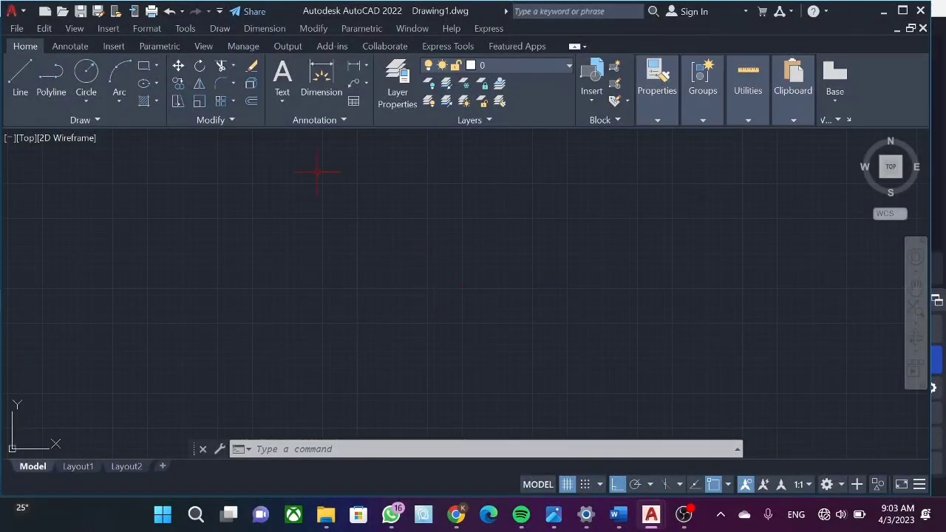
- Draw a 420 × 297 rectangle from a picked corner as the outer sheet border
click(146, 67)
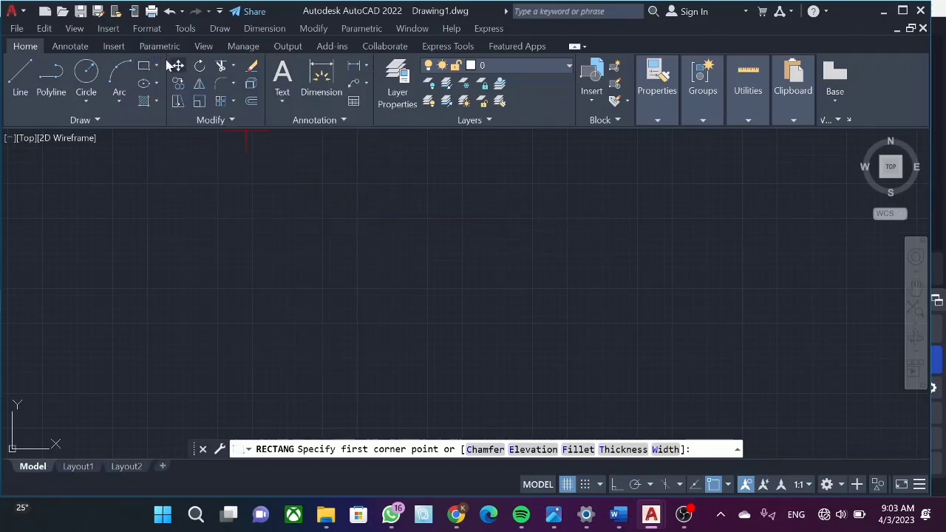
click(139, 65)
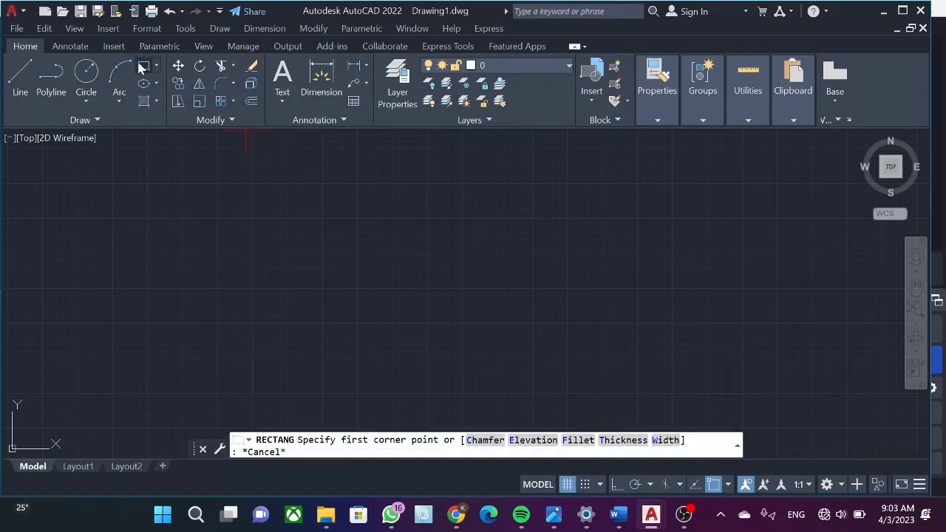
click(331, 230)
text(4)
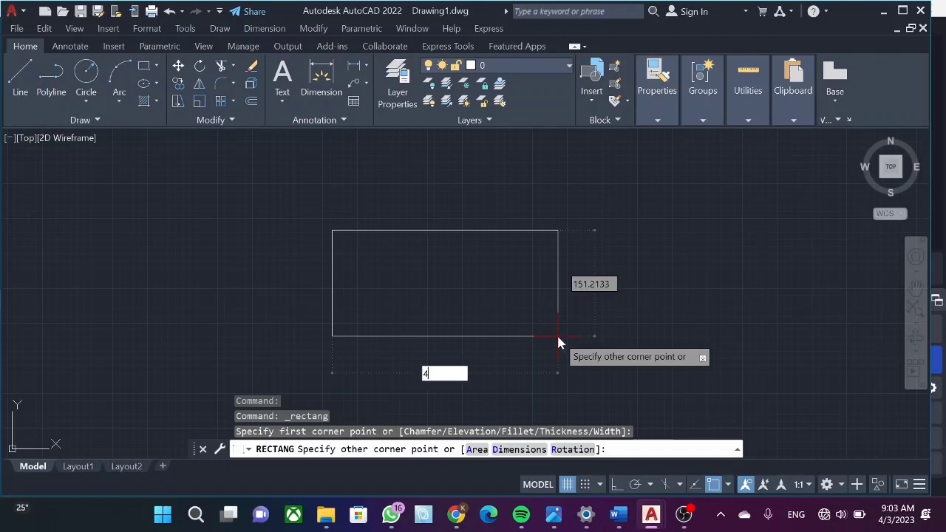
text(20)
key(Tab)
text(2)
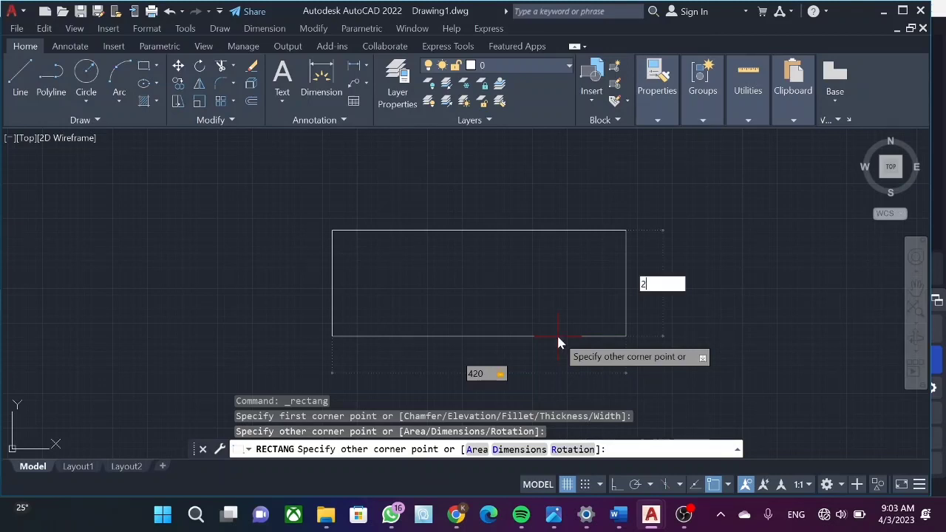
text(97)
key(Return)
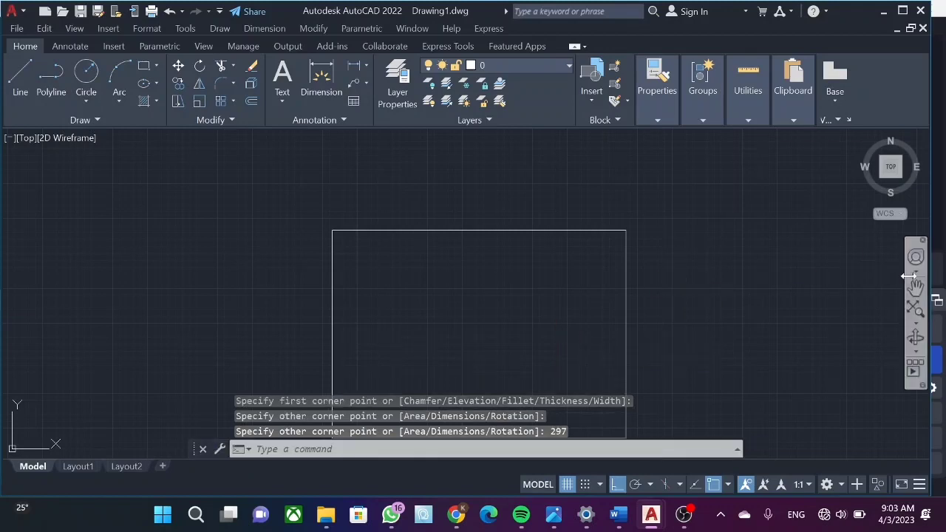
- Pan the view to bring the border's lower-left corner into reach
click(916, 287)
drag(553, 349, 539, 286)
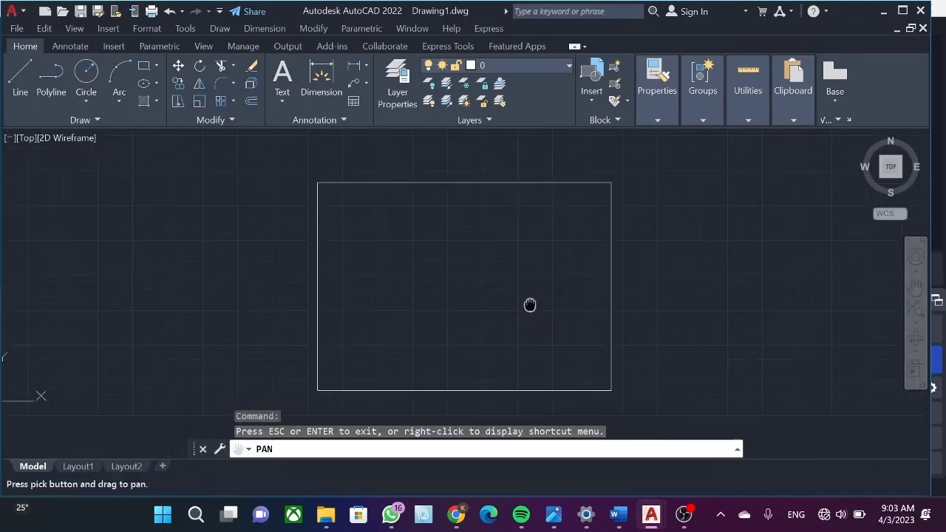
key(Escape)
text(L)
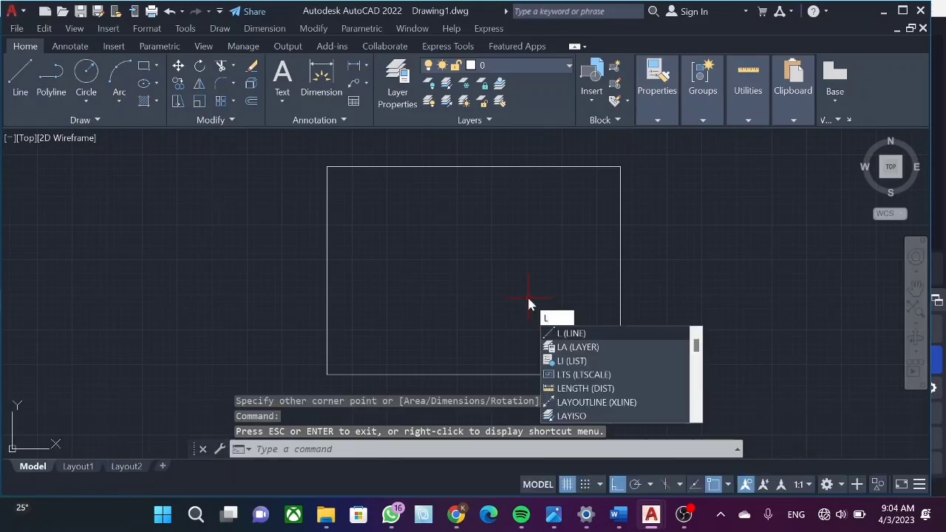
key(Escape)
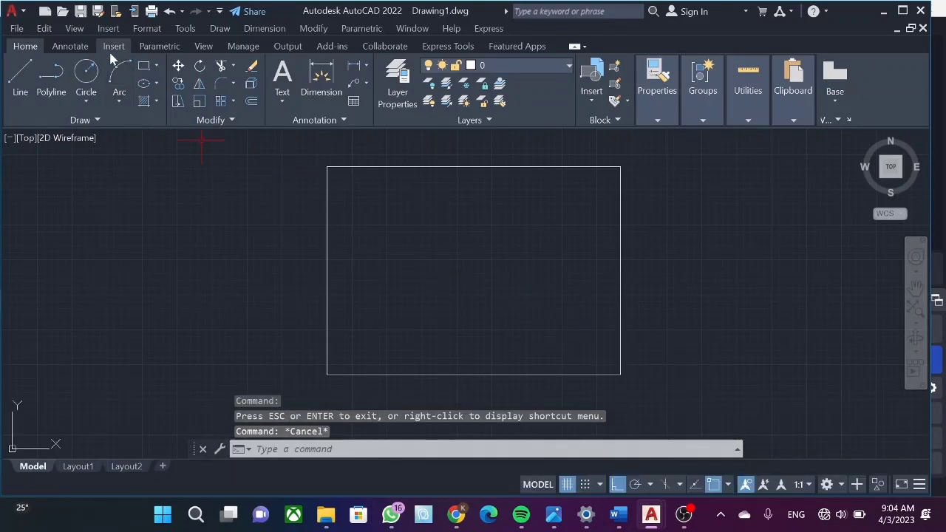
click(144, 68)
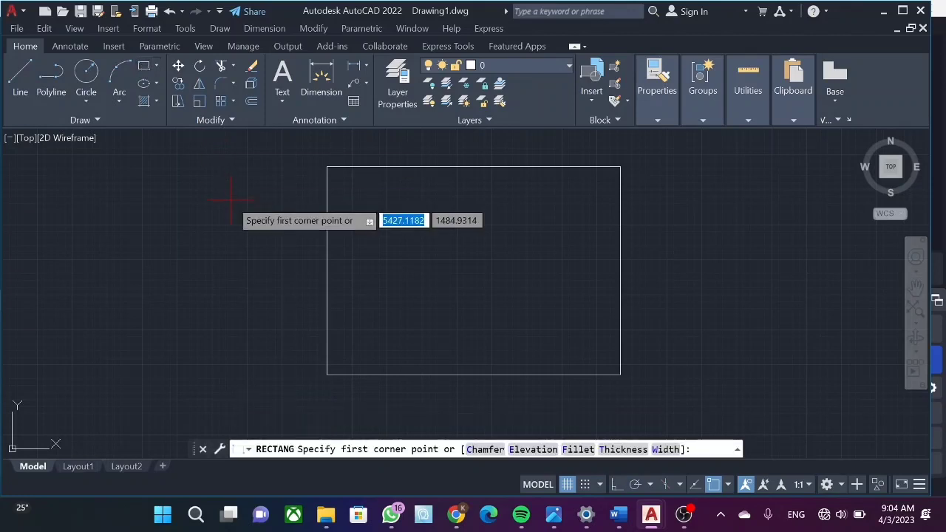
key(Escape)
- Draw two 10-unit guide lines, up and right, from the border's bottom-left corner
key(Return)
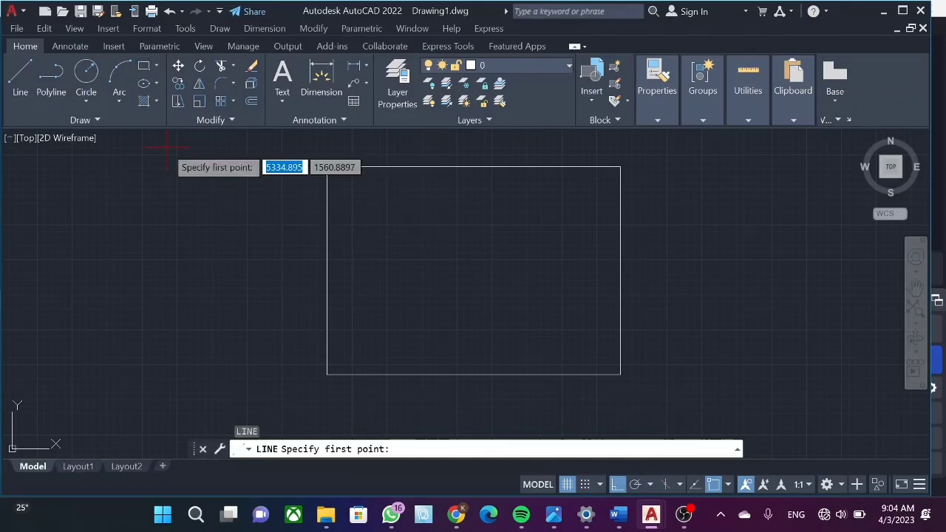
click(326, 374)
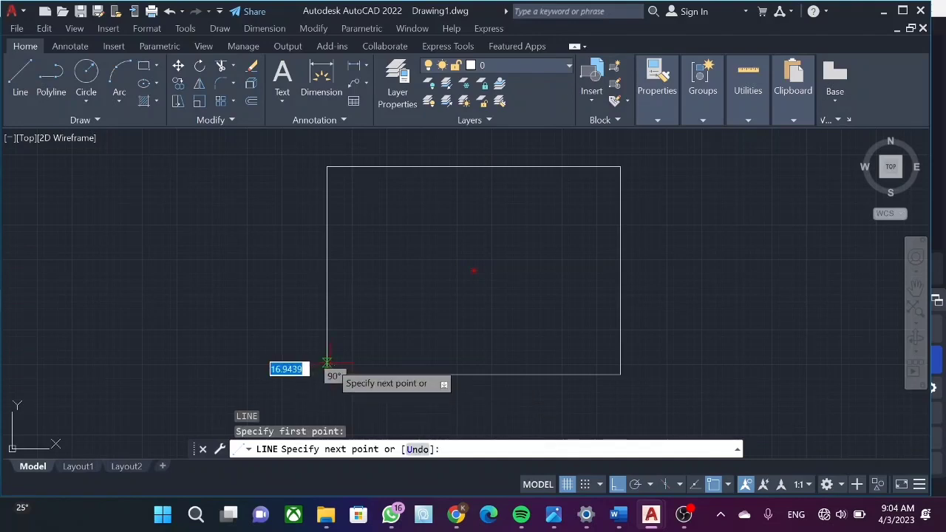
key(Return)
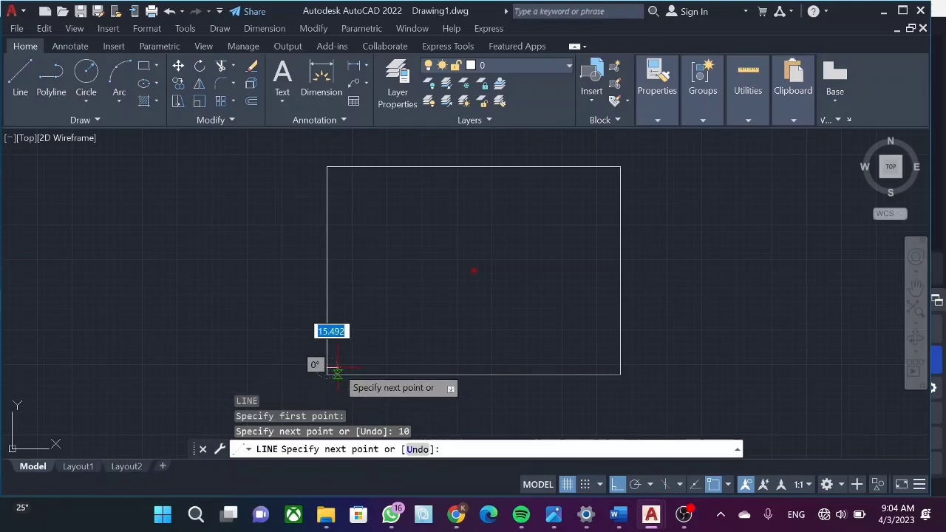
text(10)
key(Return)
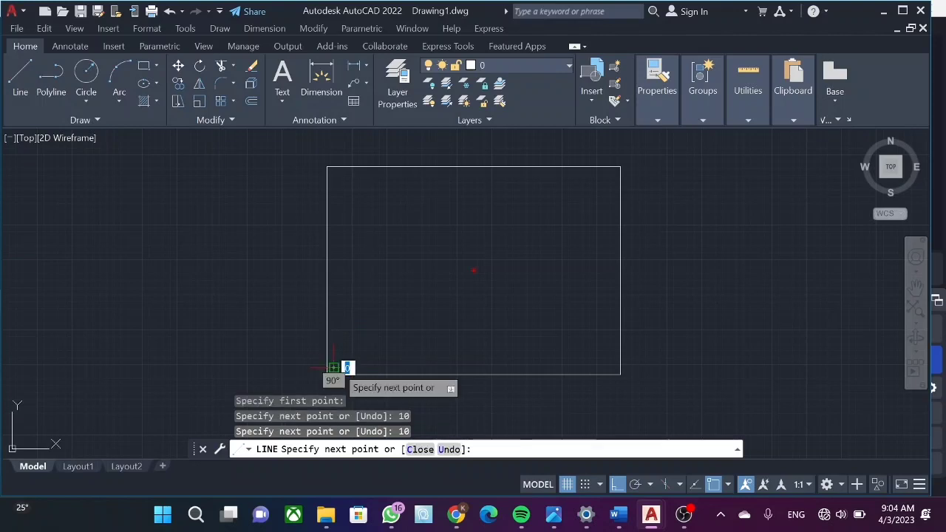
key(Escape)
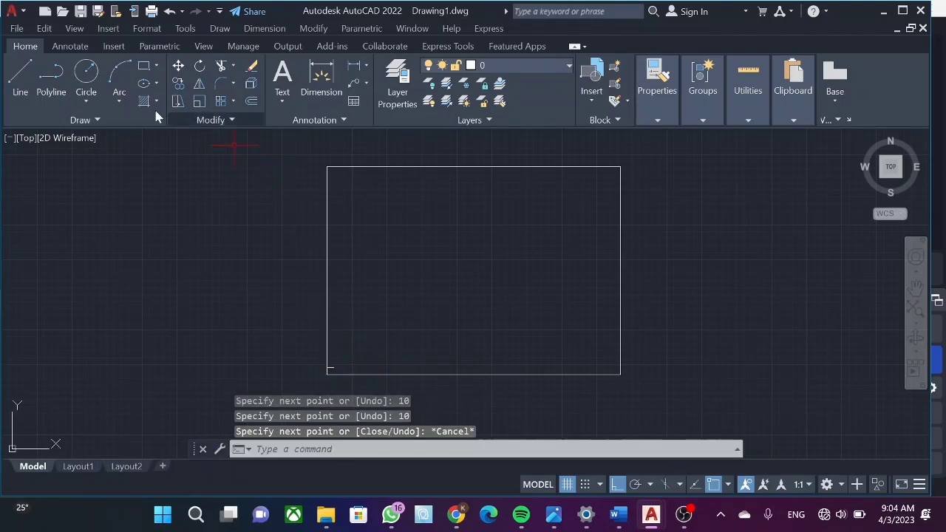
click(144, 71)
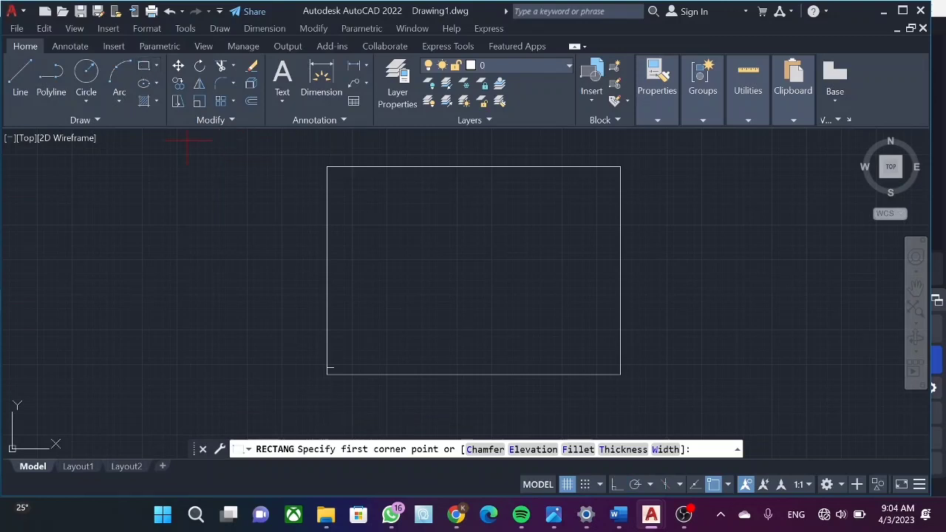
- Draw the 400 × 277 inner rectangle from the guide line's end
click(333, 367)
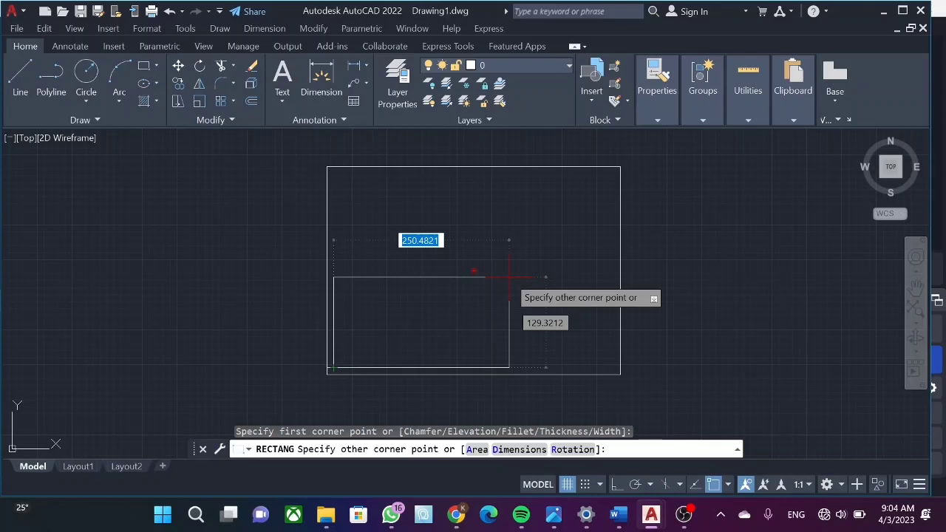
text(400)
key(Tab)
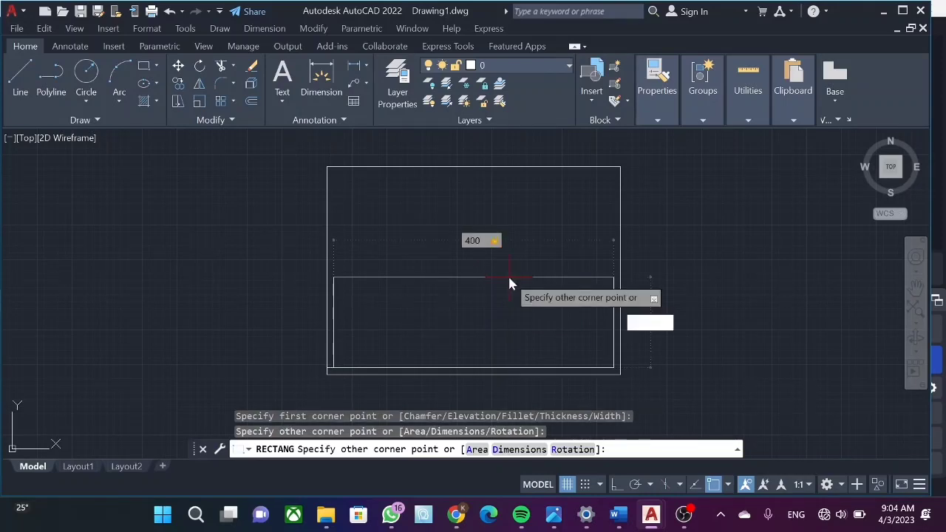
text(277)
key(Return)
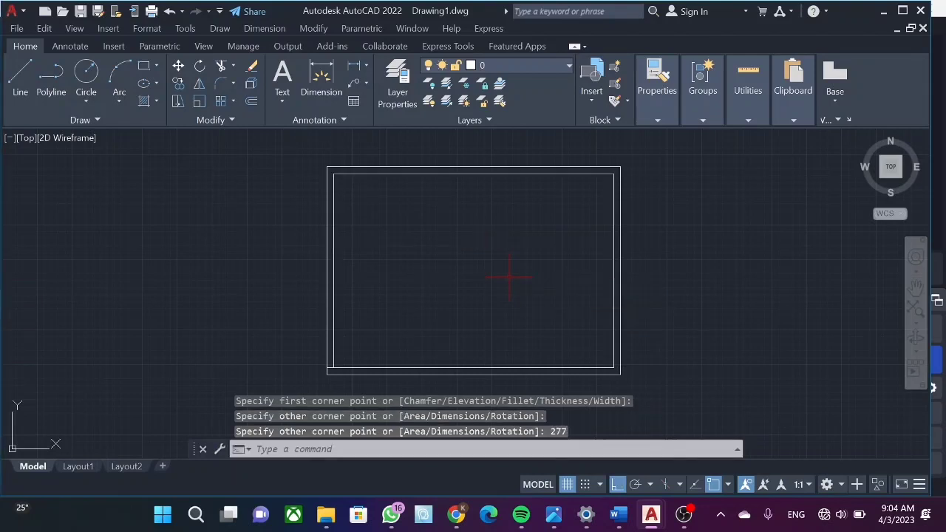
key(Escape)
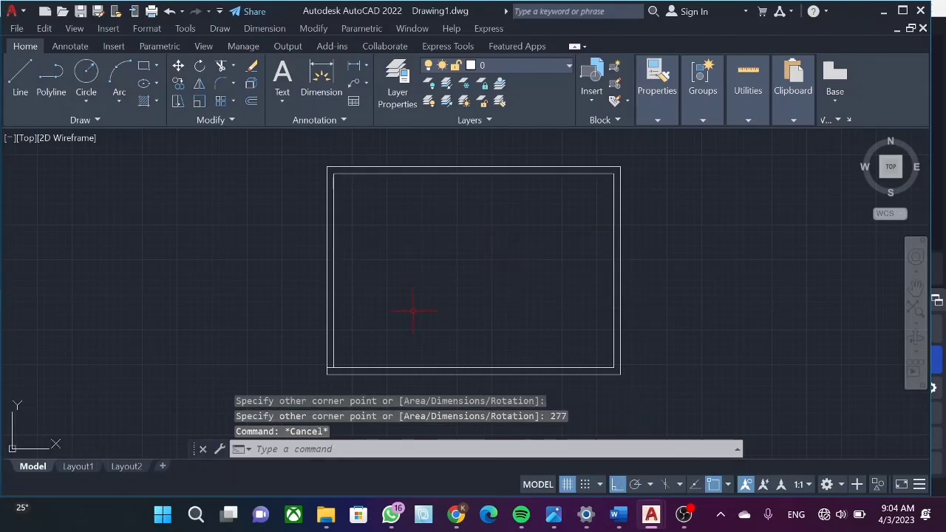
- Trim away the short leftover guide line at the corner
click(220, 66)
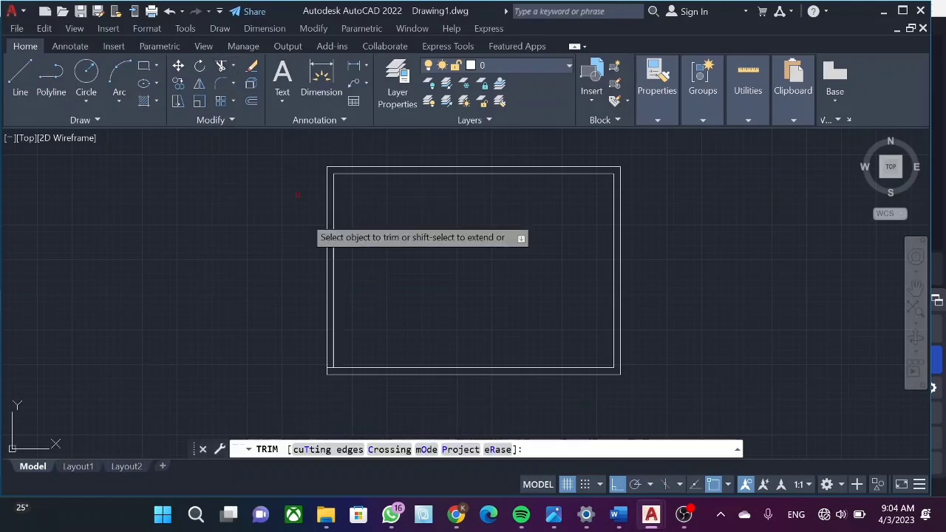
click(334, 358)
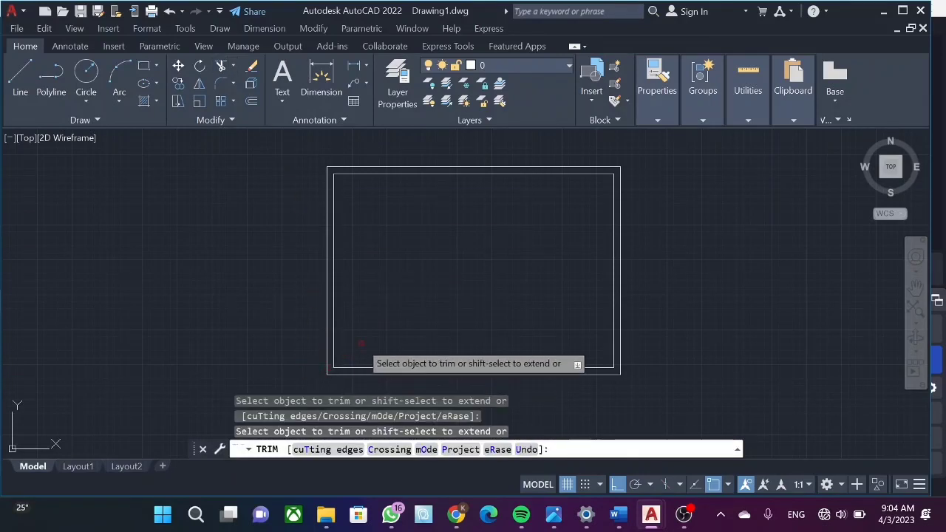
key(Escape)
text(l)
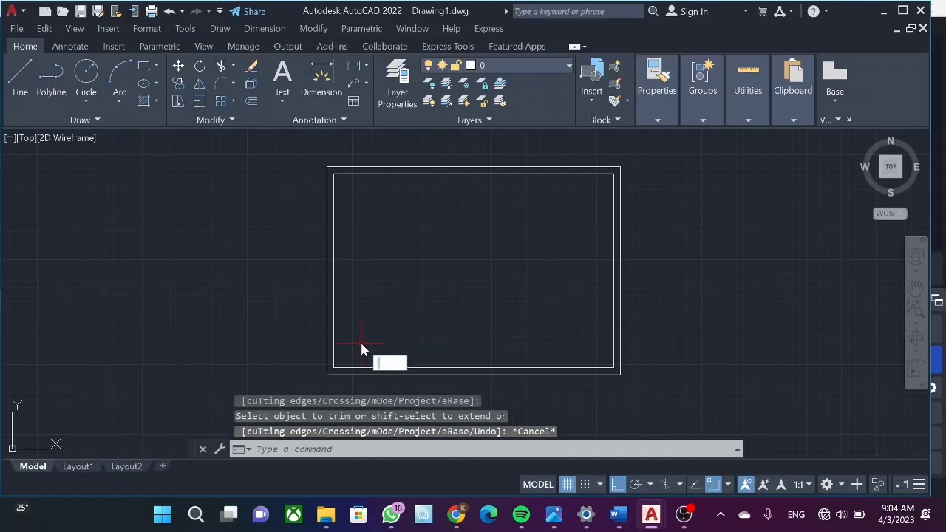
key(Return)
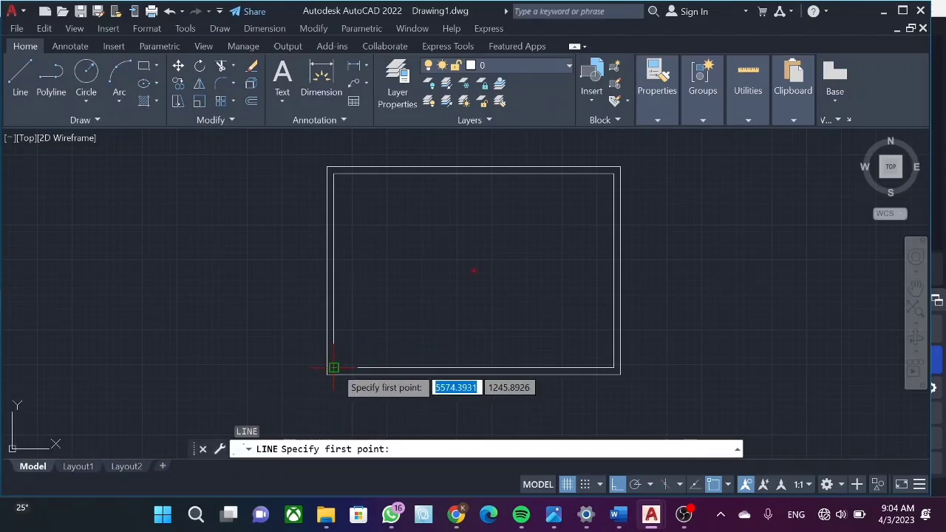
- Draw a horizontal line 37.5 units above the inner bottom edge across to the right edge
click(334, 367)
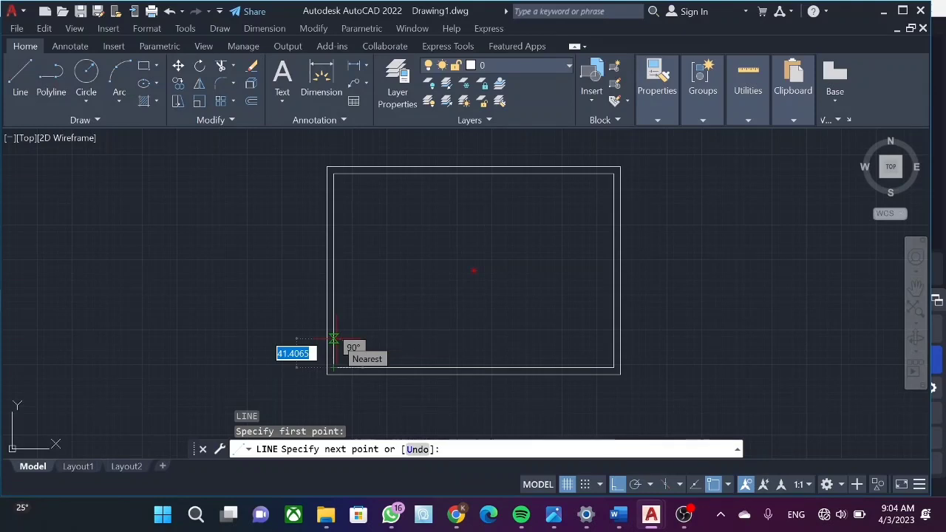
key(Escape)
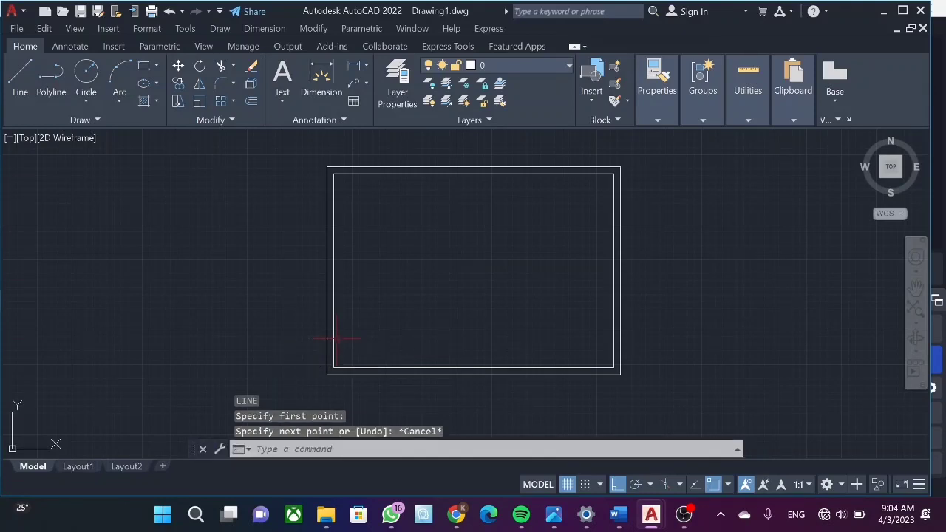
key(Return)
click(333, 367)
text(3)
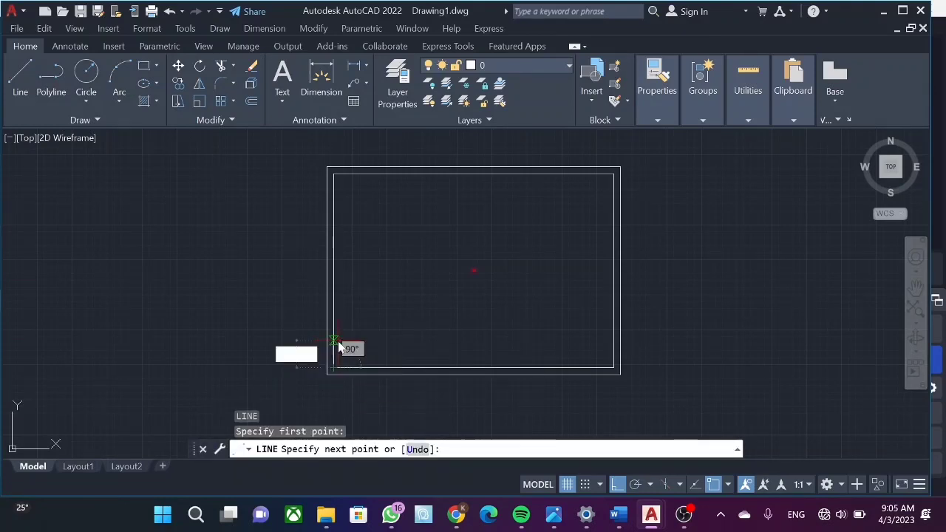
text(7.5)
key(Return)
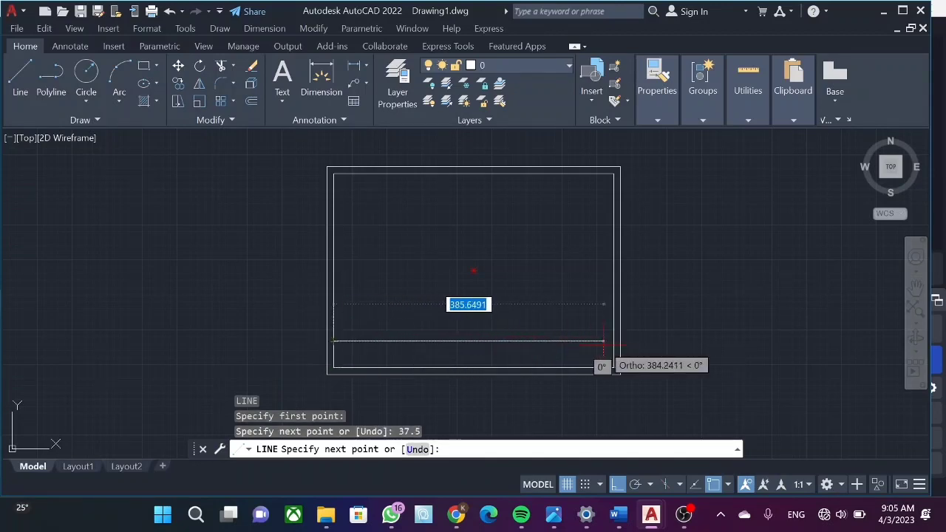
click(613, 341)
key(Escape)
- Add a vertical divider 112 units from the strip's left end down to the bottom edge
key(Return)
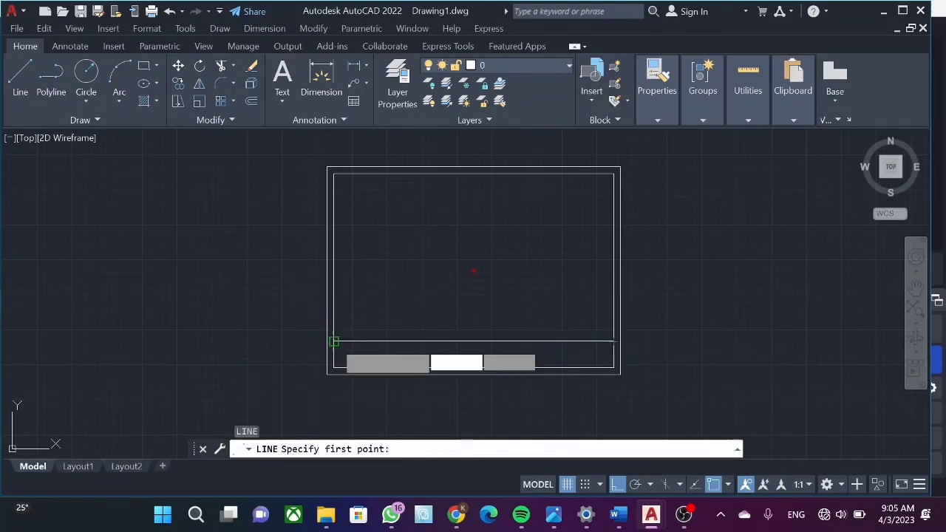
click(334, 341)
text(112)
key(Return)
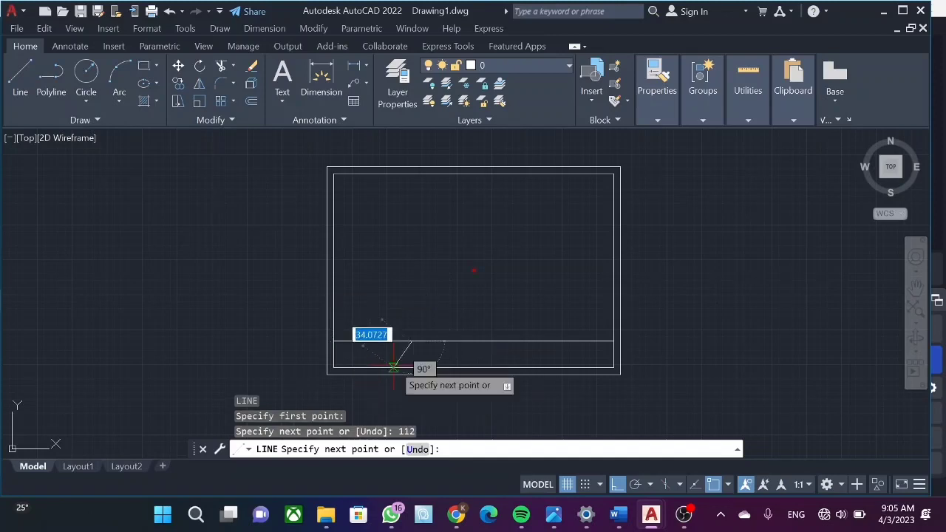
click(412, 367)
key(Escape)
click(412, 355)
- Copy the divider line at offsets 30, 65, 95, 138, 148, 168, 188, 213, 233 and 253
right_click(412, 355)
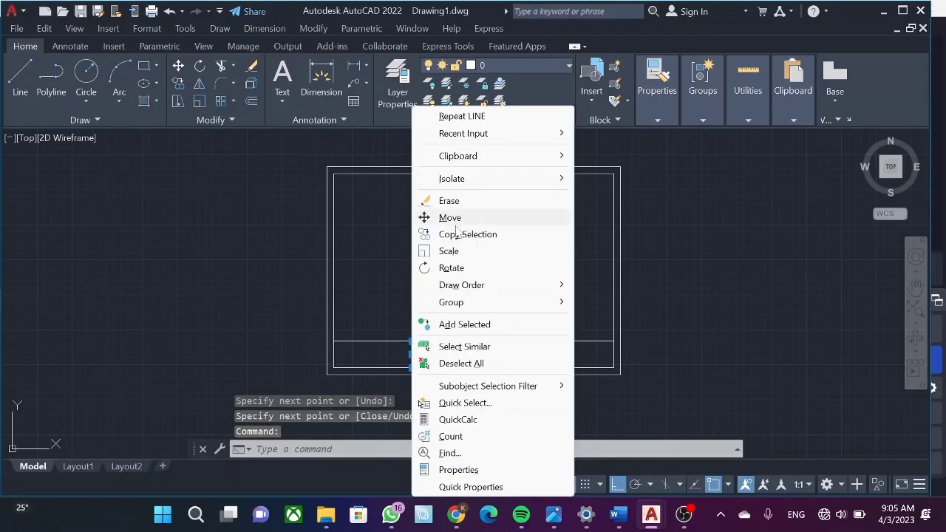
click(458, 232)
click(411, 354)
text(30)
key(Return)
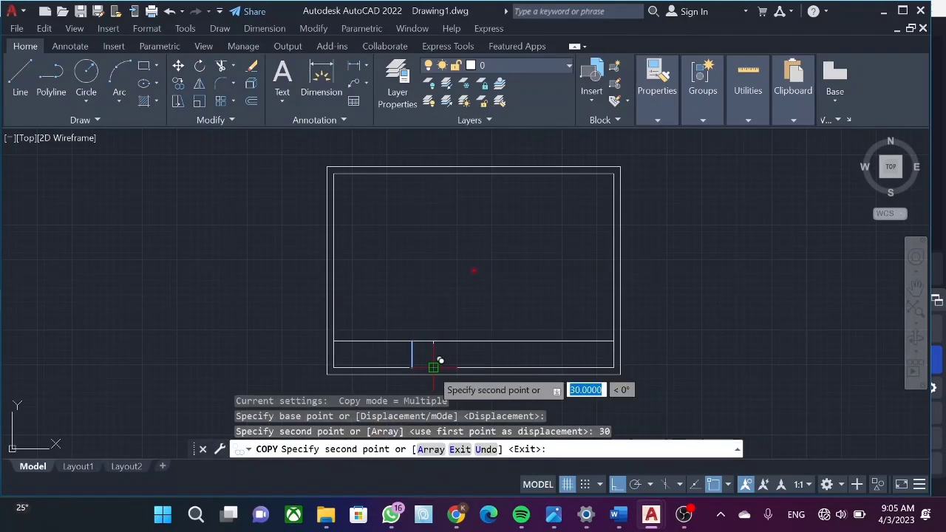
text(65)
key(Return)
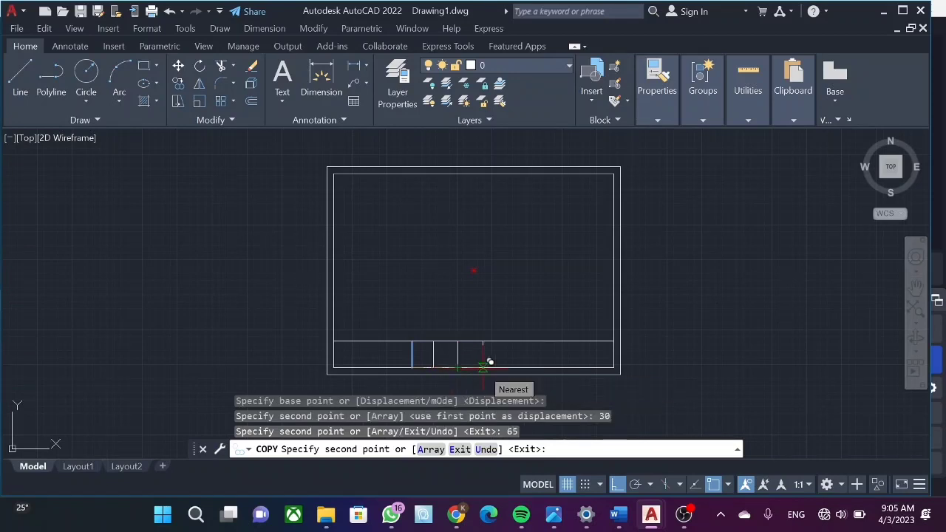
text(95)
key(Return)
text(138)
key(Return)
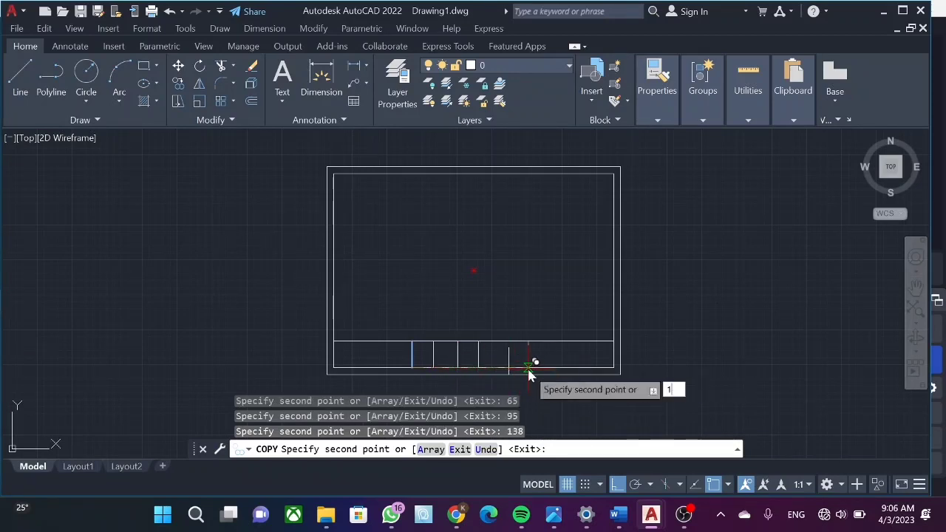
text(148)
key(Return)
text(168)
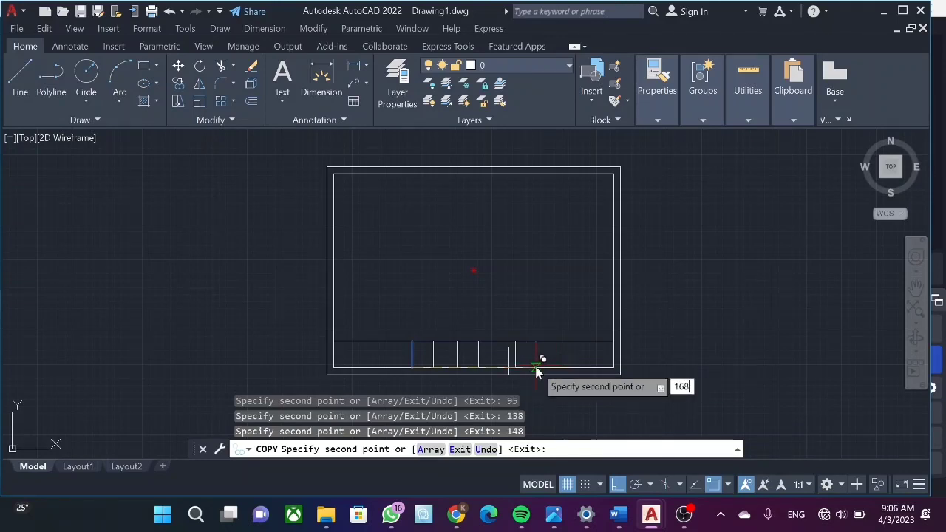
key(Return)
text(188)
key(Return)
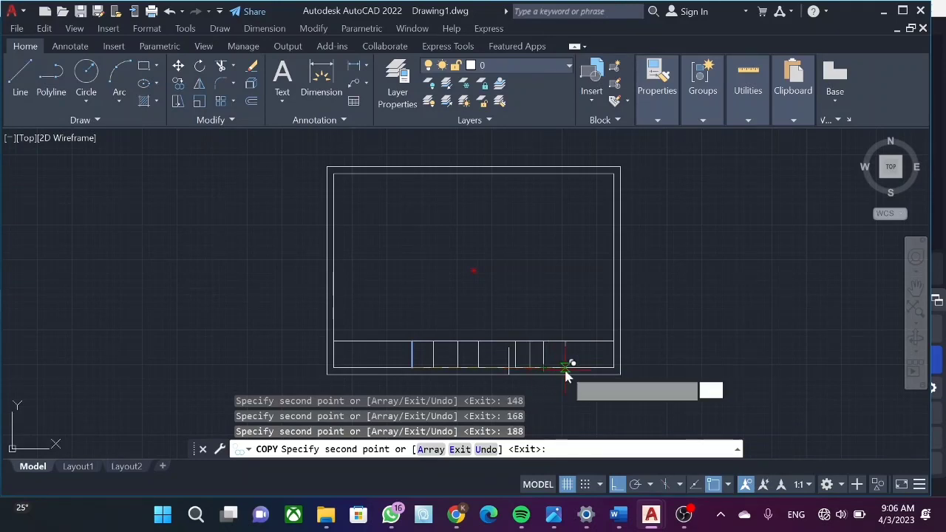
key(Return)
text(233)
key(Return)
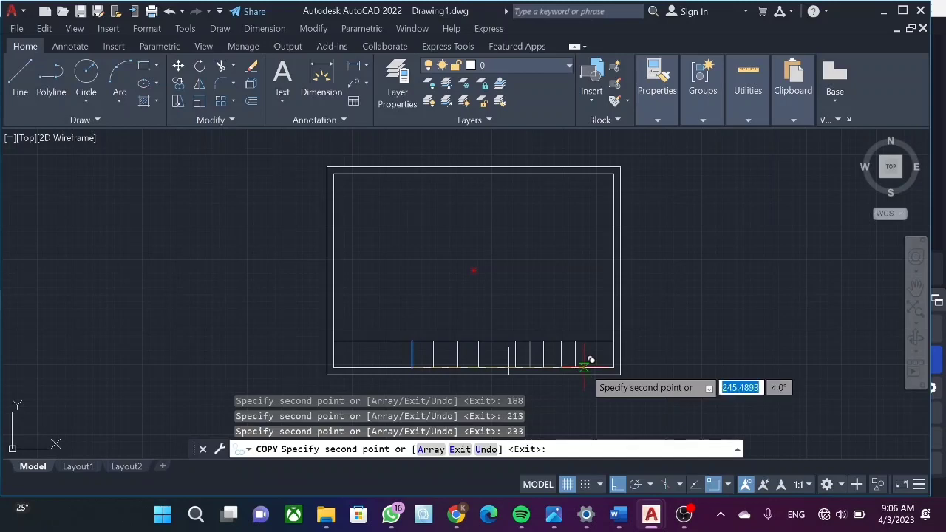
text(253)
key(Return)
key(Escape)
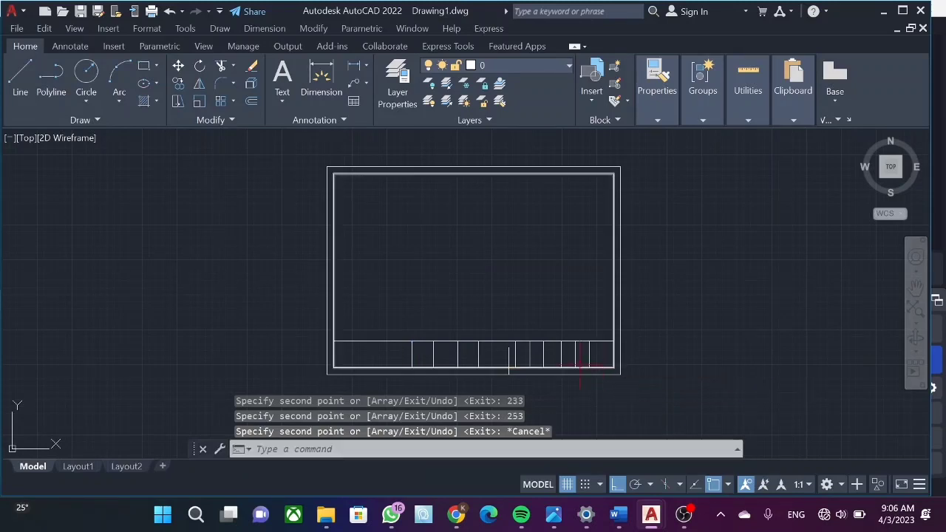
- Draw a horizontal row line 7.5 units down from the title block's top-left corner
click(916, 288)
scroll(488, 379, up, 4)
key(Escape)
click(538, 327)
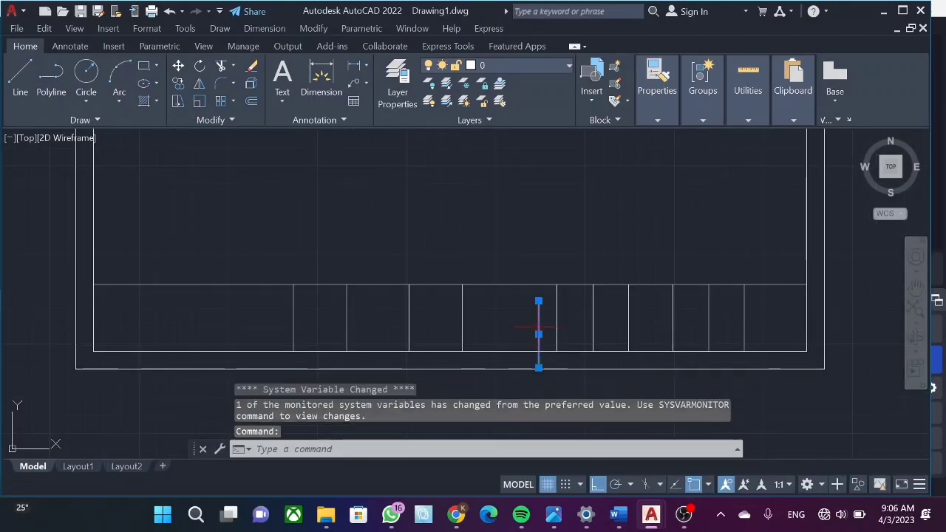
click(537, 301)
key(Escape)
click(220, 68)
key(Escape)
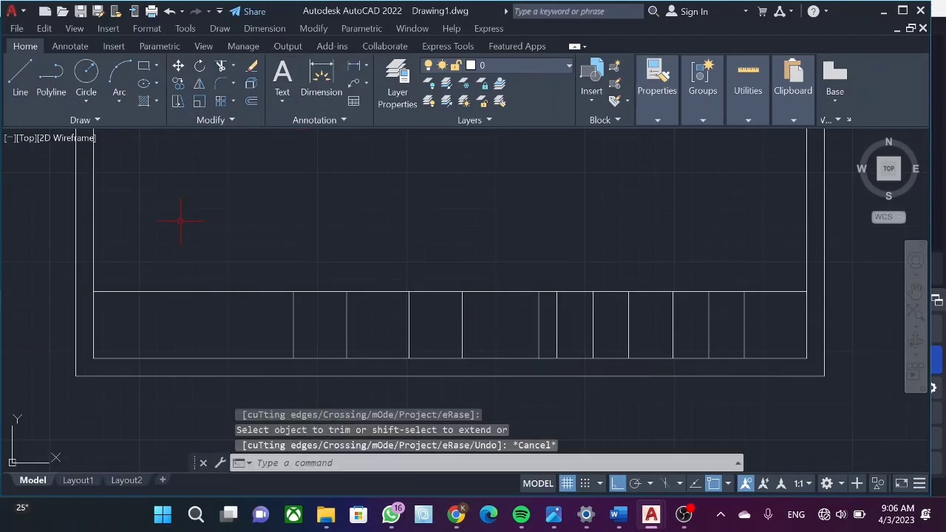
text(l)
key(Return)
click(94, 292)
text(7.5)
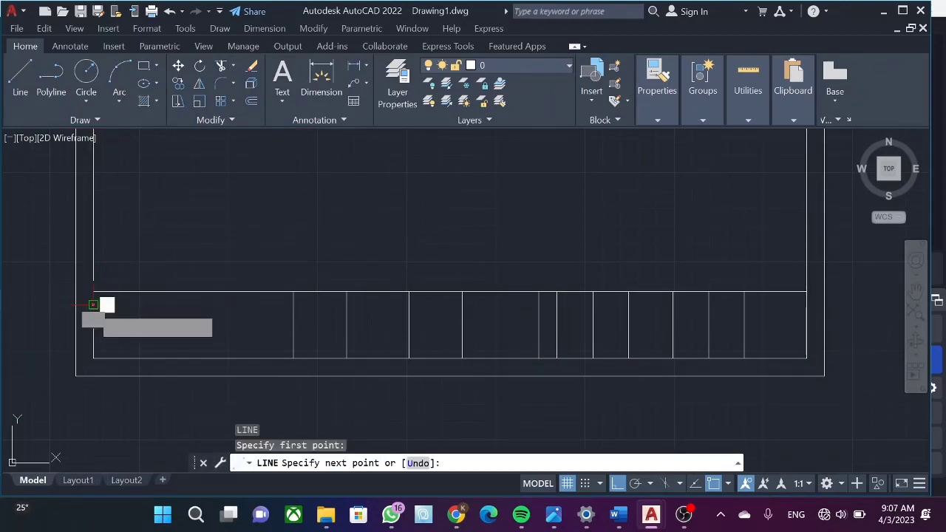
key(Return)
click(805, 304)
key(Escape)
- Copy the horizontal table line 15 units to add another row
click(190, 304)
right_click(190, 303)
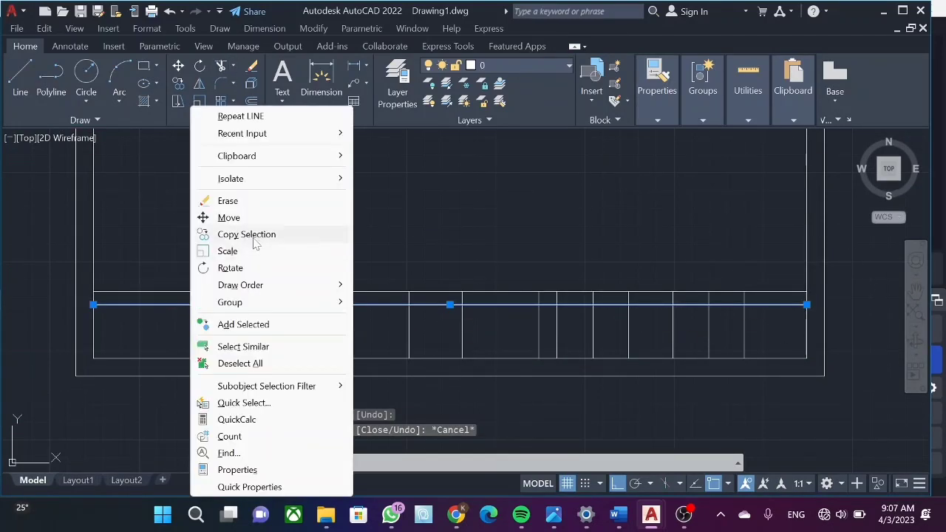
click(254, 235)
click(94, 304)
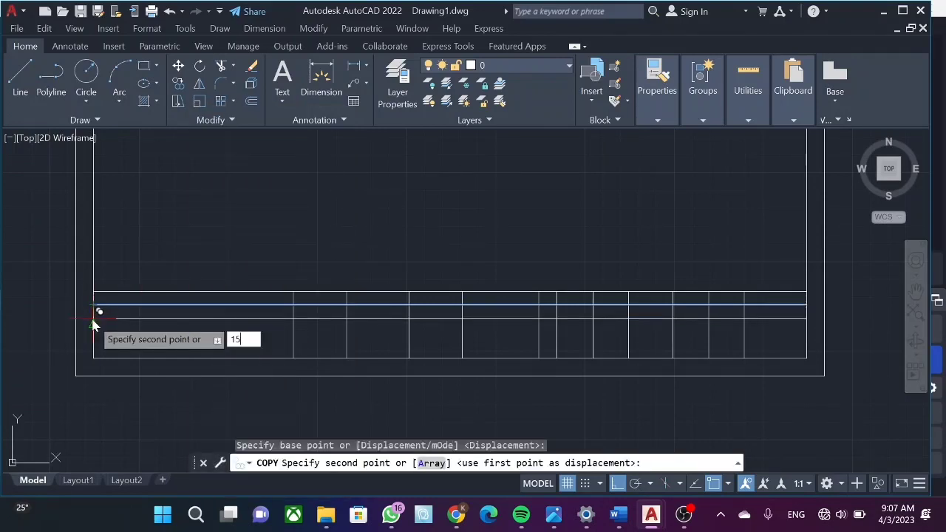
key(Escape)
click(405, 292)
right_click(386, 294)
click(447, 235)
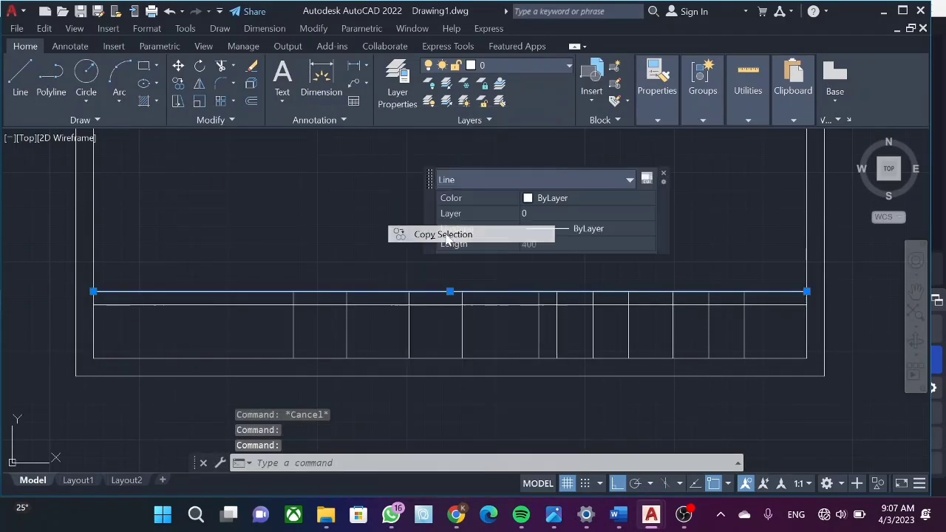
click(94, 293)
text(15)
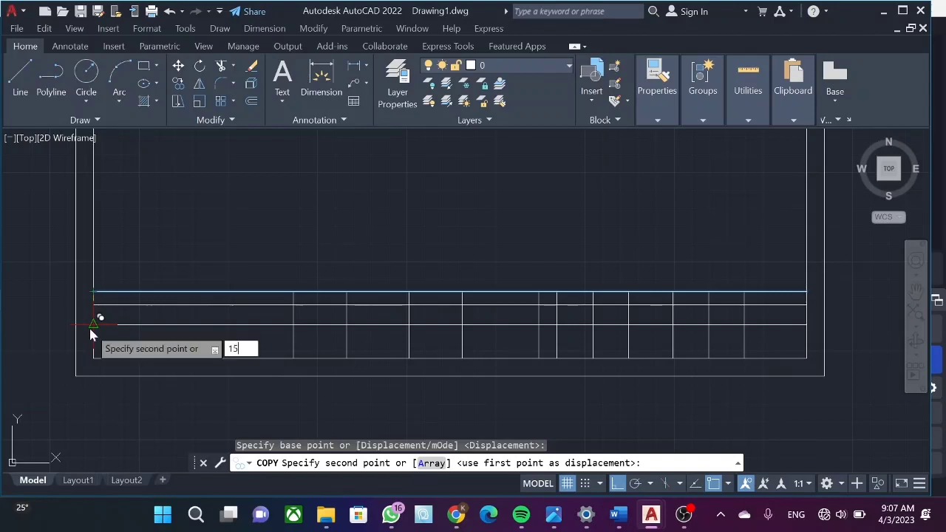
key(Return)
key(Return)
- Trim the left-side table segments and stretch the top inner line left to the border
text(tr)
key(Return)
mouse_move(173, 348)
mouse_down()
mouse_move(288, 303)
mouse_move(384, 297)
mouse_up()
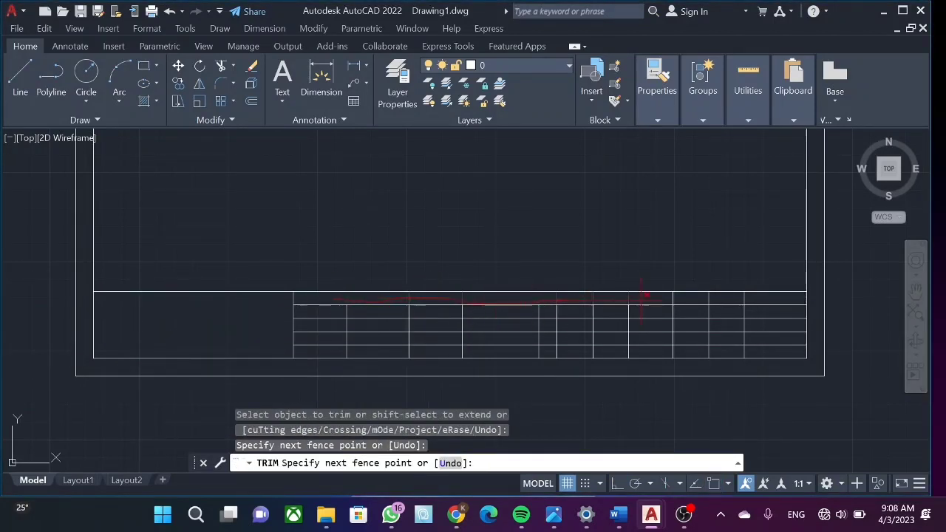
drag(643, 295, 639, 294)
key(Escape)
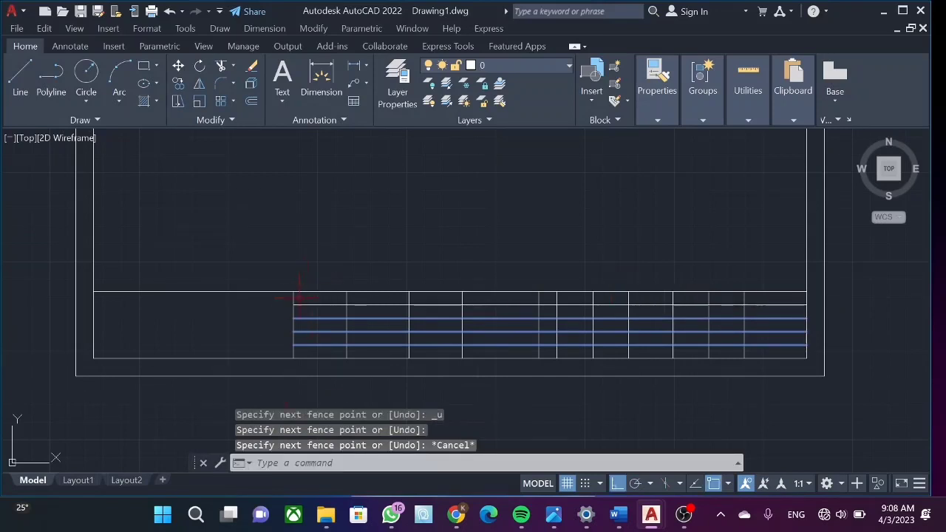
click(332, 304)
click(293, 304)
click(94, 304)
- Fence-trim the excess table line segments in the upper row
text(tr)
key(Return)
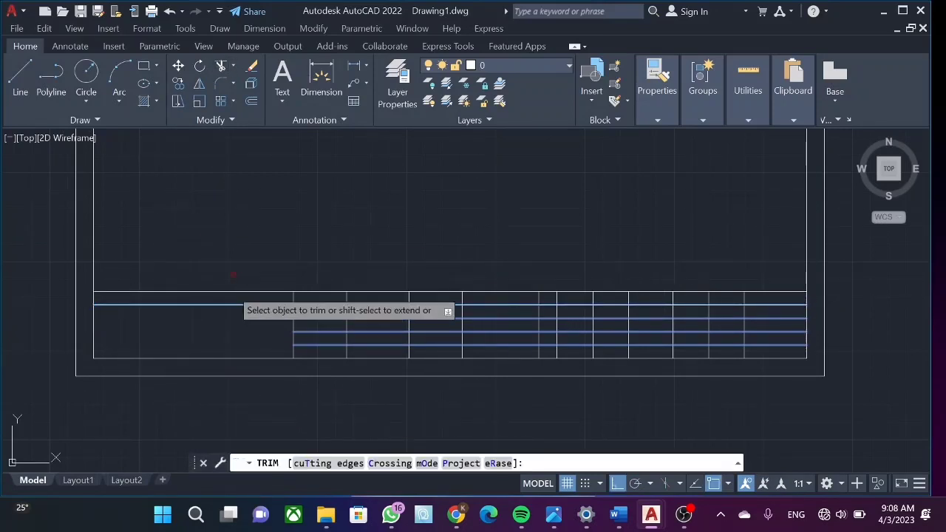
drag(244, 290, 309, 287)
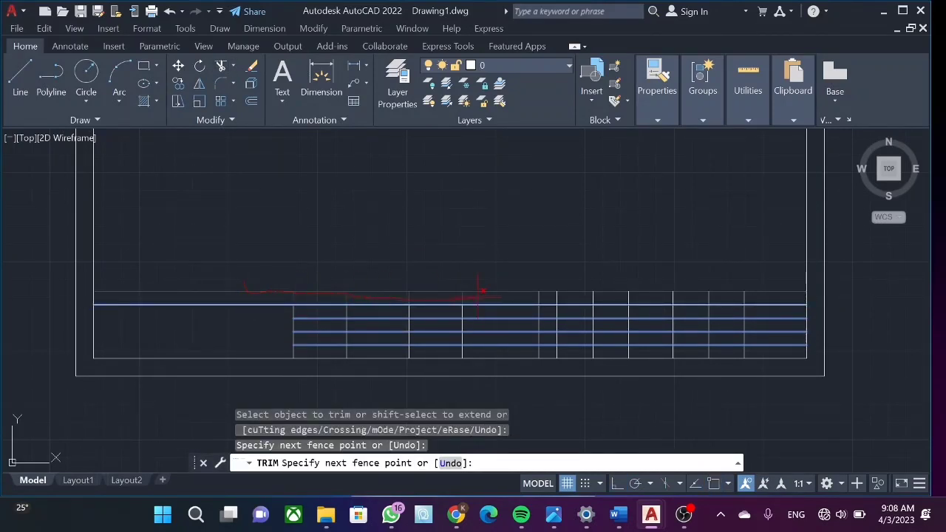
drag(460, 279, 465, 281)
key(Escape)
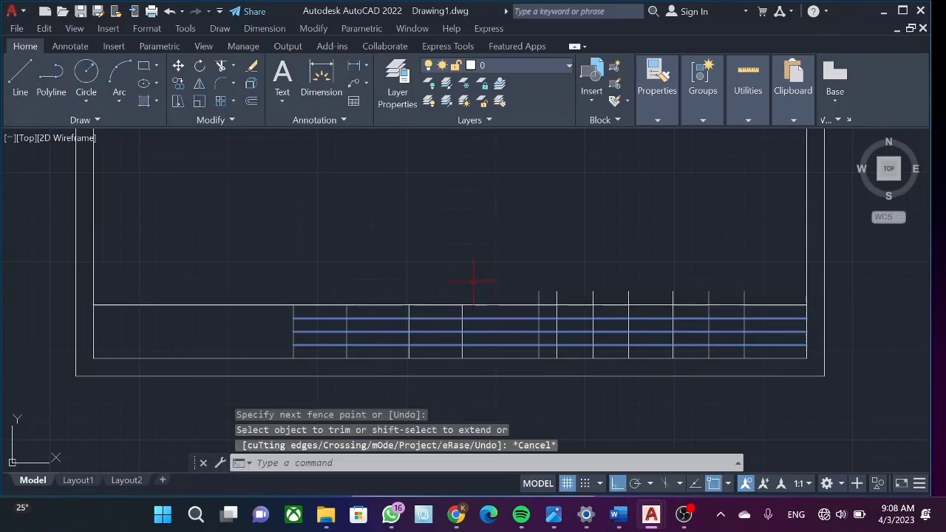
text(l)
key(Return)
click(538, 293)
key(Escape)
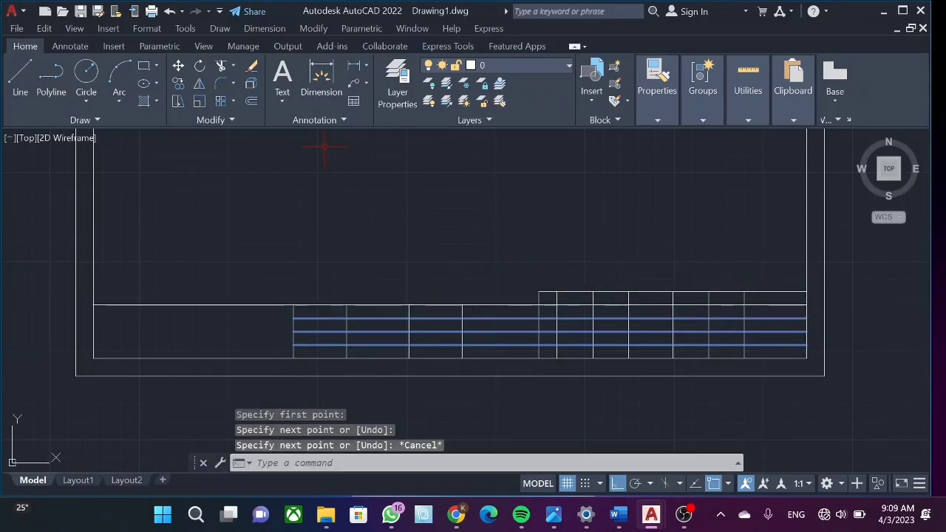
key(Escape)
key(Escape)
key(Escape)
- Trim the lower parts of the right-hand vertical dividers to shape the cells
text(tr)
key(Return)
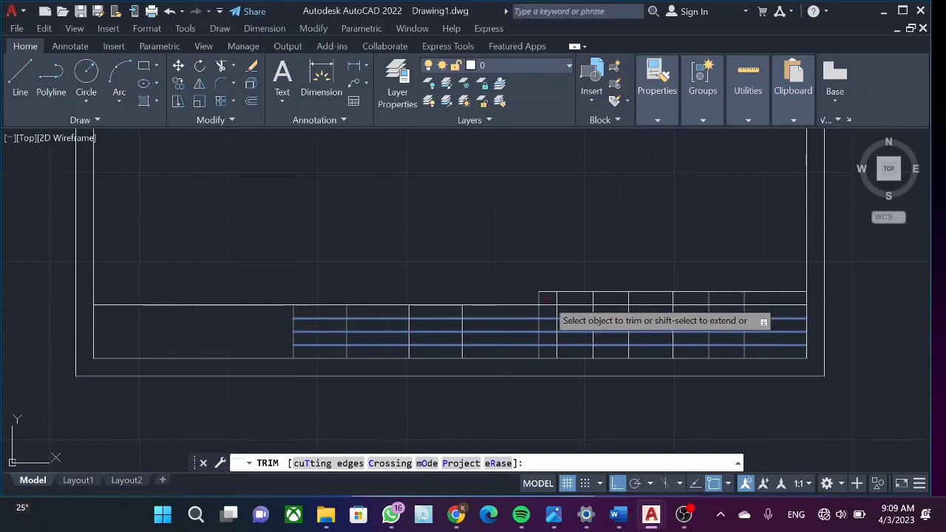
click(582, 295)
click(684, 296)
key(Return)
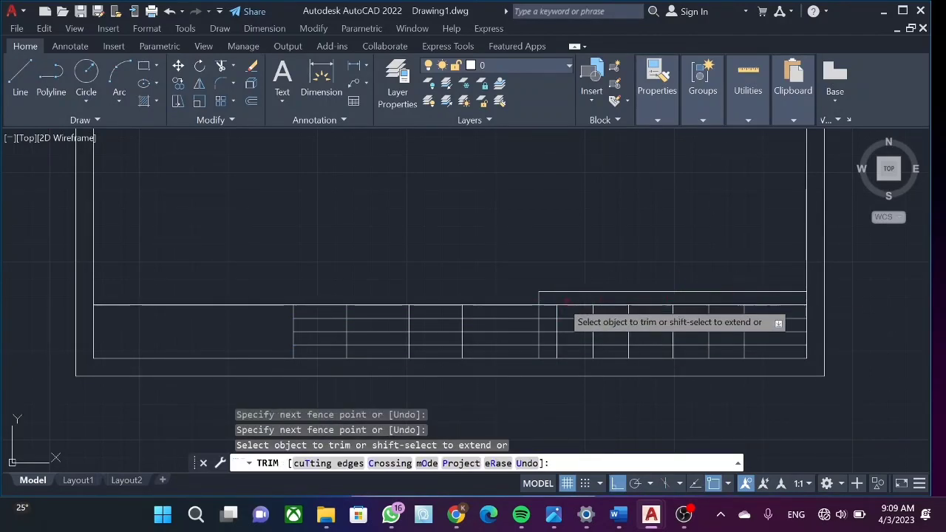
key(ctrl+z)
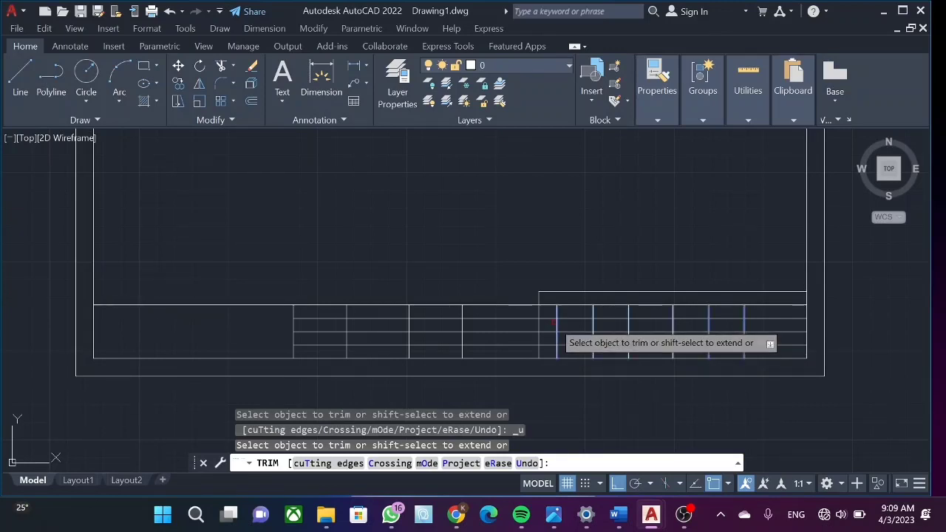
click(559, 325)
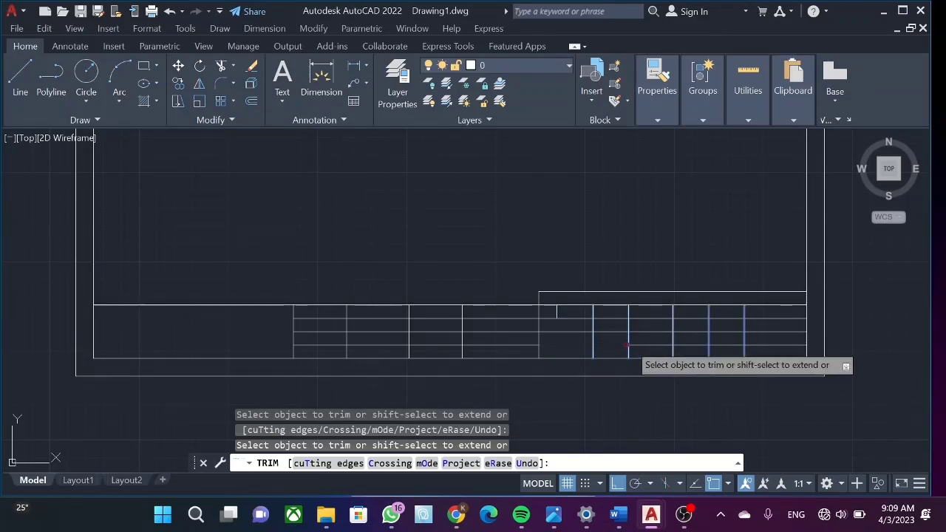
drag(724, 344, 743, 342)
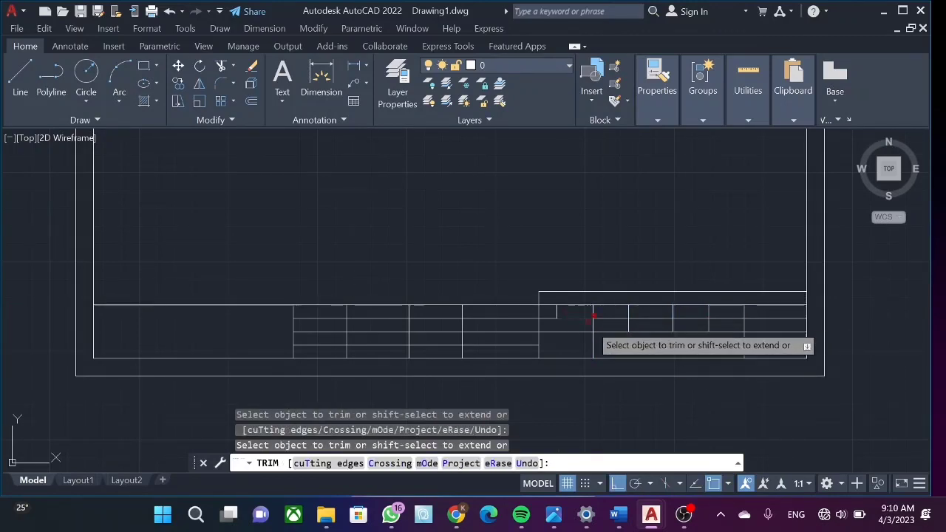
drag(595, 325, 716, 308)
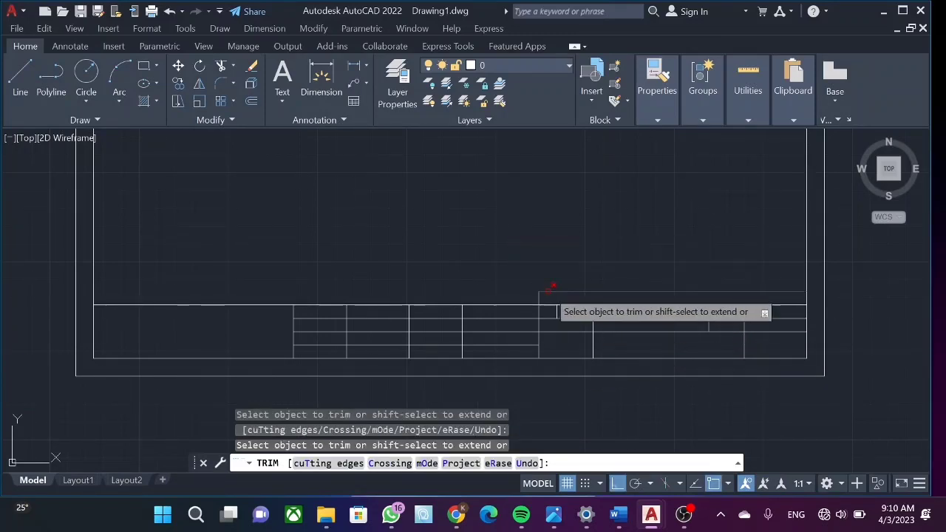
key(Escape)
- Start the section base with a 50-unit horizontal line
click(683, 514)
text(l)
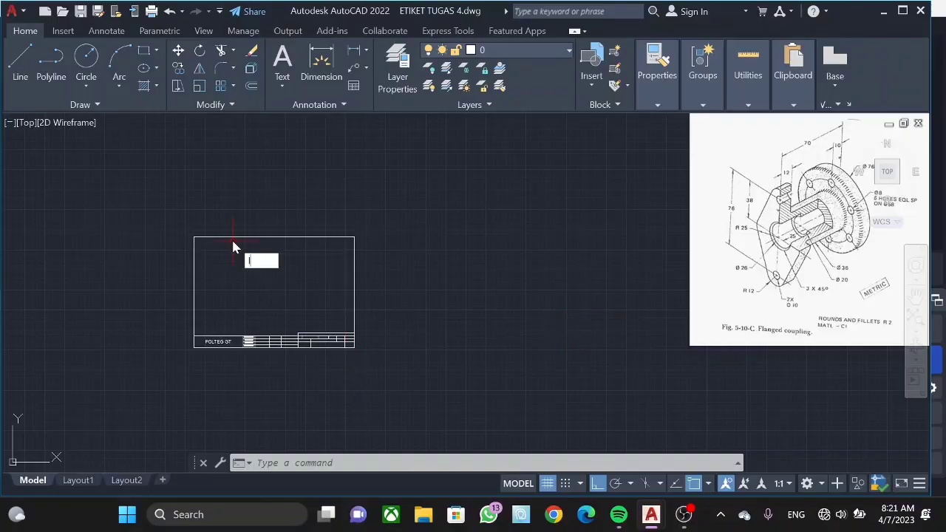
key(Return)
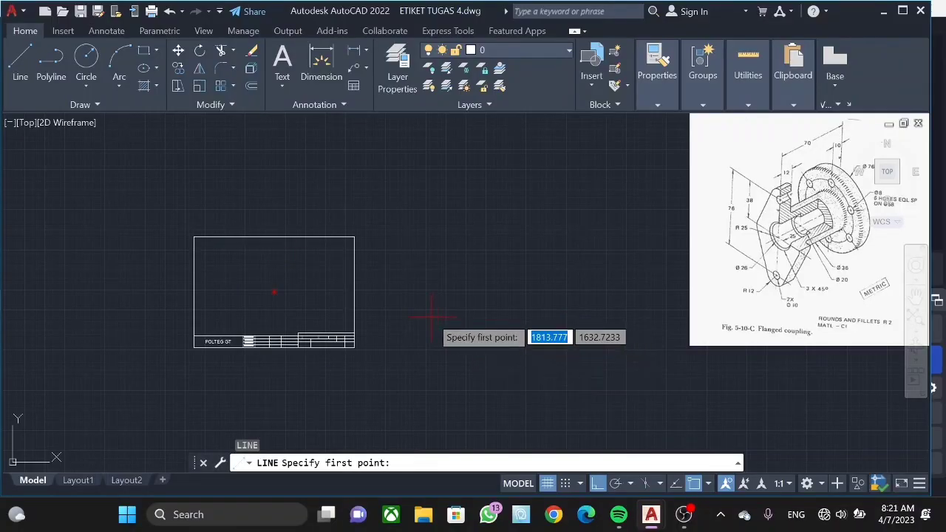
scroll(432, 318, up, 5)
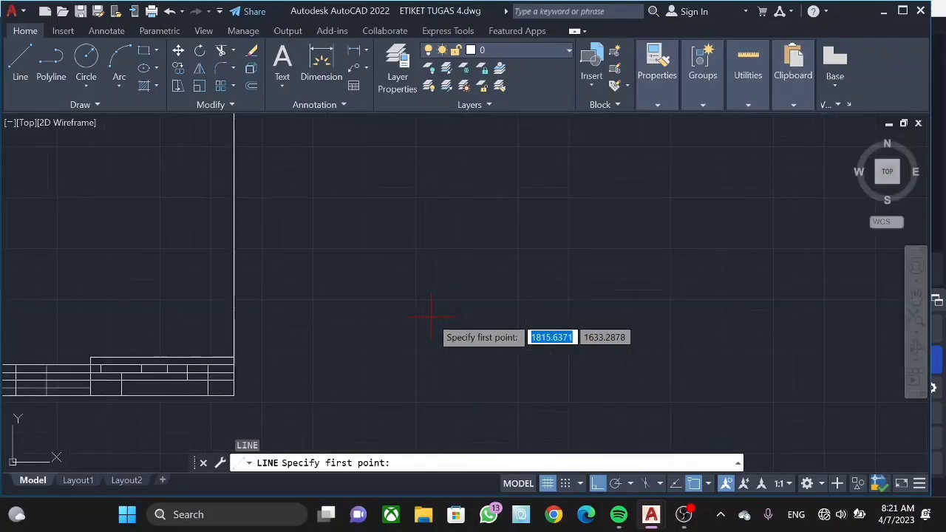
click(427, 322)
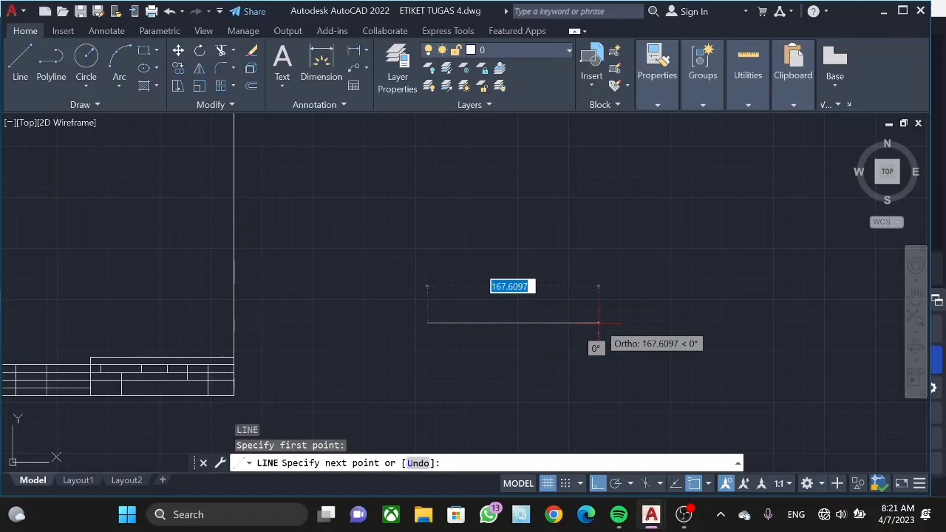
text(50)
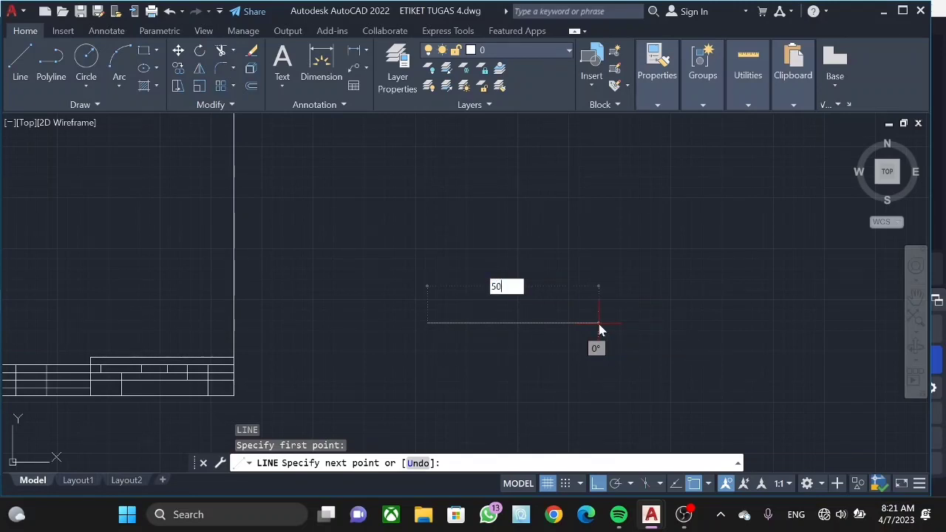
key(Return)
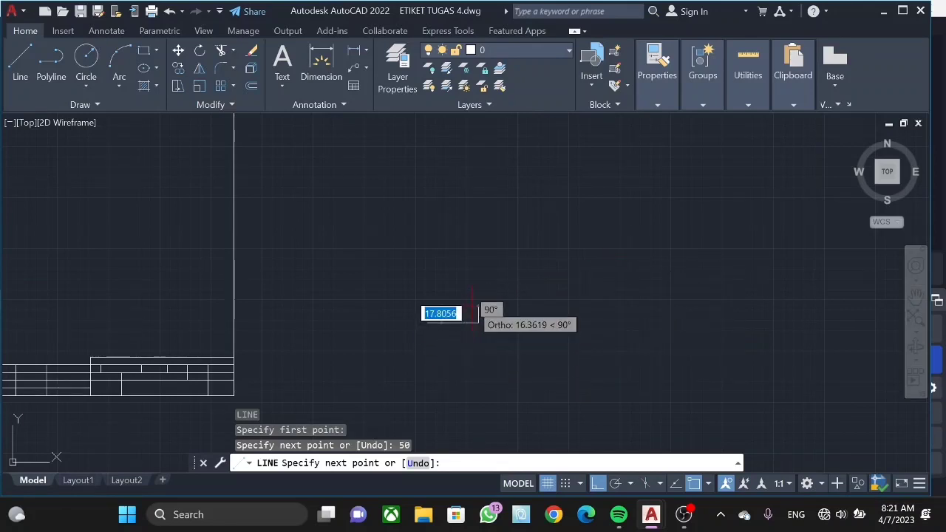
- Add the 12-unit vertical side and the closing 50-unit side of the outline
scroll(485, 305, up, 3)
scroll(472, 302, up, 2)
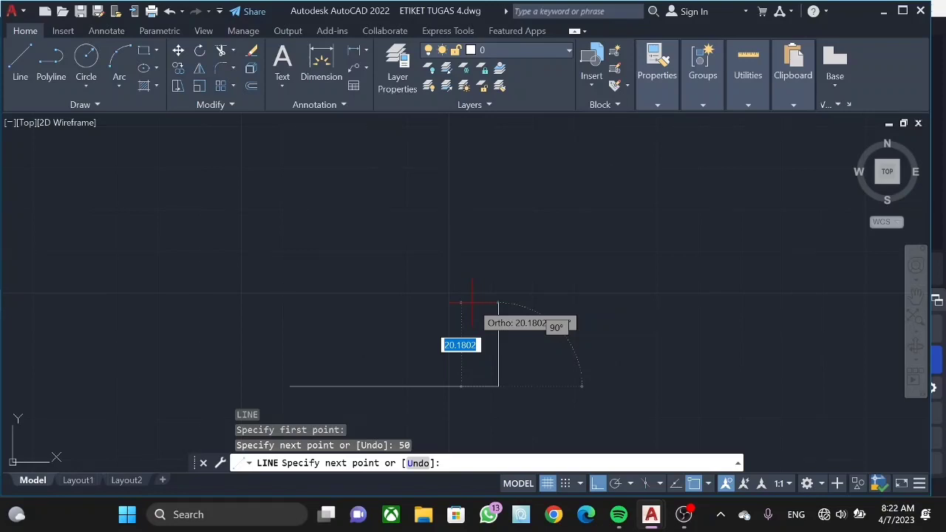
text(1)
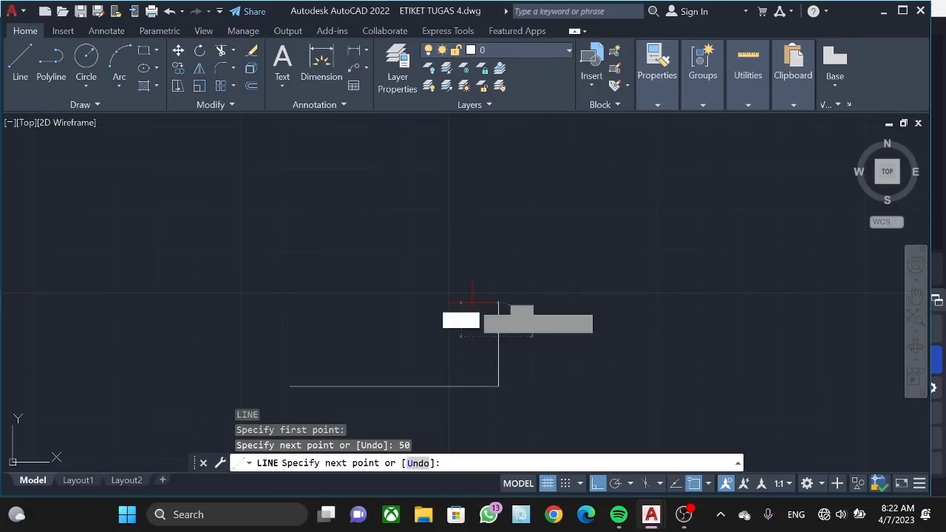
key(Return)
text(50)
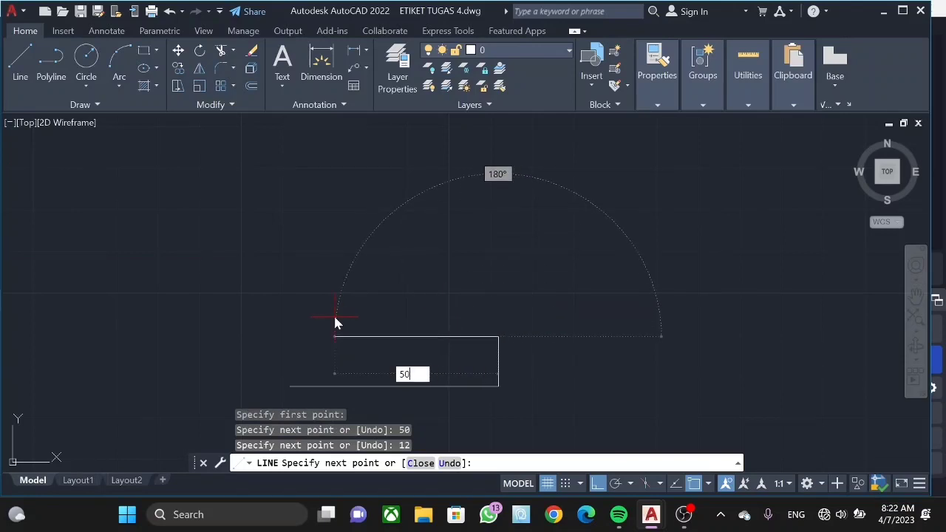
key(Return)
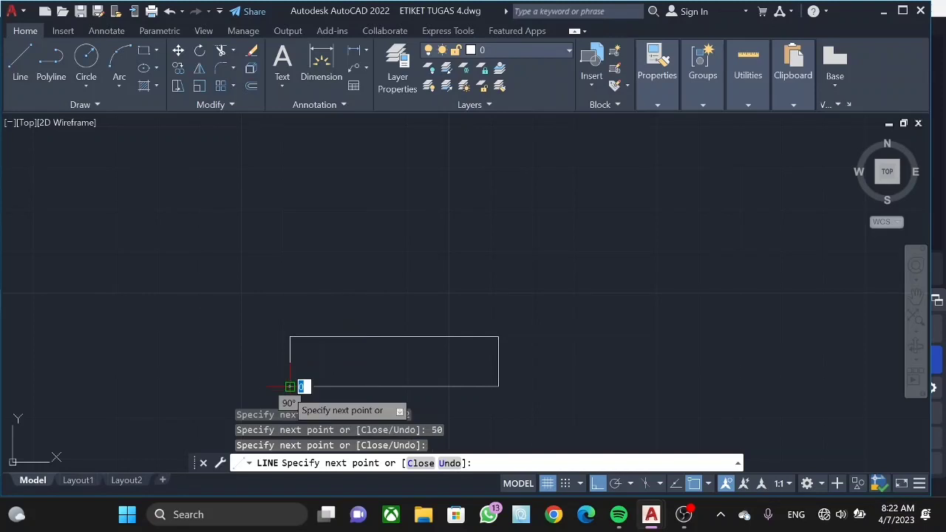
key(Escape)
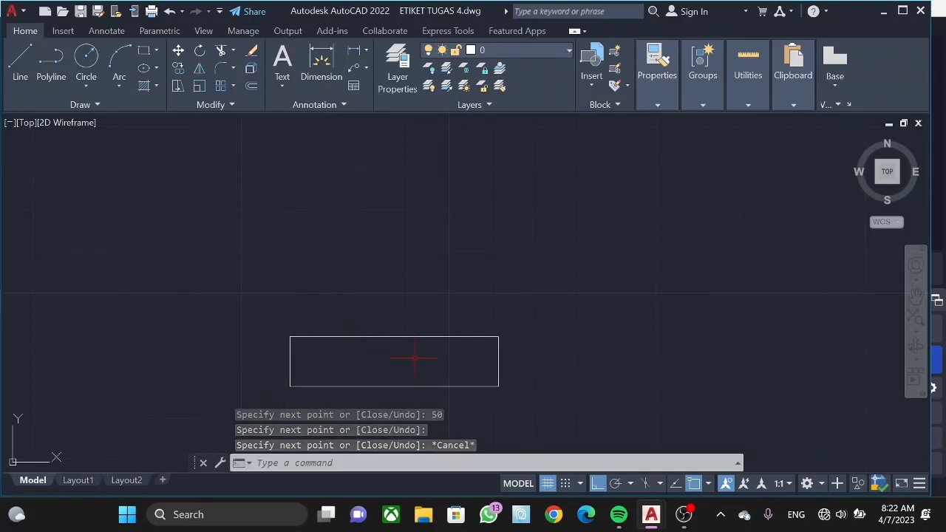
text(l)
key(Return)
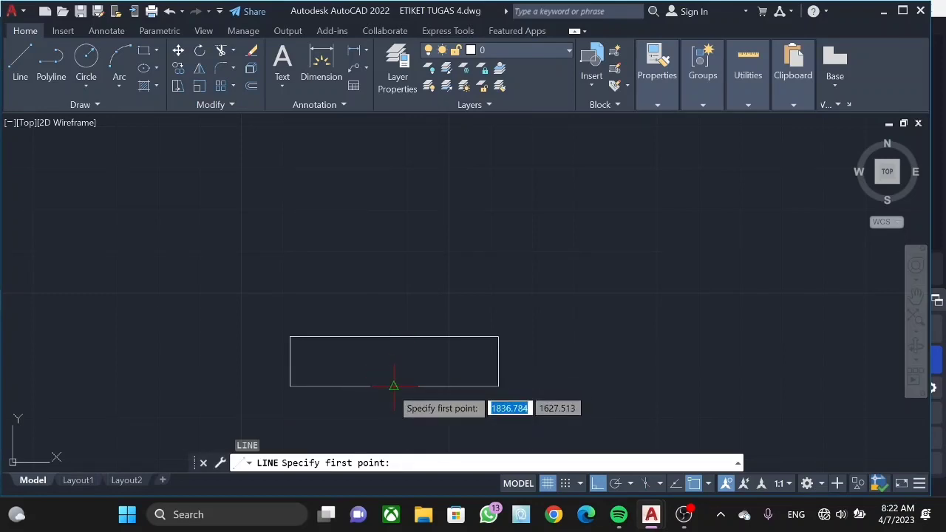
- Draw the vertical centre line upward from the base rectangle's bottom midpoint
click(394, 386)
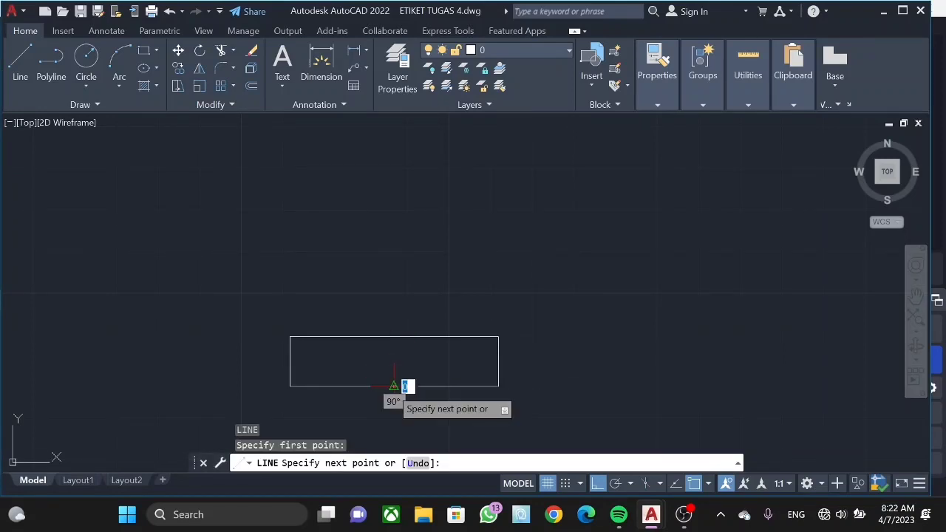
click(393, 190)
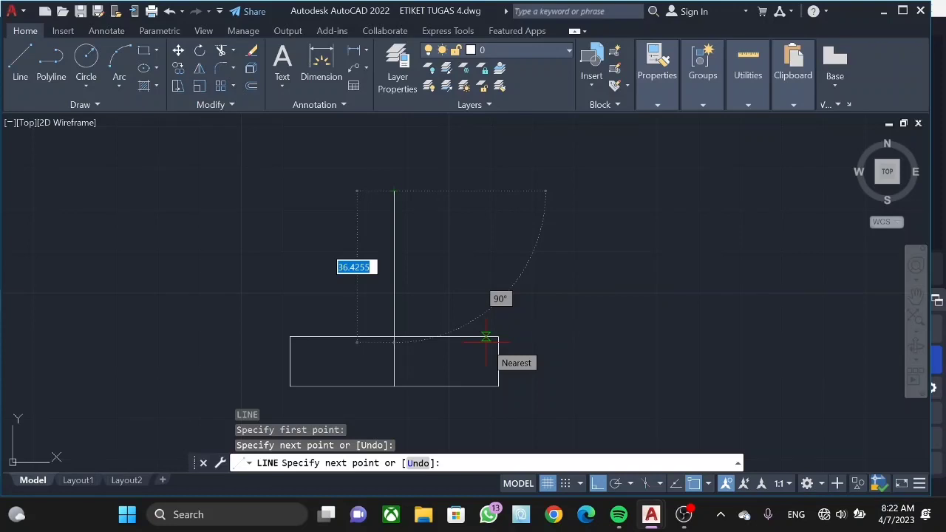
key(Escape)
- Outline the 10-unit bore strip: 5 right, up to the top edge, 10 left, back down
text(l)
key(Return)
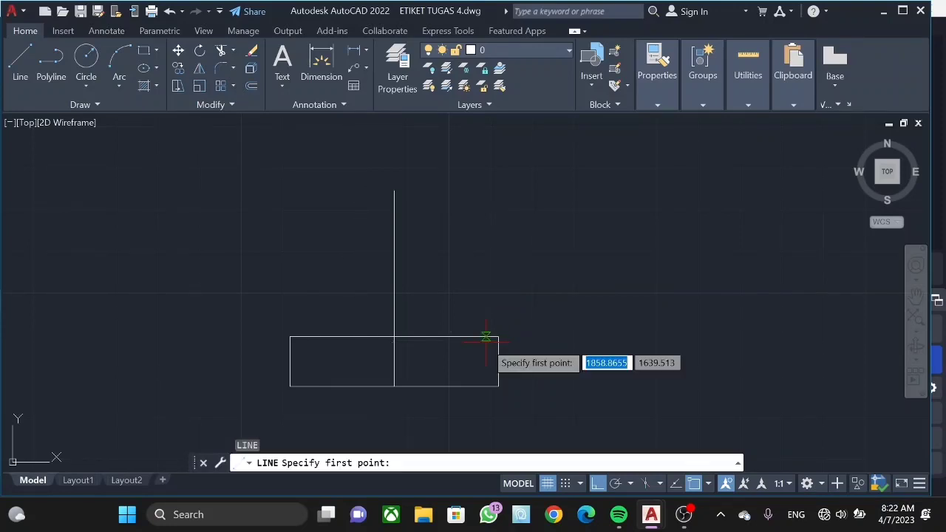
click(394, 386)
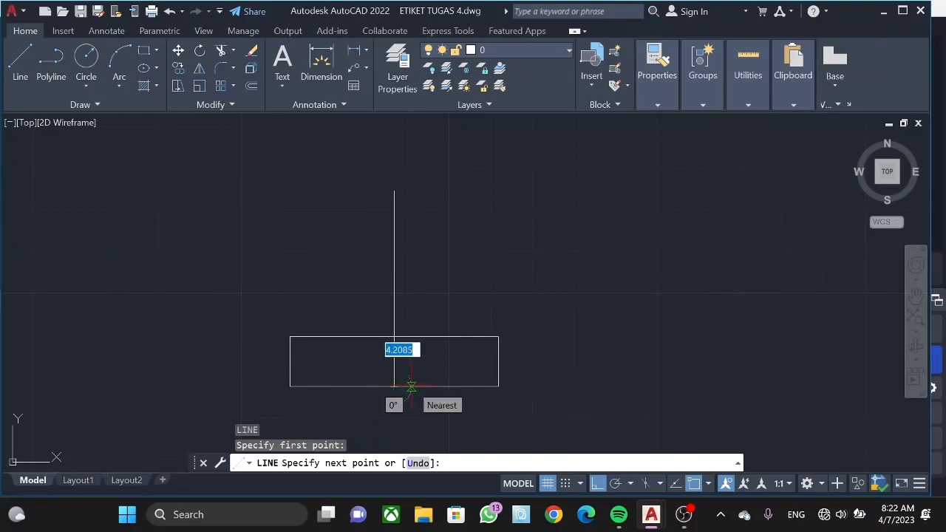
text(5)
key(Return)
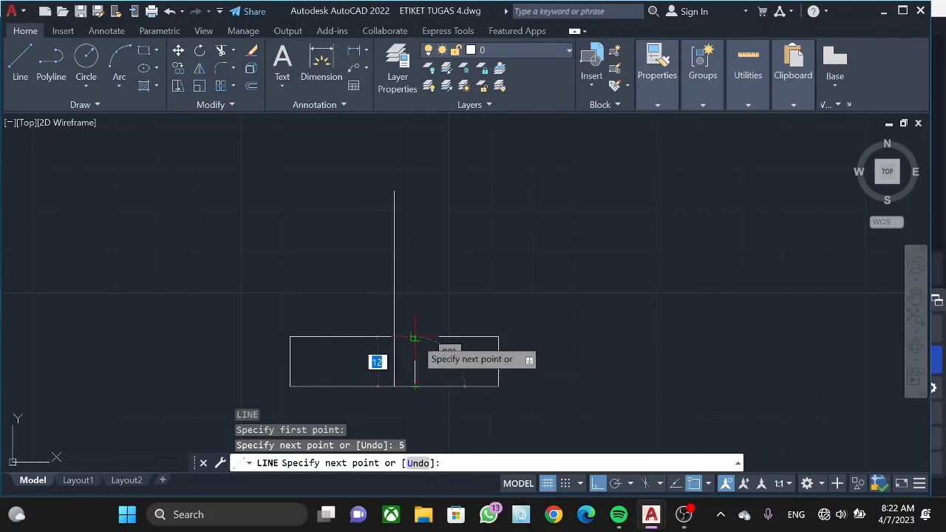
click(414, 337)
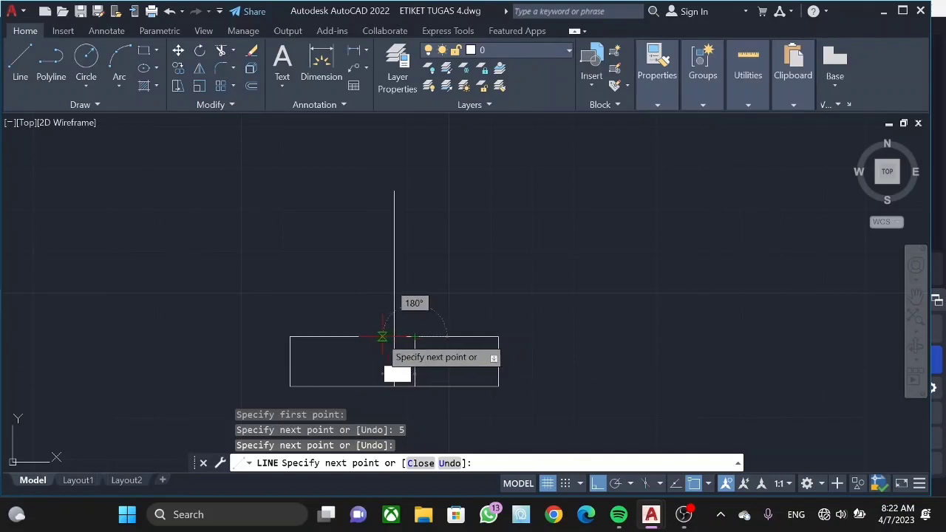
text(10)
key(Return)
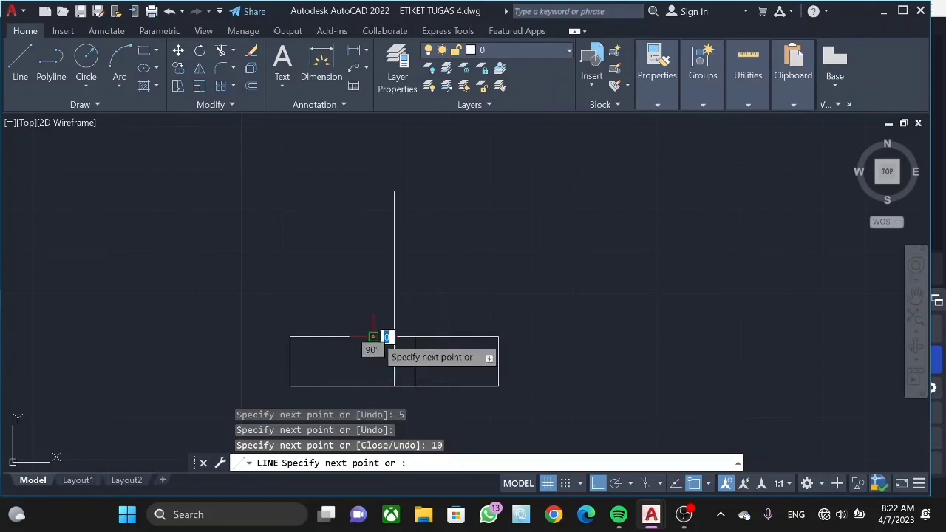
click(373, 386)
key(Escape)
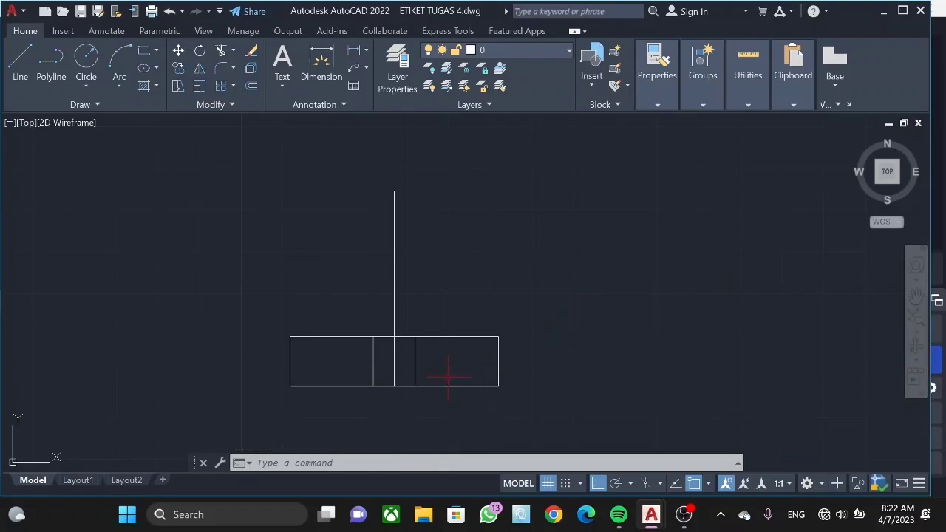
text(l)
key(Return)
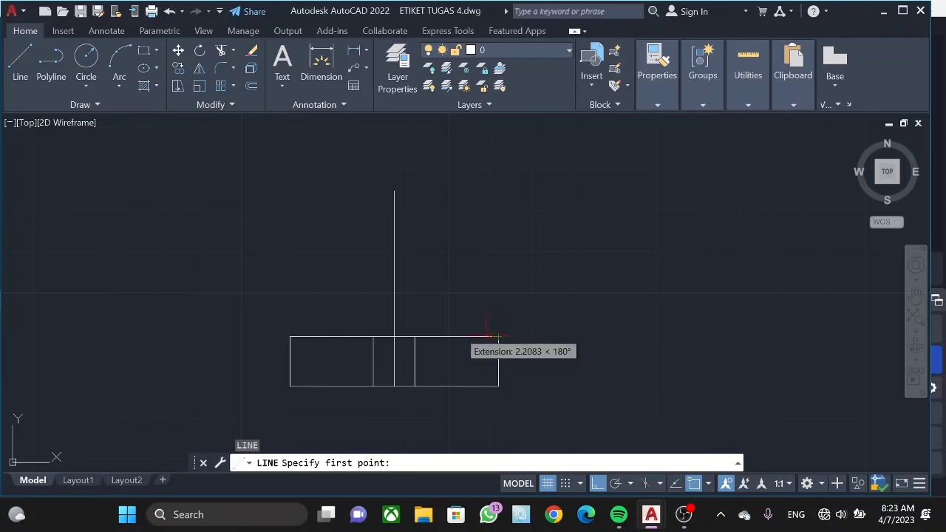
- Draw the 20 × 13 hub block centred on the base top: 10 right, 13 up, 20 left, down
click(394, 336)
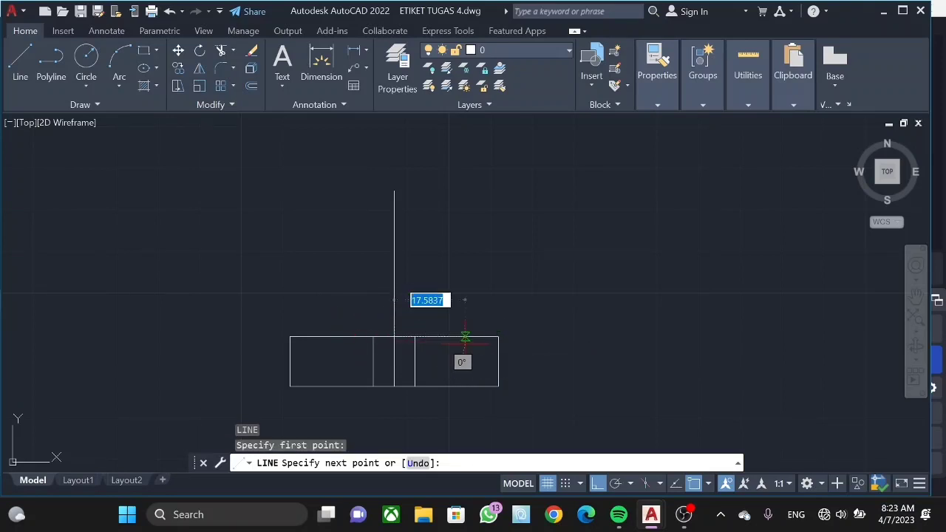
text(20)
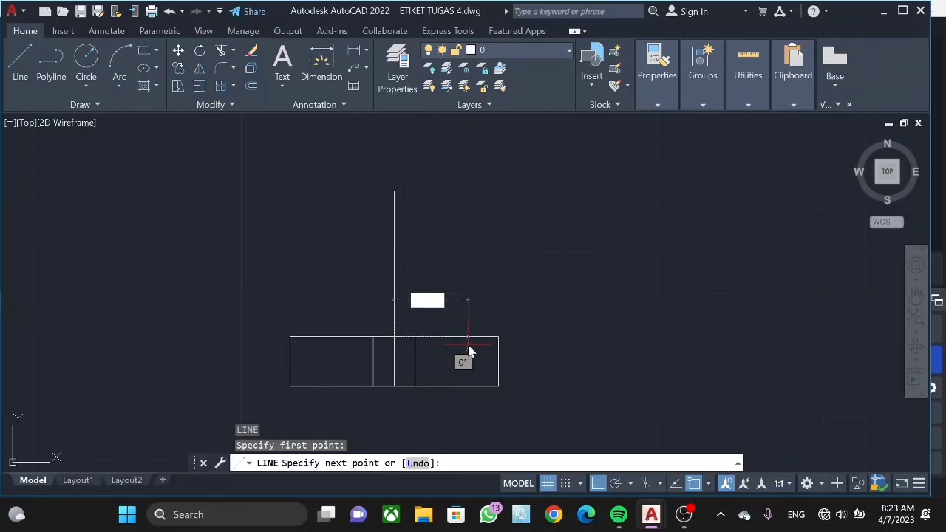
key(Return)
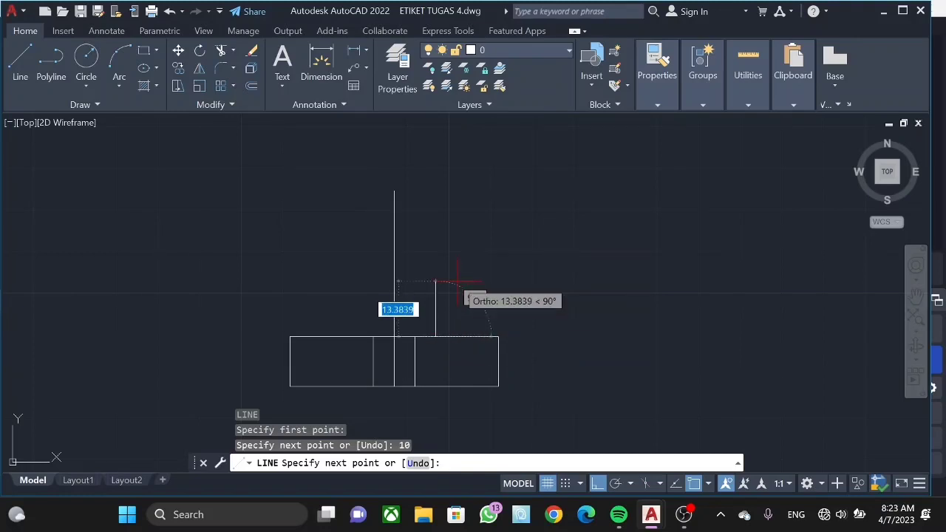
text(1)
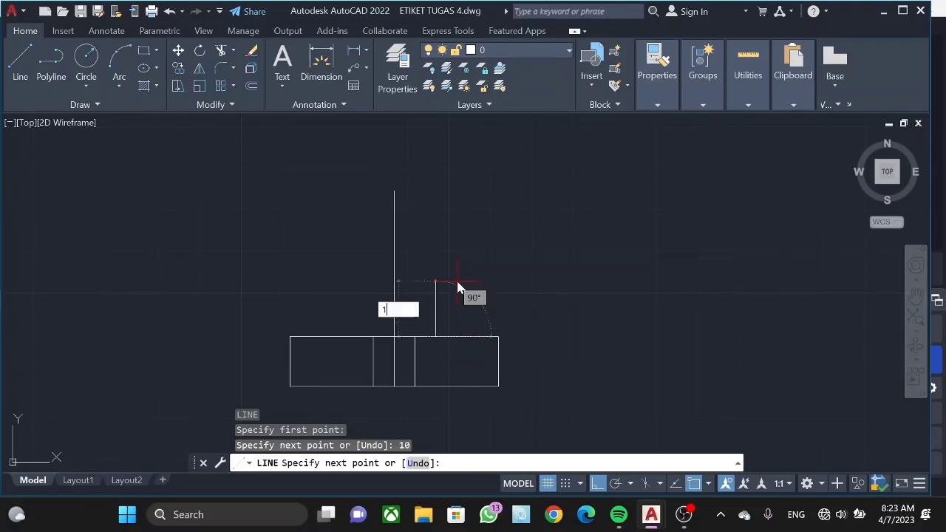
text(3)
key(Return)
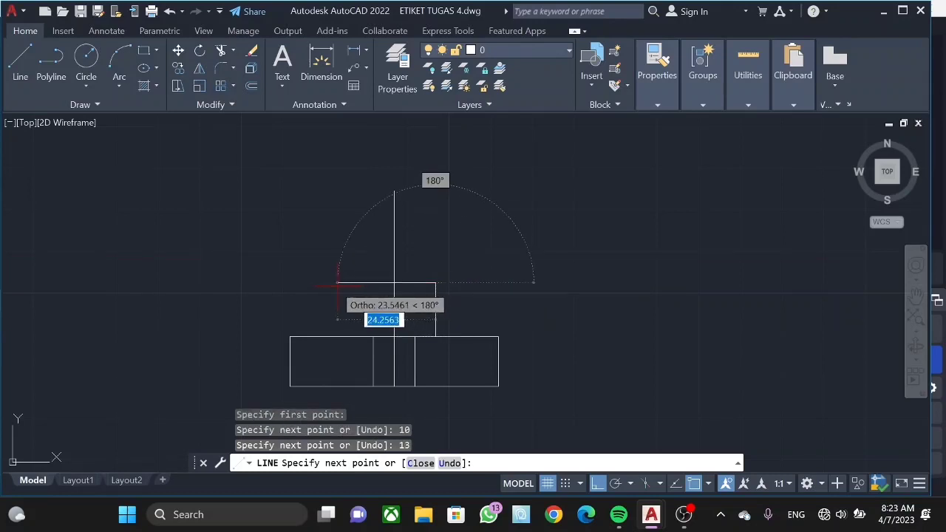
text(2)
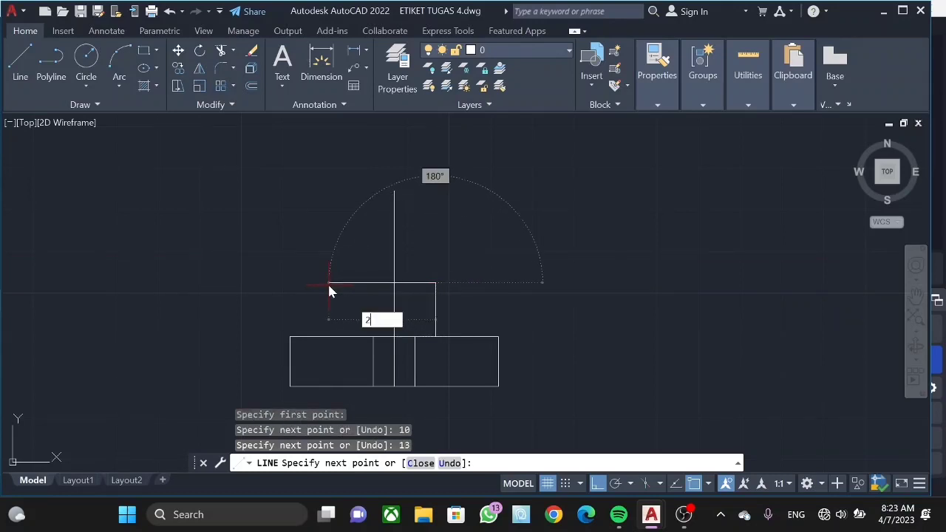
text(0)
key(Return)
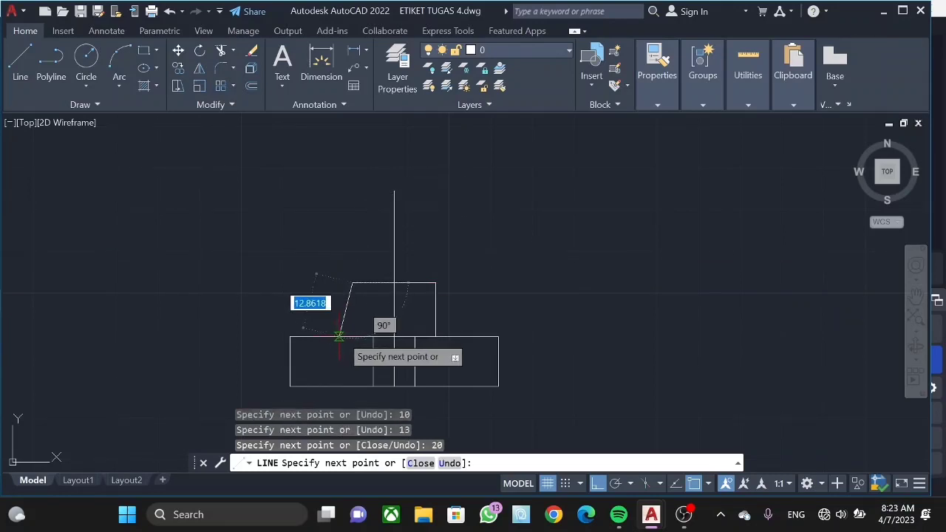
click(351, 337)
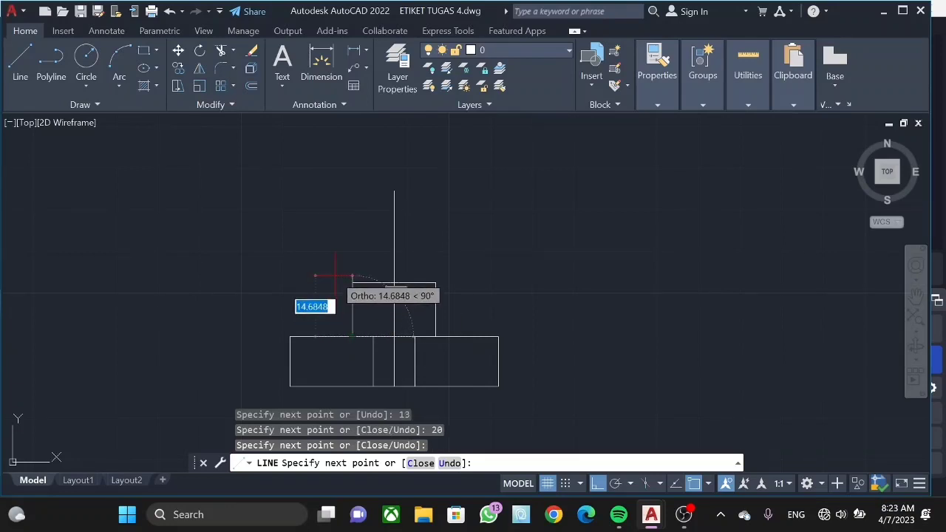
key(Return)
key(Return)
click(393, 337)
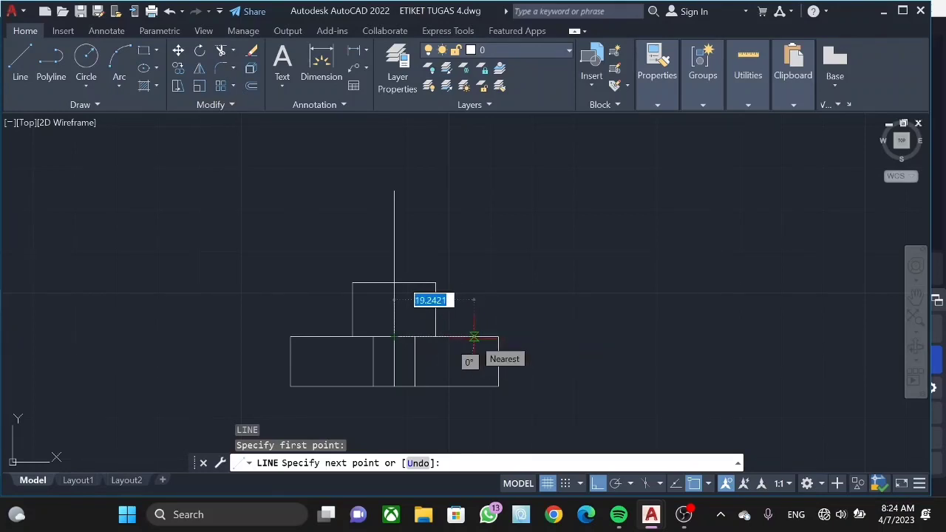
- Draw the 36 × 48 outline from the top midpoint: 18 right, 48 up, 36 left, down to the base
text(1)
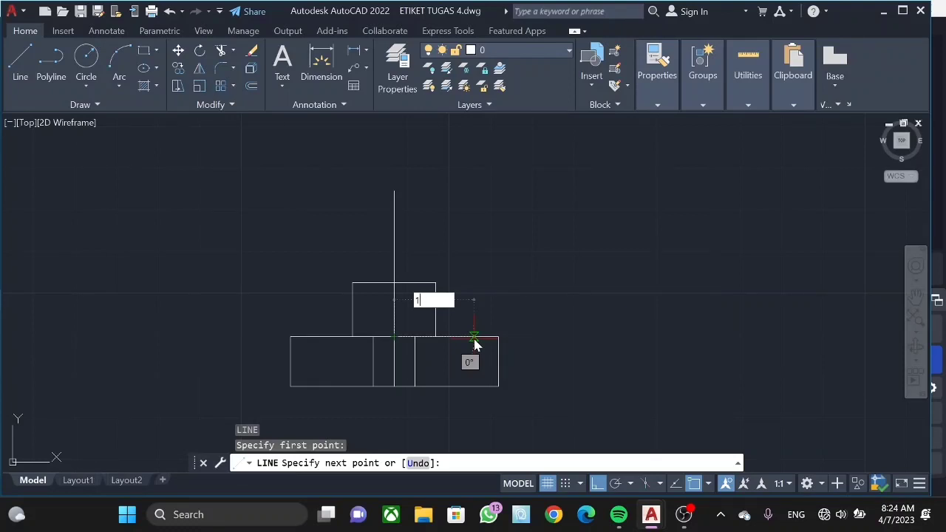
text(8)
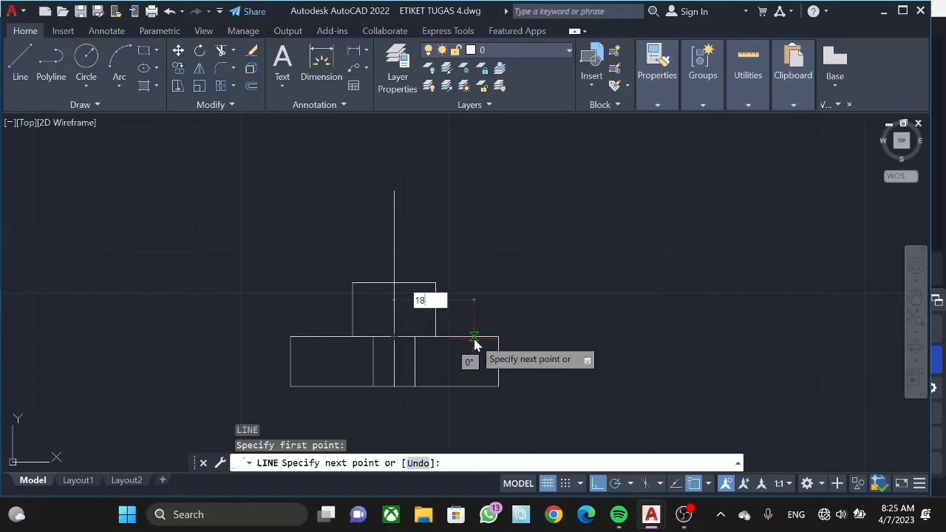
key(Return)
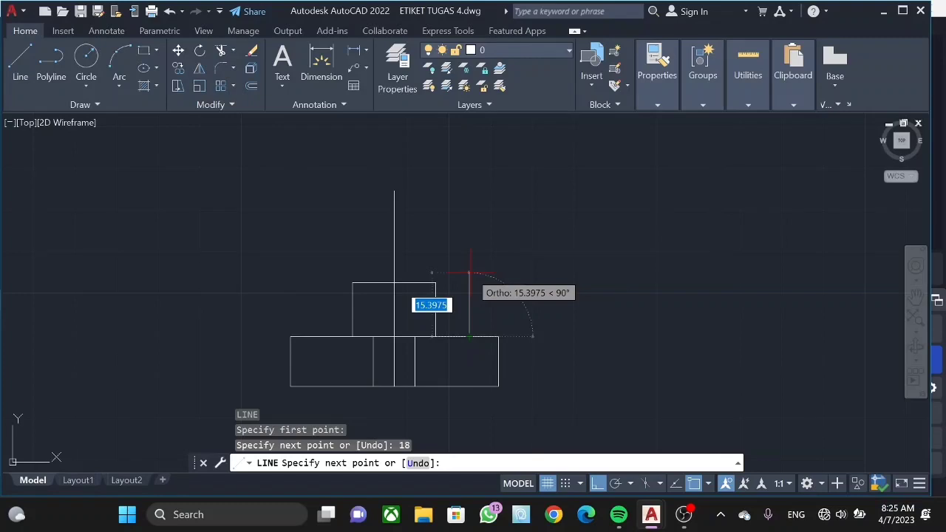
text(4)
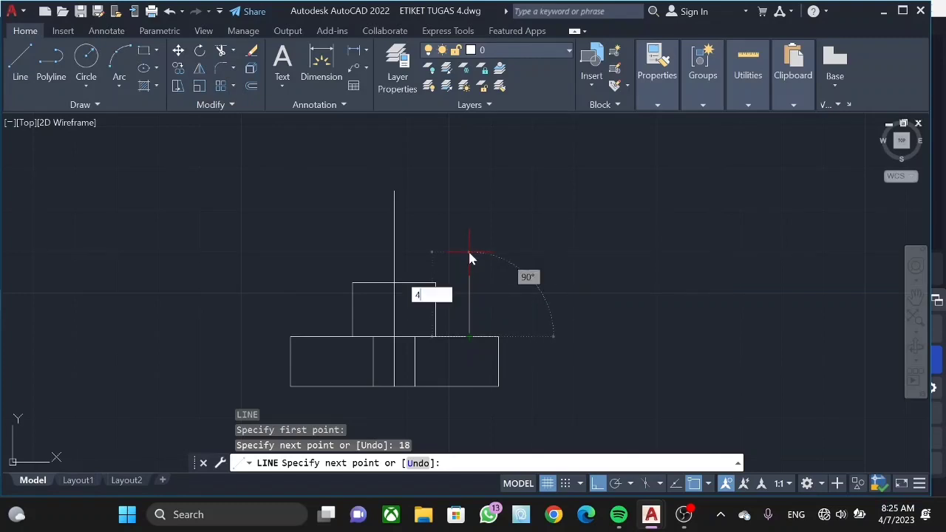
text(8)
key(Return)
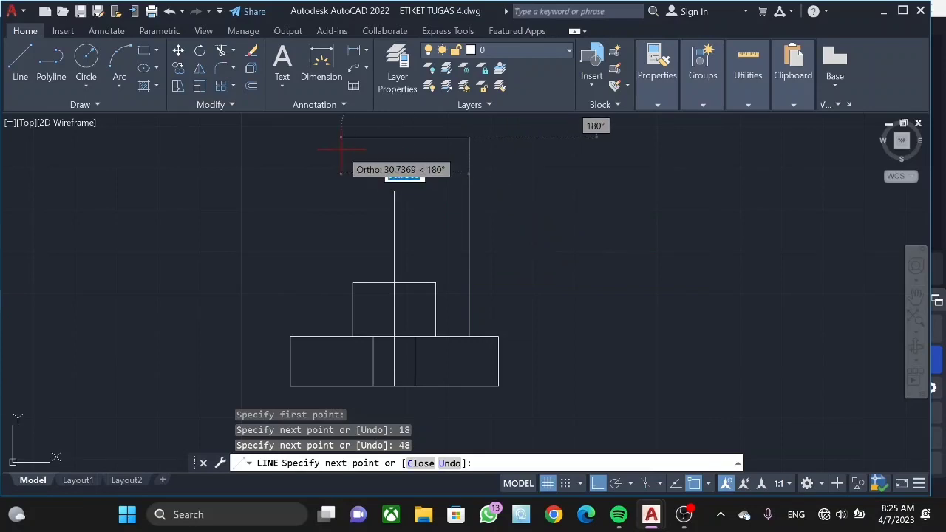
text(3)
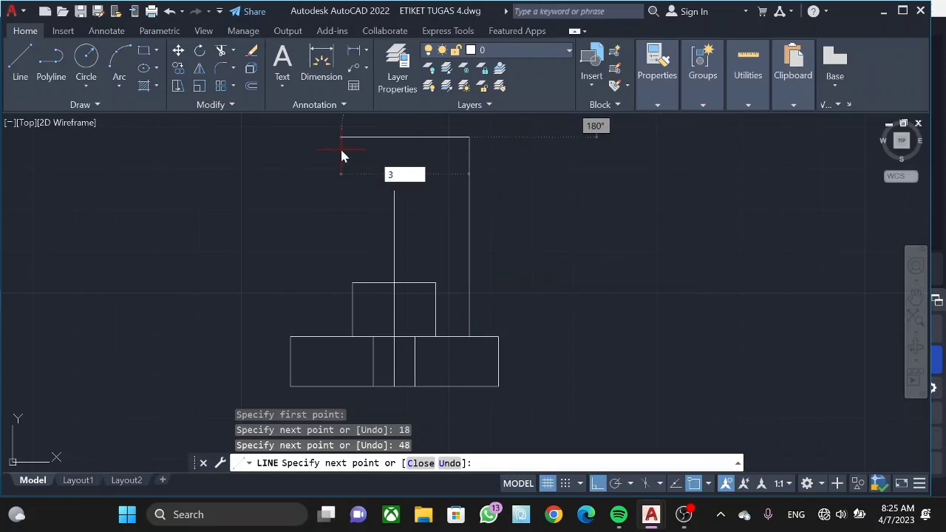
text(6)
key(Return)
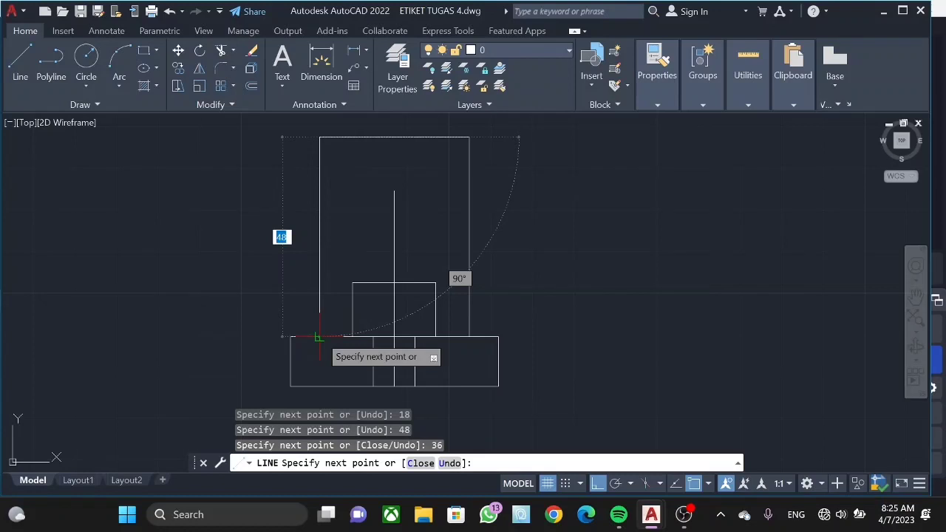
click(319, 338)
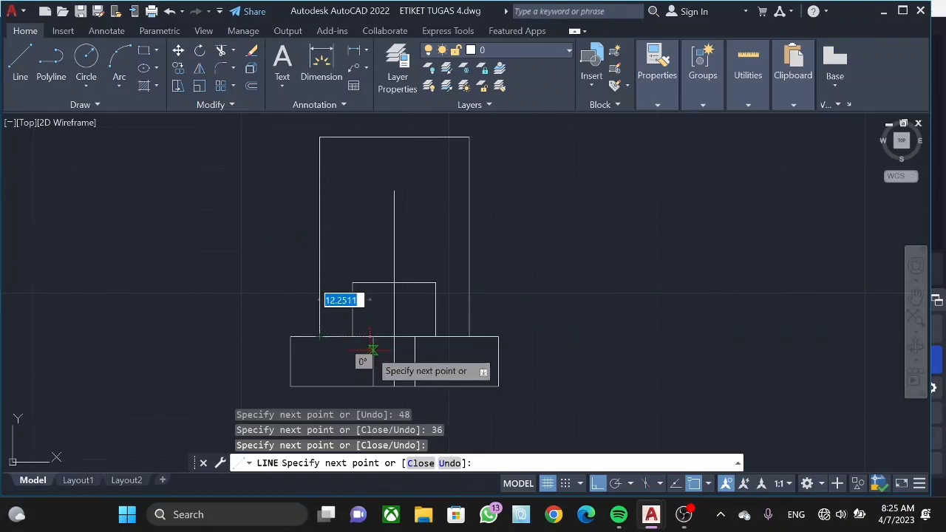
key(Escape)
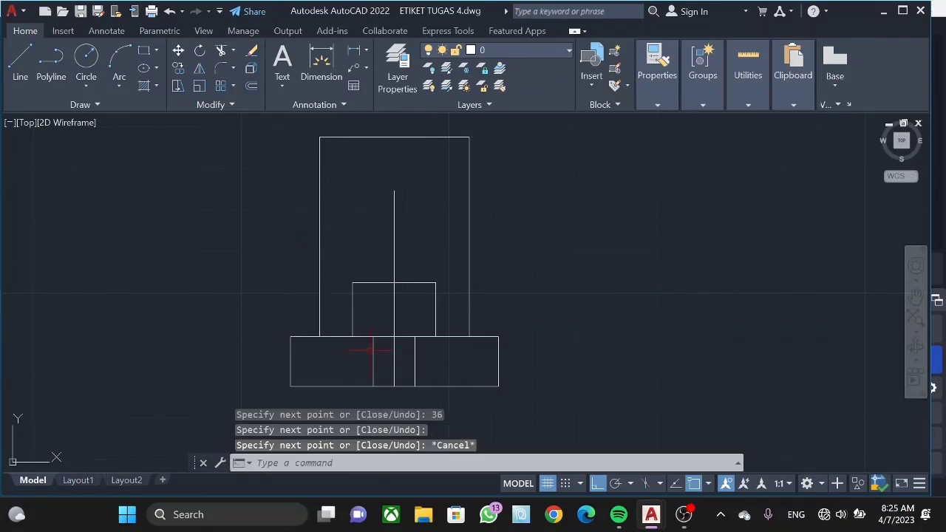
text(l)
key(Return)
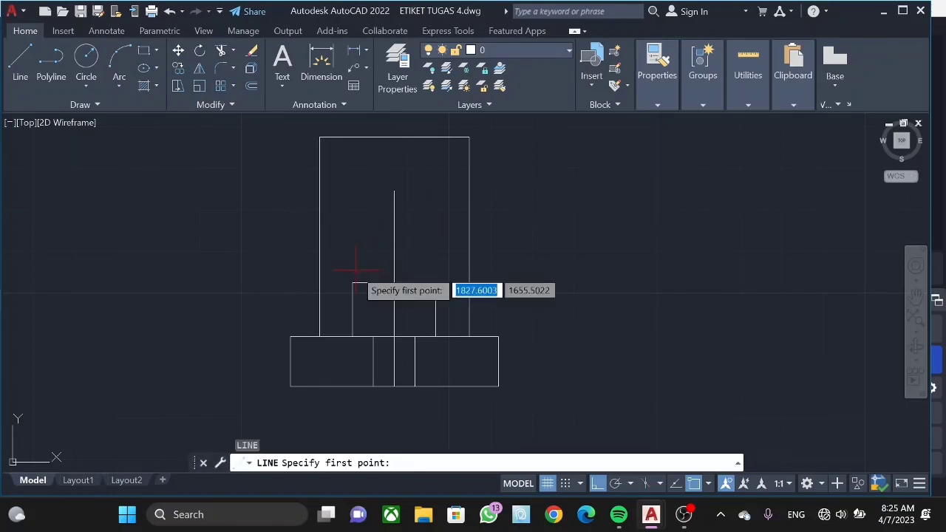
- Run vertical lines from both top corners of the inner hub rectangle up to the tall outline's top edge
click(353, 283)
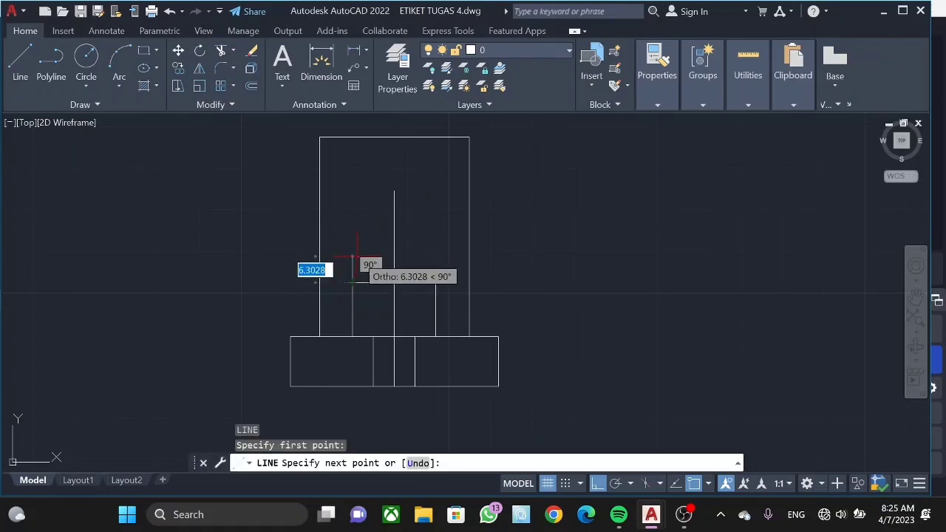
key(Escape)
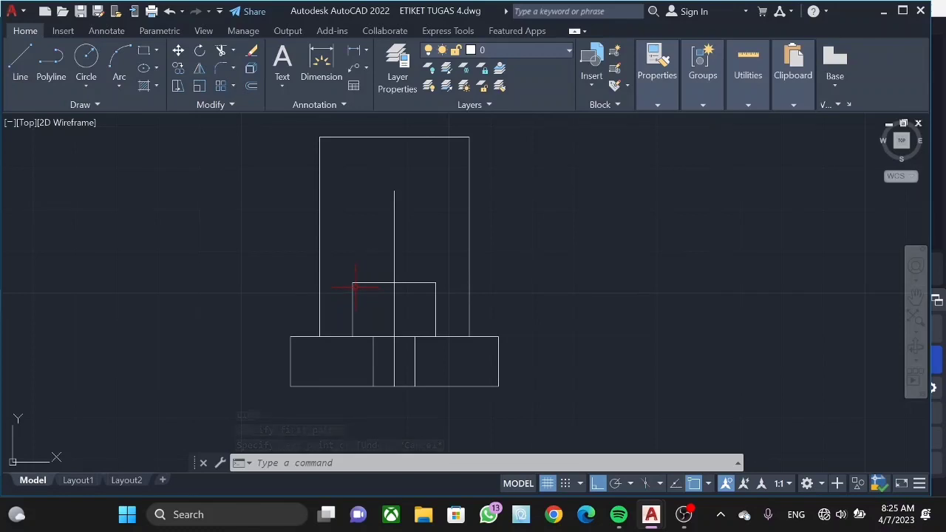
key(space)
click(352, 282)
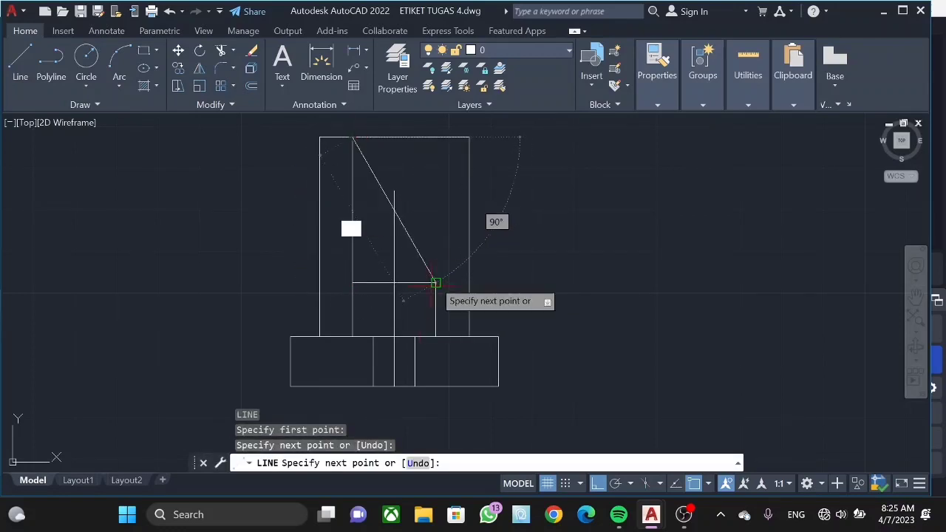
key(Escape)
key(space)
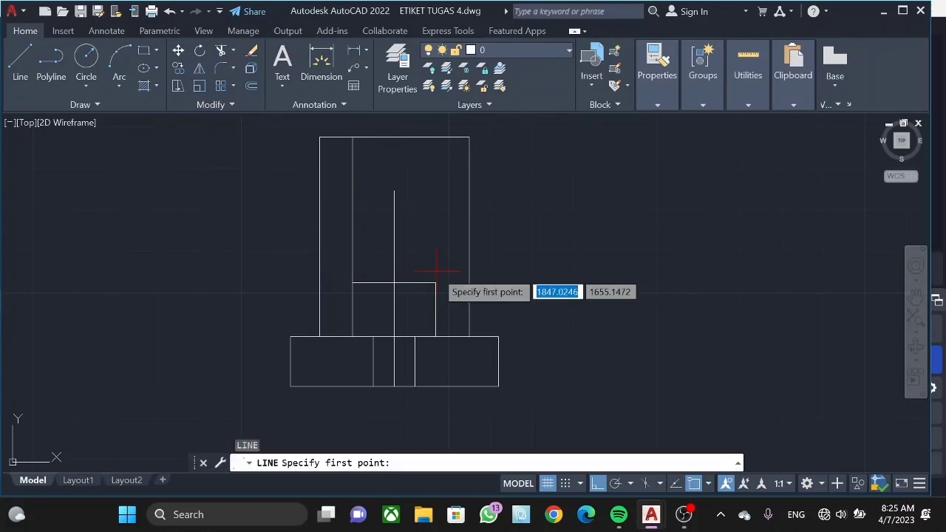
click(436, 283)
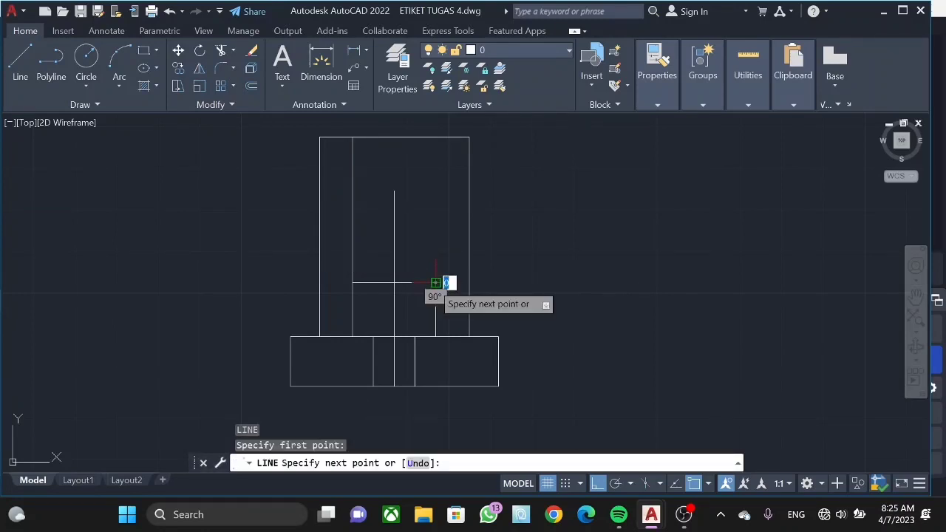
click(435, 138)
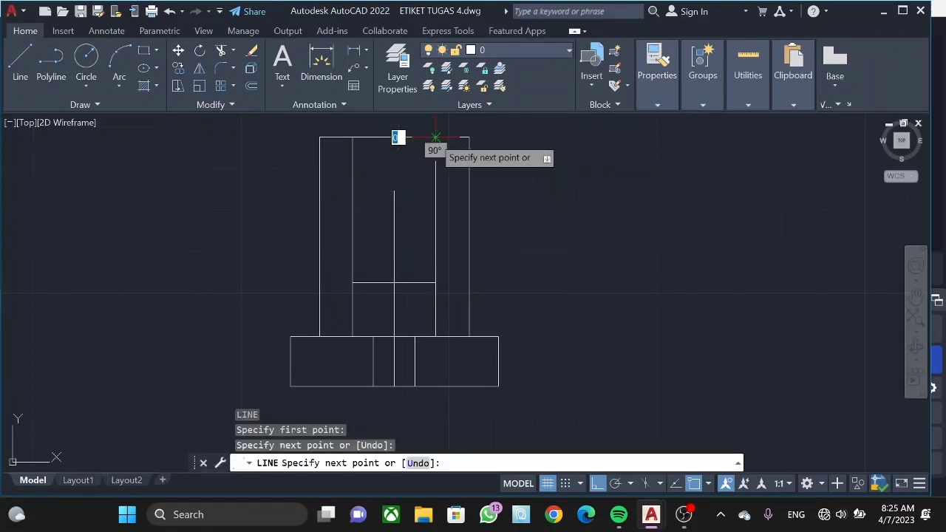
key(Escape)
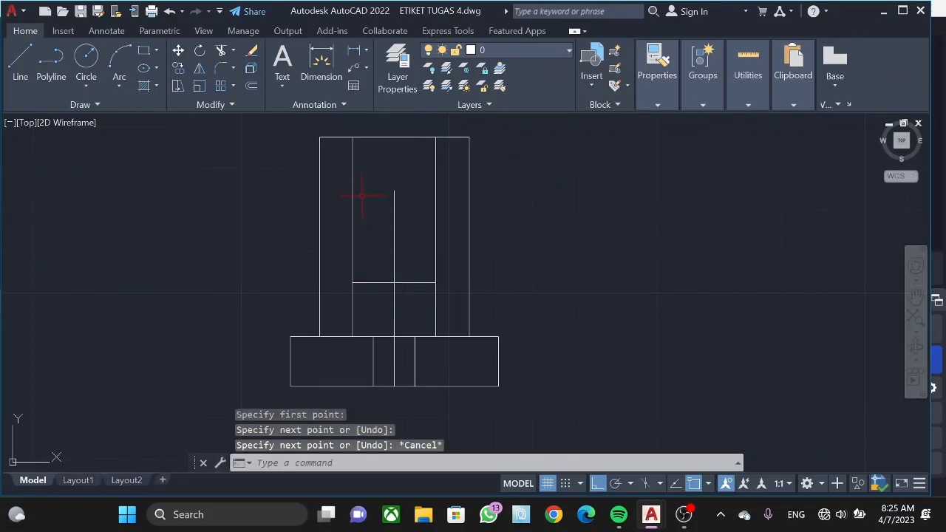
- Erase the centre line and draw a vertical line from the flange's top midpoint to its bottom edge
click(394, 230)
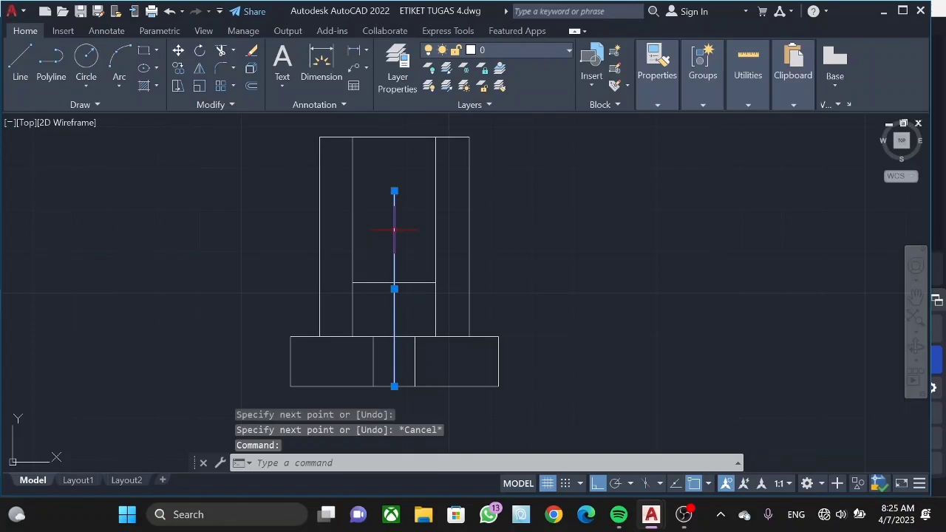
key(Delete)
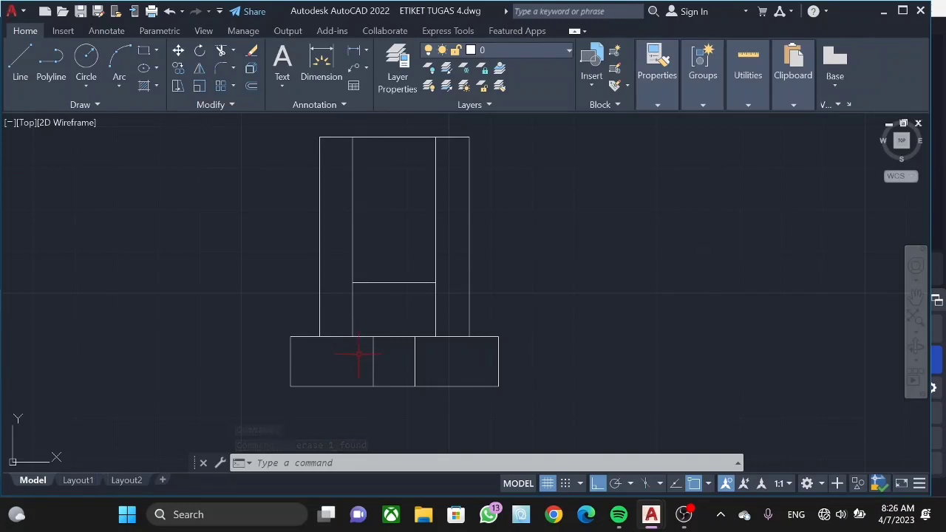
text(l)
key(Return)
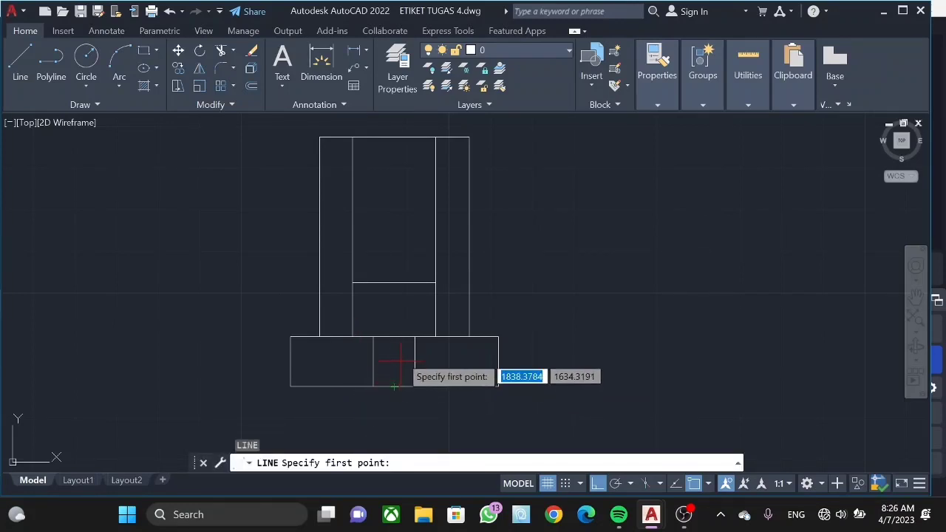
click(394, 336)
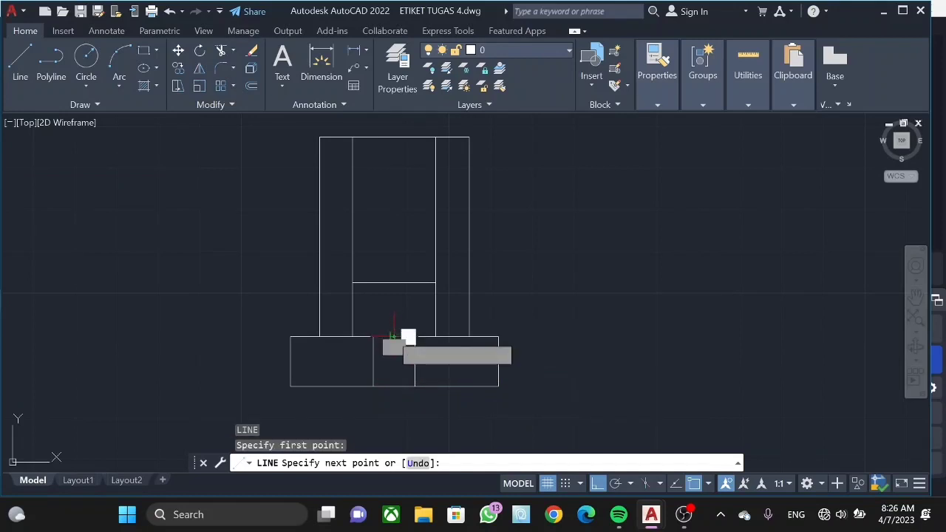
click(393, 385)
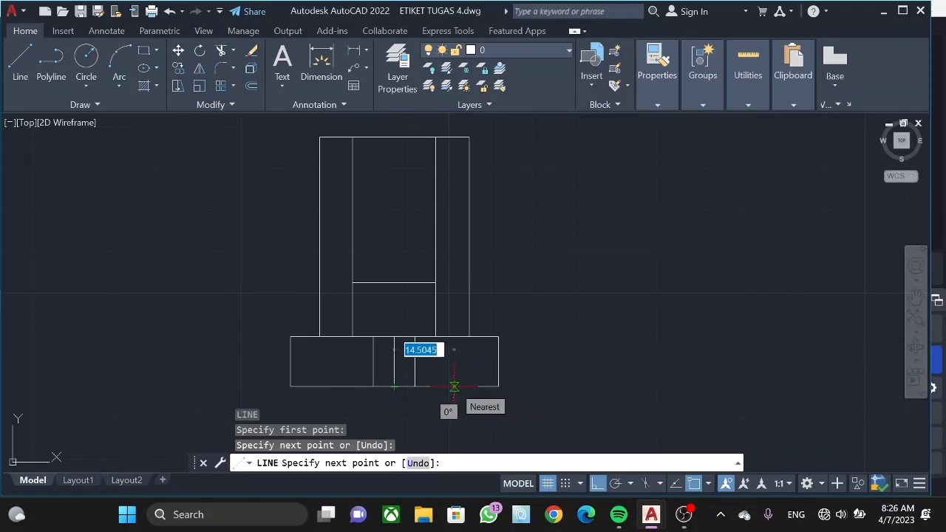
- Outline the 26-wide strip: 13 right, up to the flange top, 26 left, down to the bottom
text(13)
key(Return)
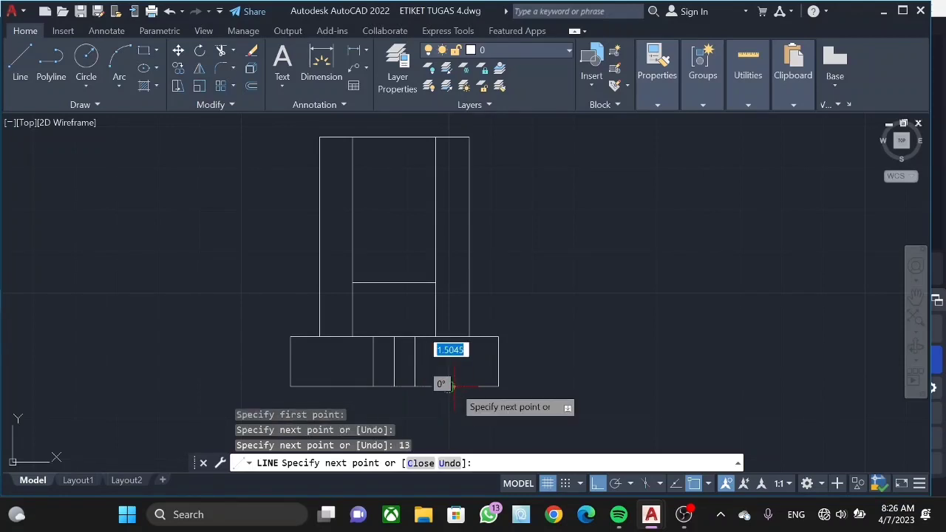
click(448, 337)
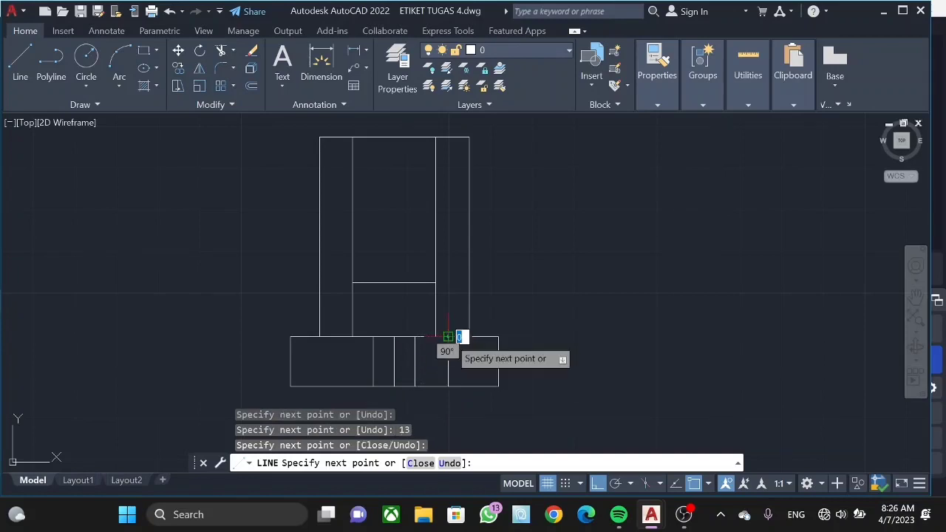
text(2)
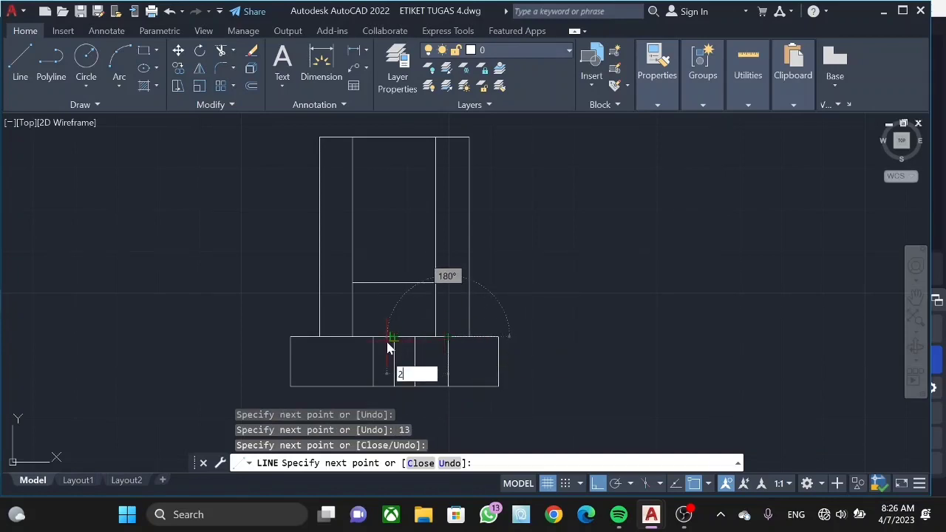
text(6)
key(Return)
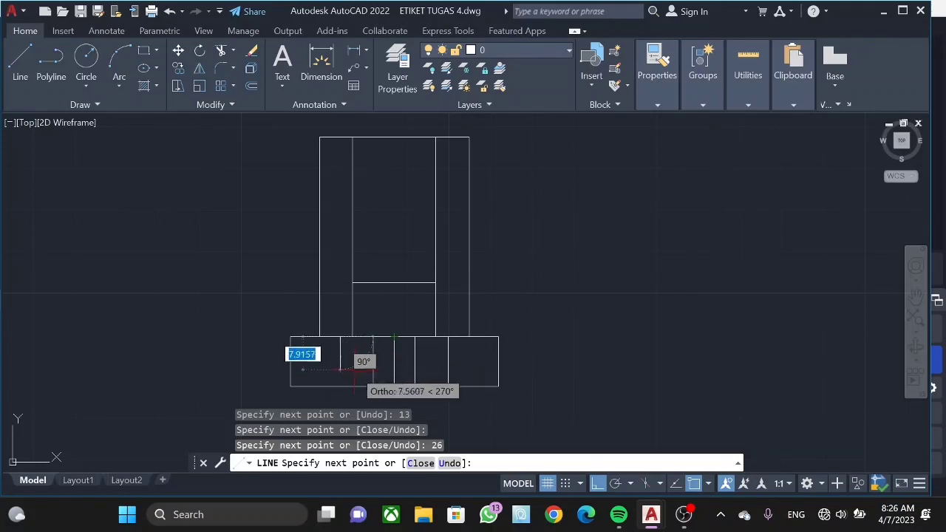
click(340, 386)
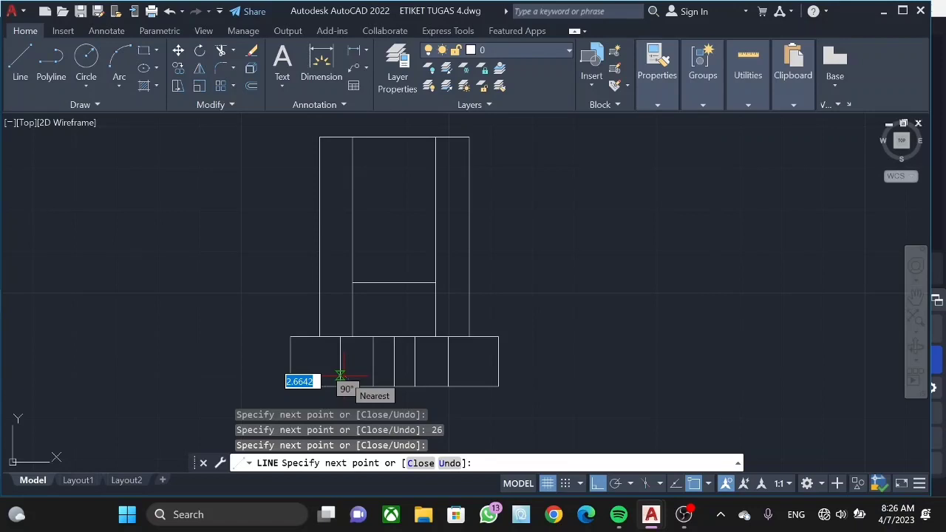
key(Escape)
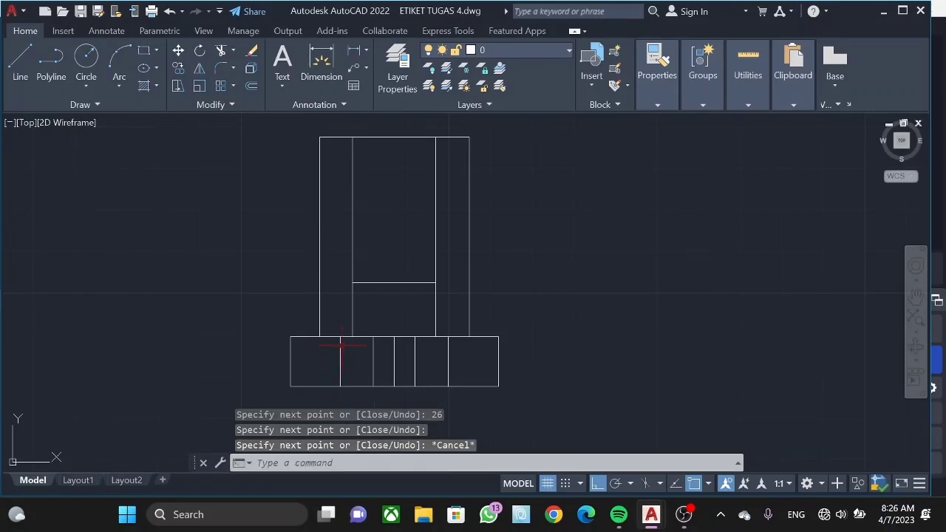
key(Return)
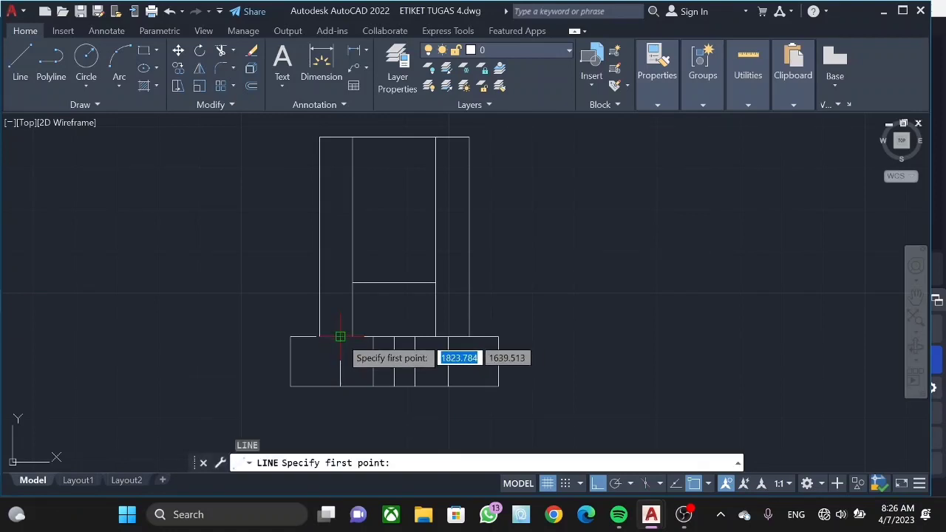
- Draw the step from the flange's top edge: 13 up, then 26 right
click(340, 337)
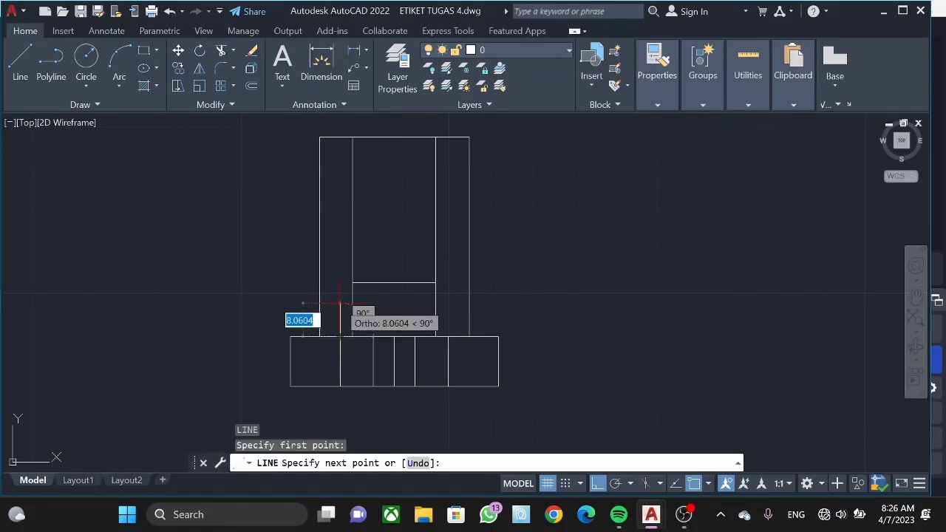
text(13)
key(Return)
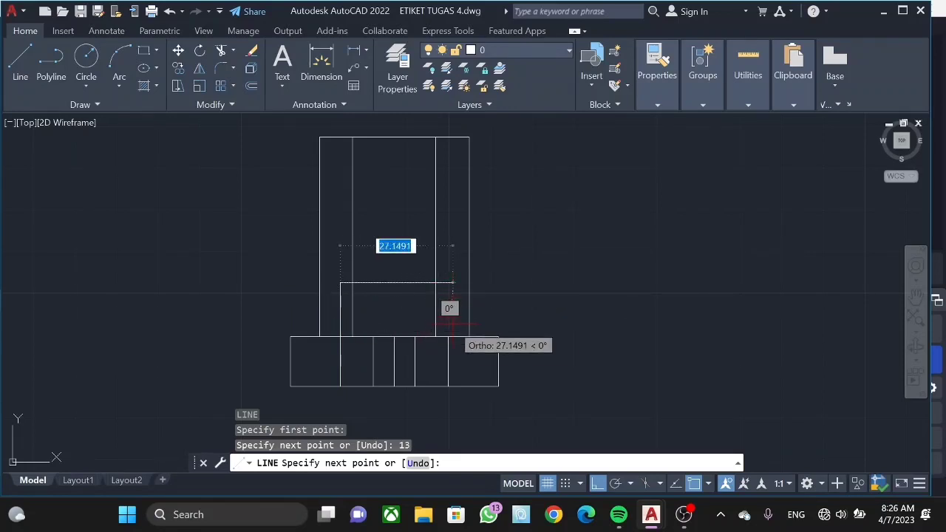
text(26)
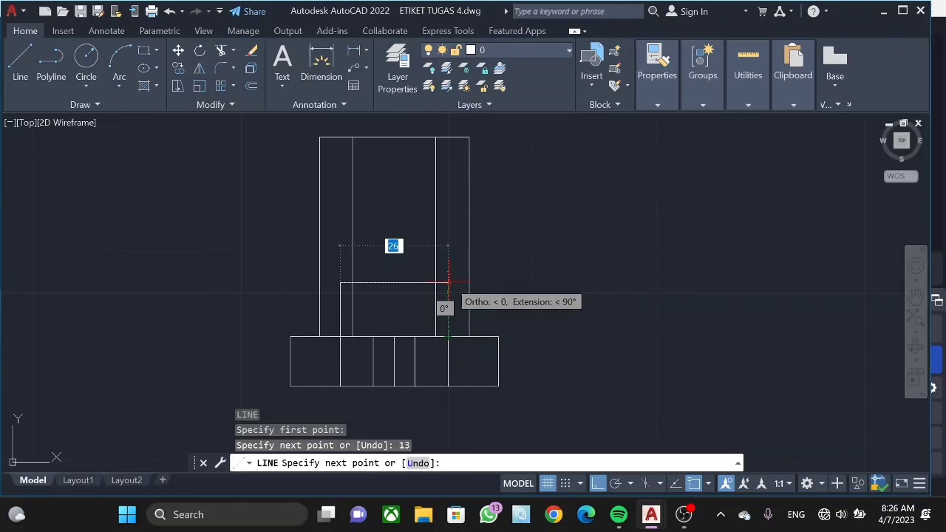
key(Return)
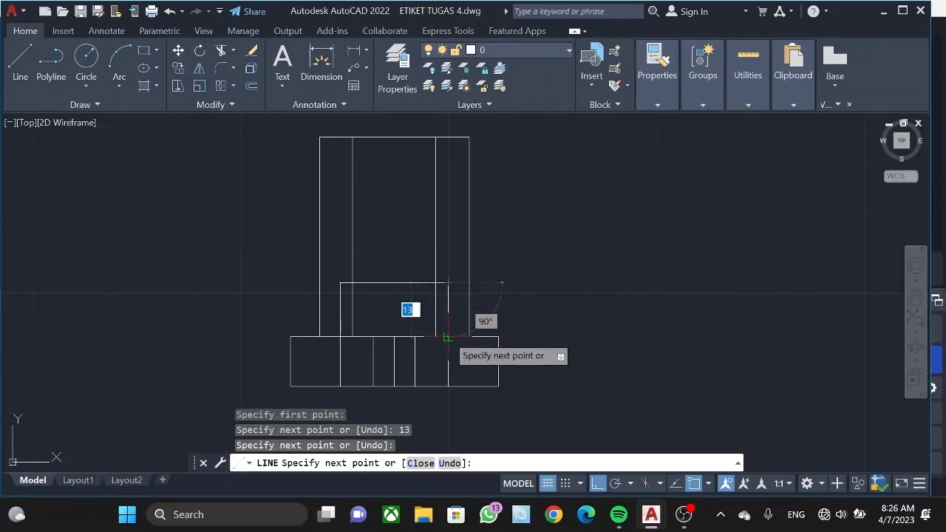
key(Escape)
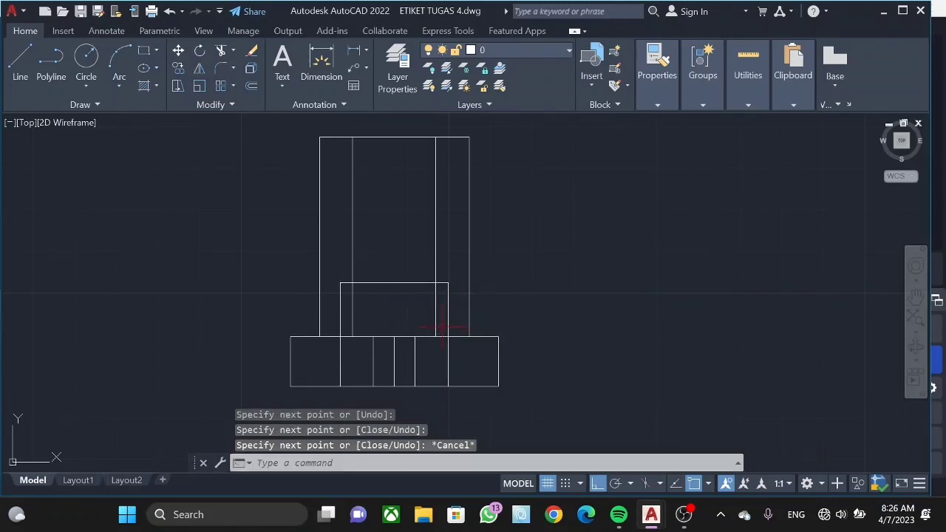
- Trim the two inner vertical lines and the horizontal edge inside the step
click(220, 53)
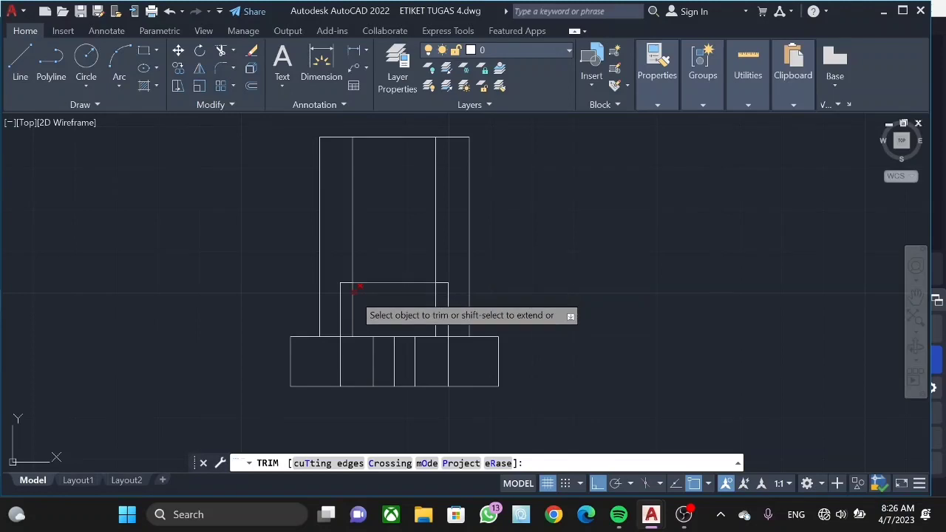
click(358, 288)
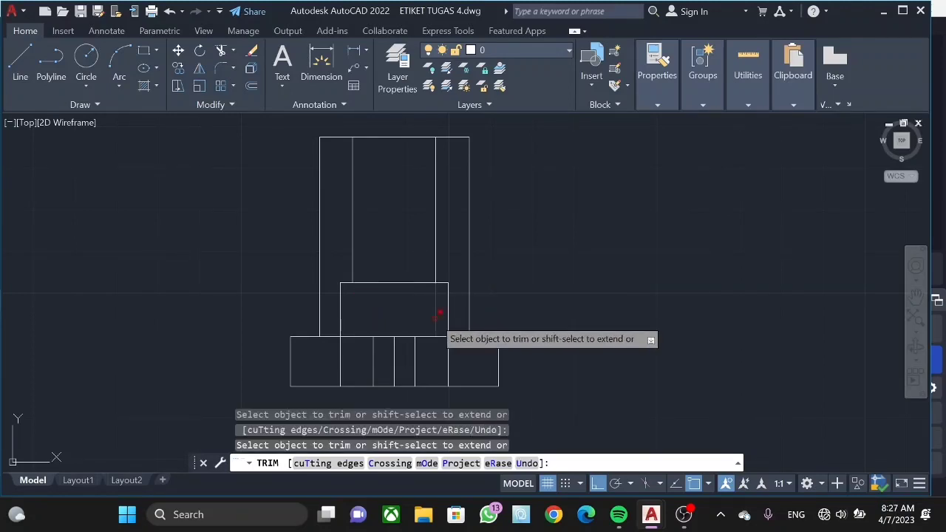
click(436, 310)
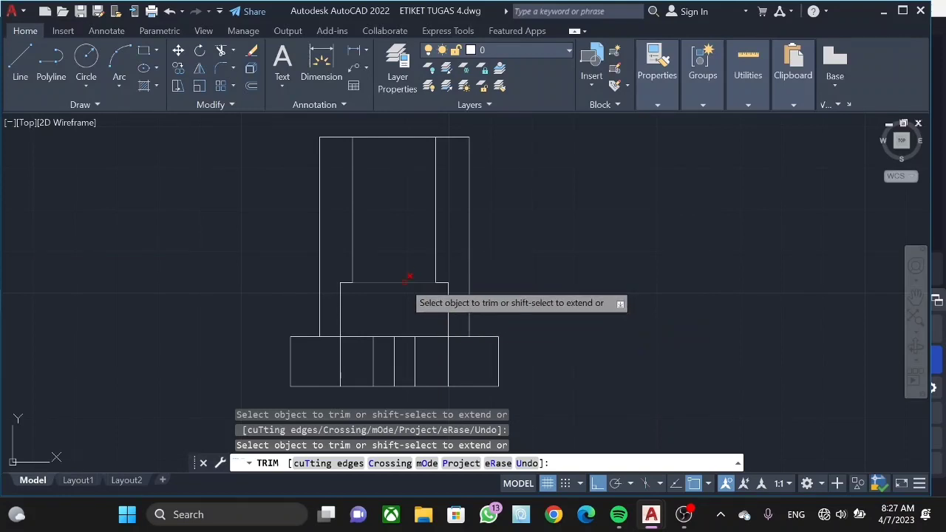
click(405, 282)
key(Escape)
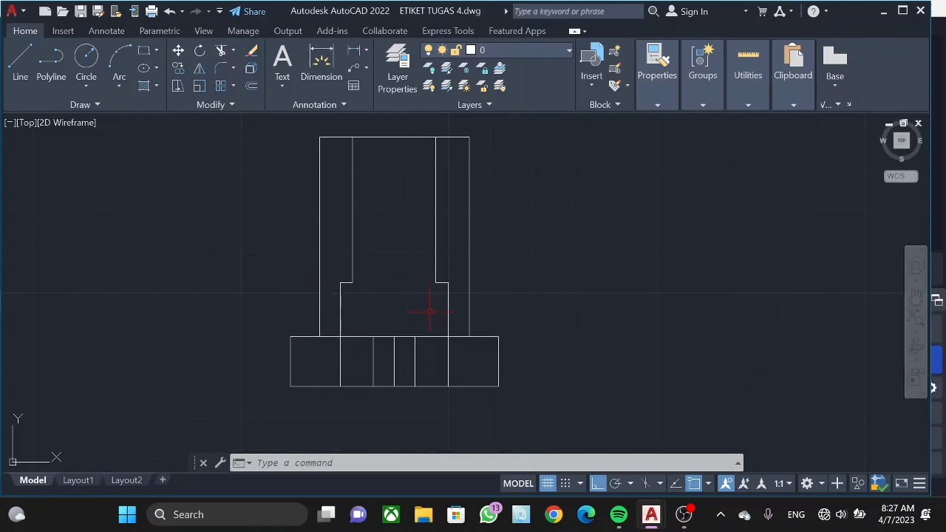
- Draw a 3-unit chamfer line at 45° from the bottom-left corner of the 26-wide strip
text(l)
key(Return)
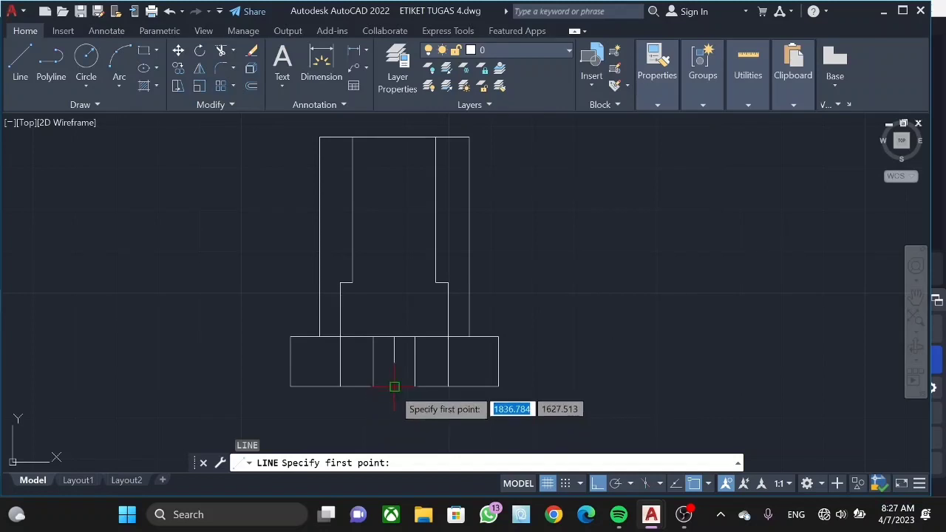
click(394, 387)
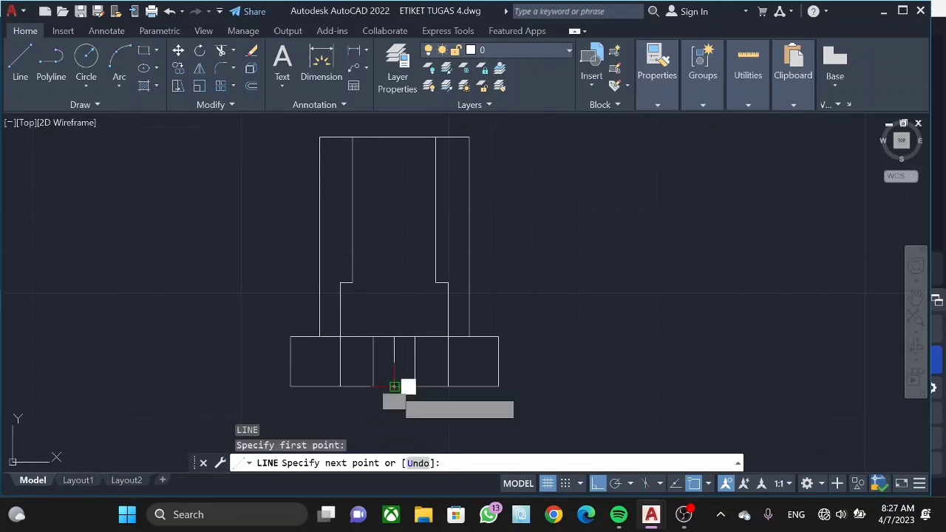
key(Escape)
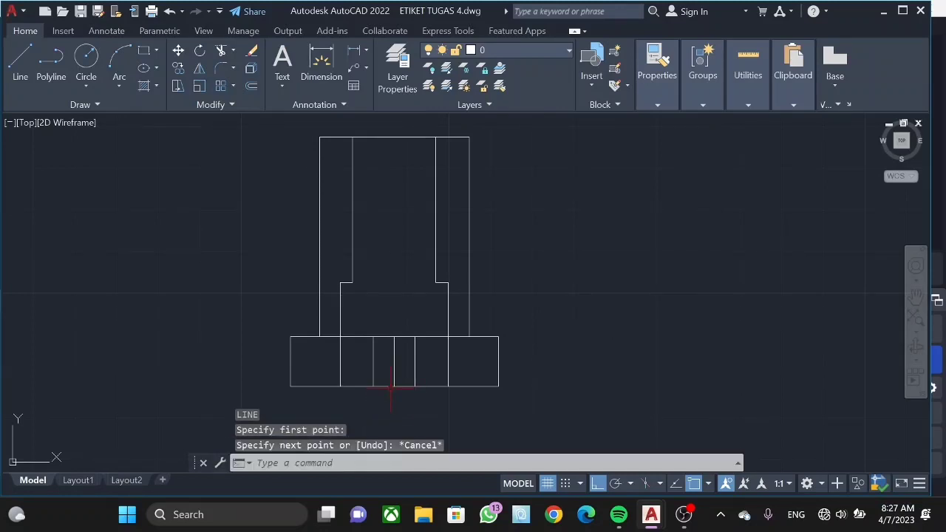
key(space)
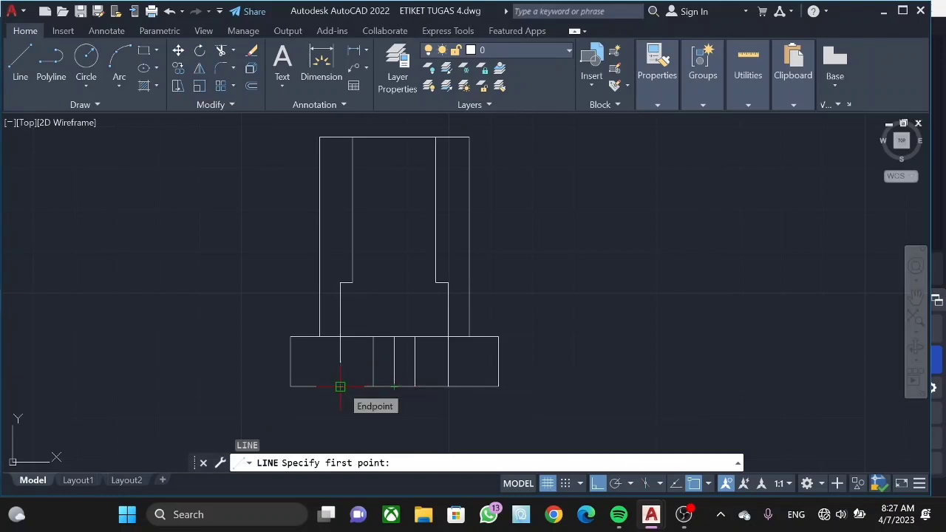
click(339, 386)
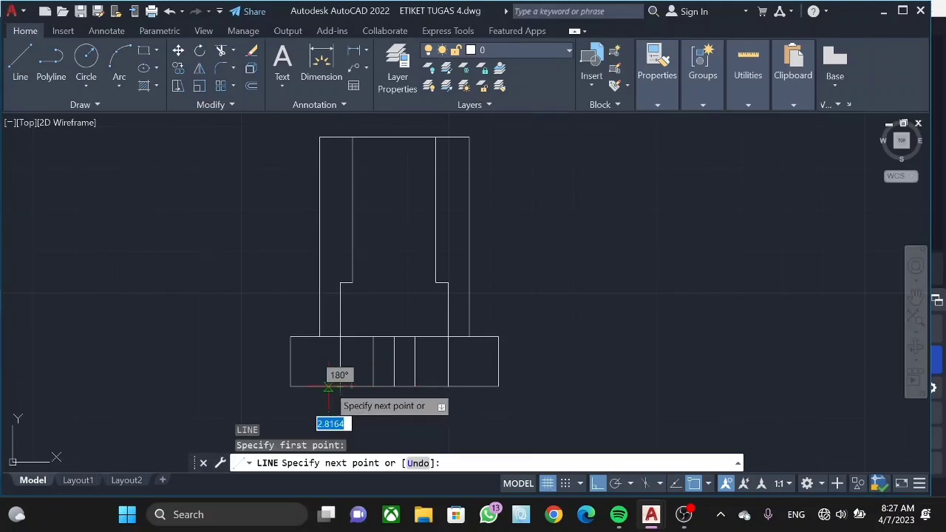
text(3)
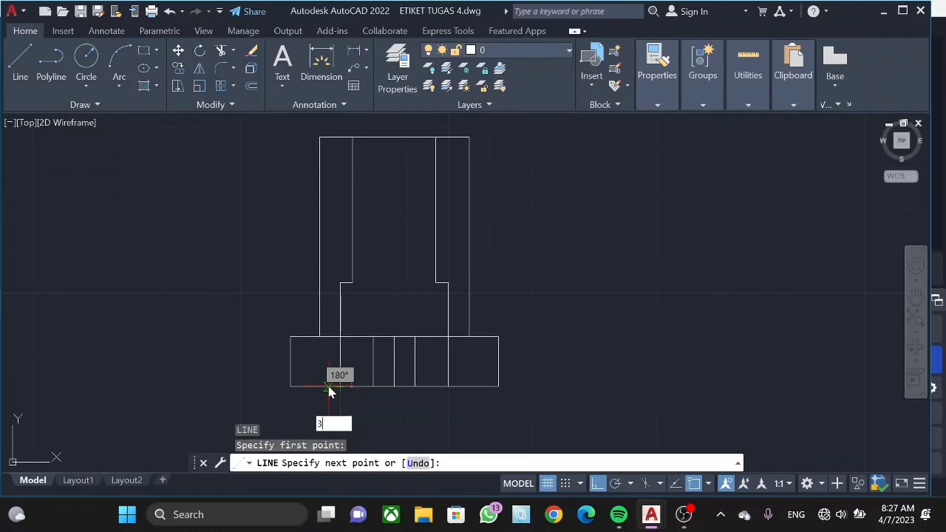
key(Return)
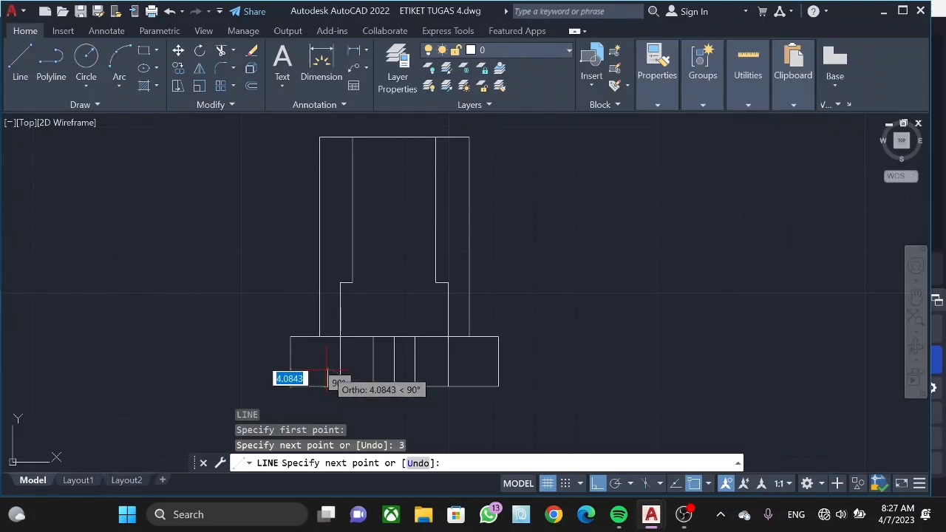
text(3)
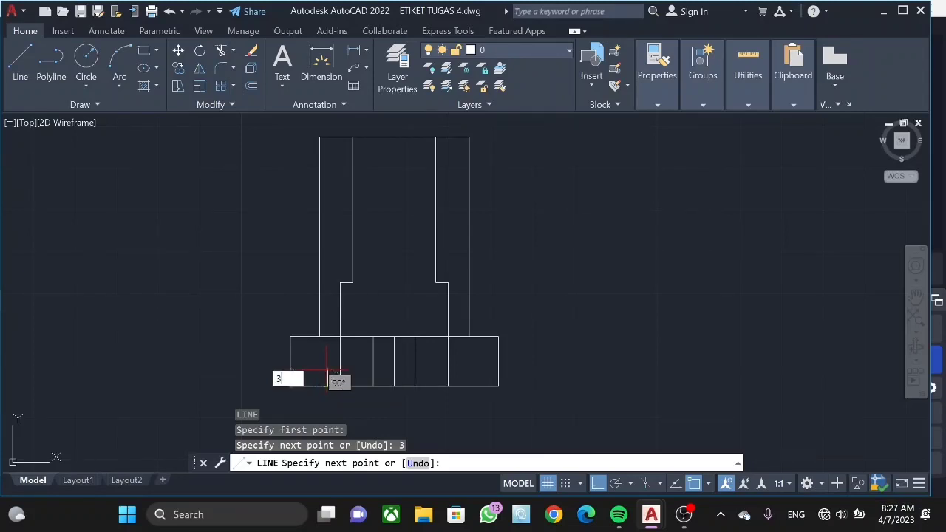
key(Tab)
text(45)
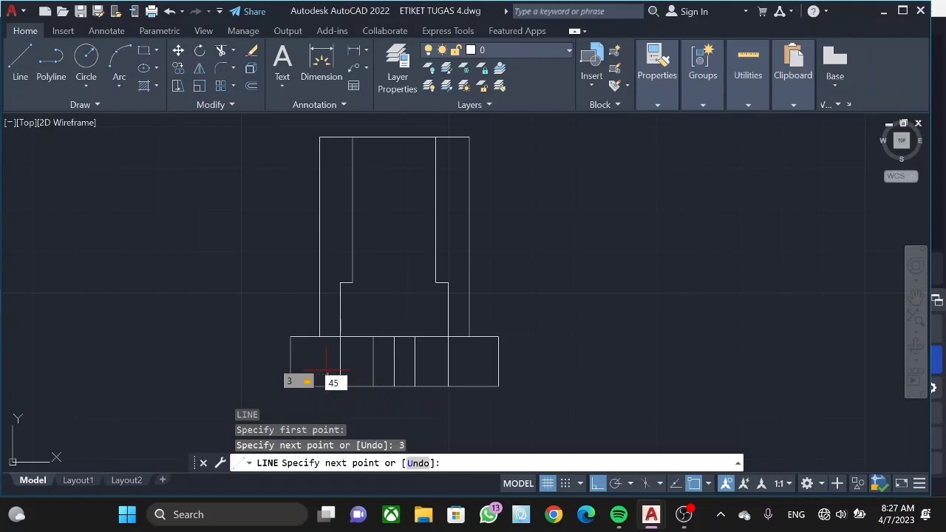
key(Return)
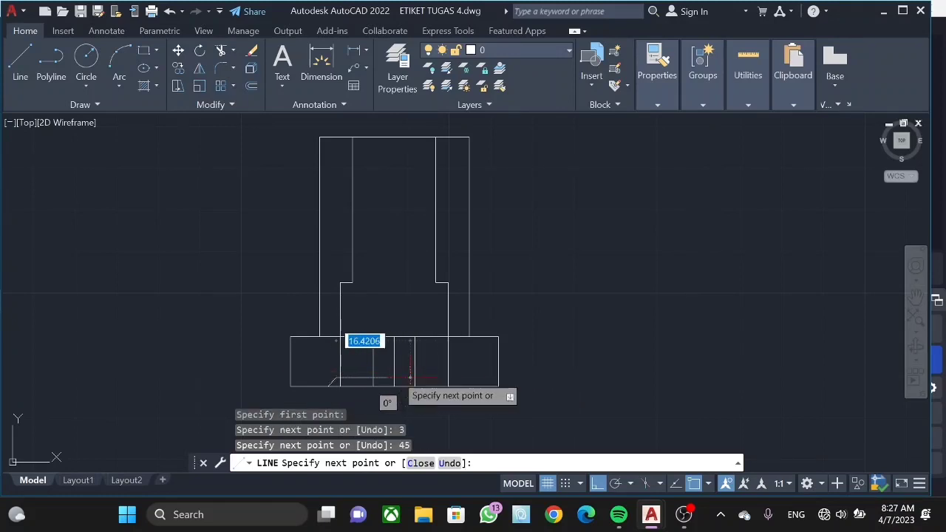
key(Escape)
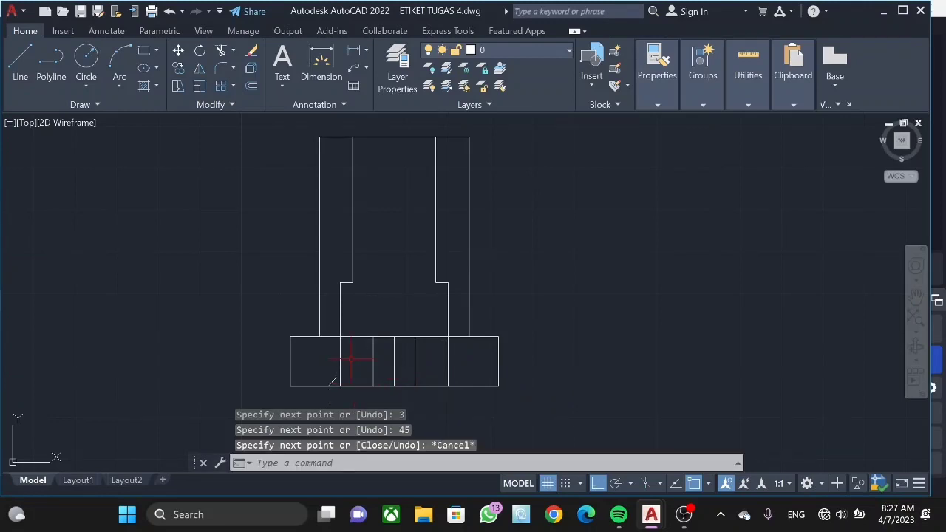
- Mirror the 45° chamfer line across the vertical centre, keeping the original
click(199, 69)
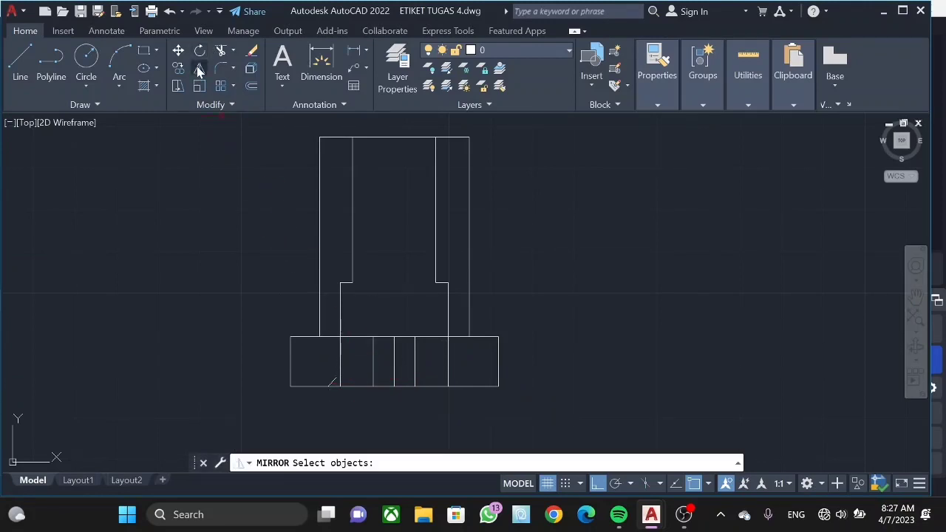
key(Escape)
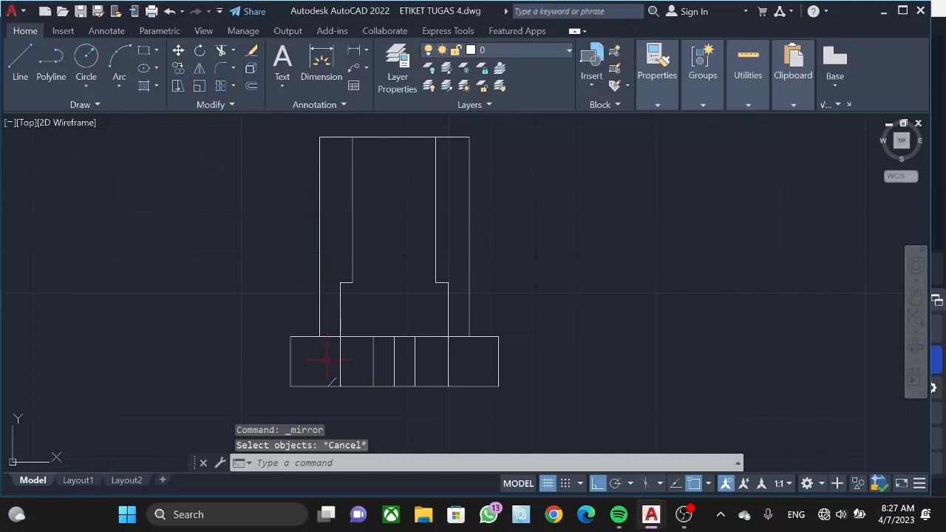
right_click(332, 379)
key(Escape)
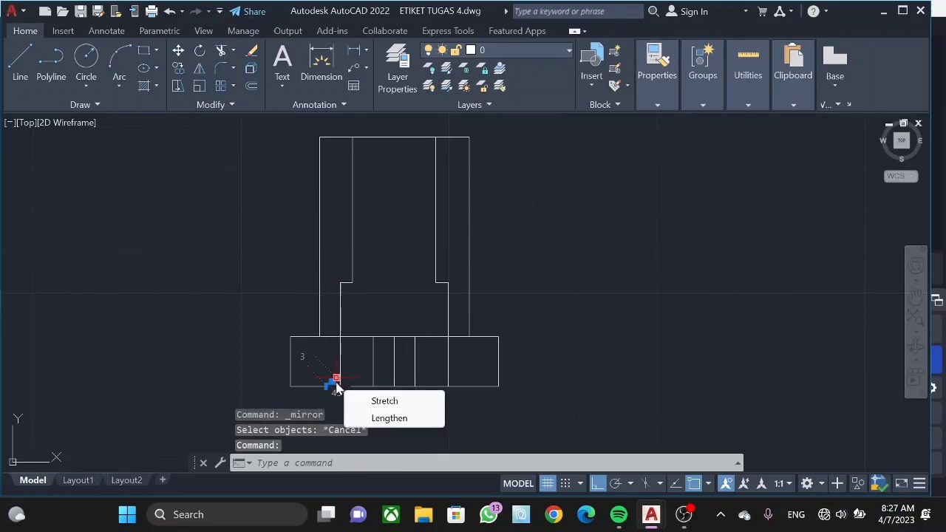
click(332, 380)
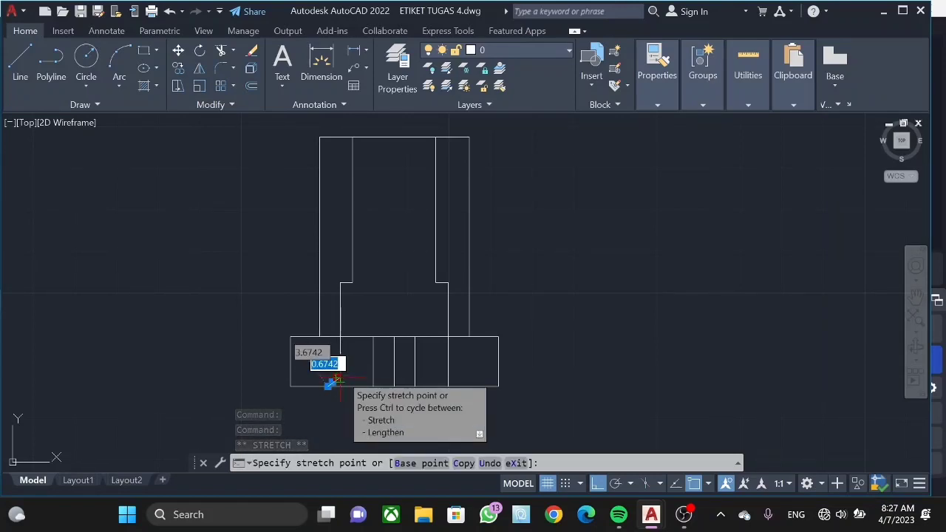
key(Escape)
text(mi)
key(Return)
click(394, 385)
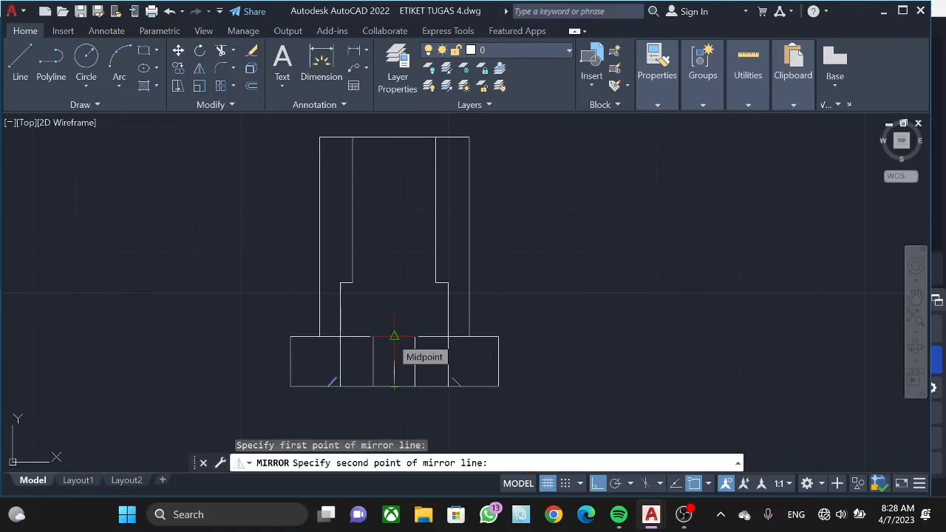
click(393, 336)
click(434, 393)
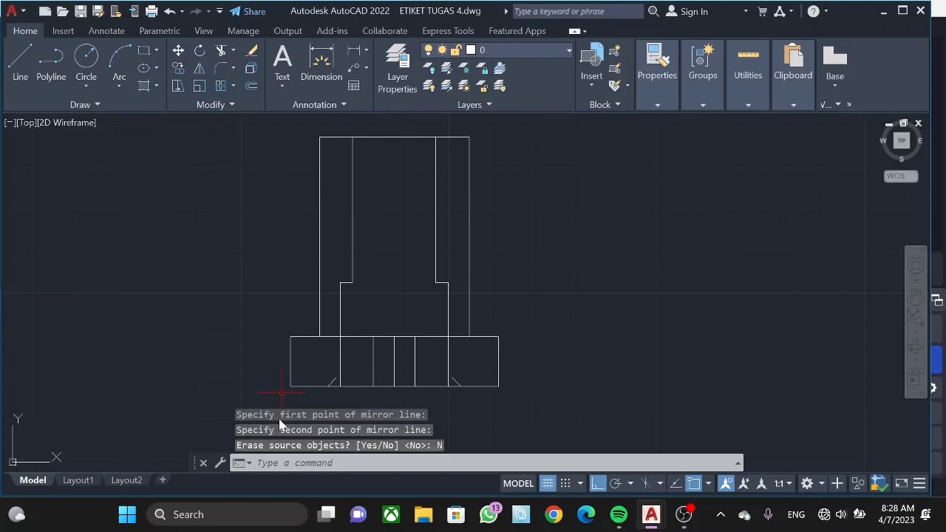
key(Escape)
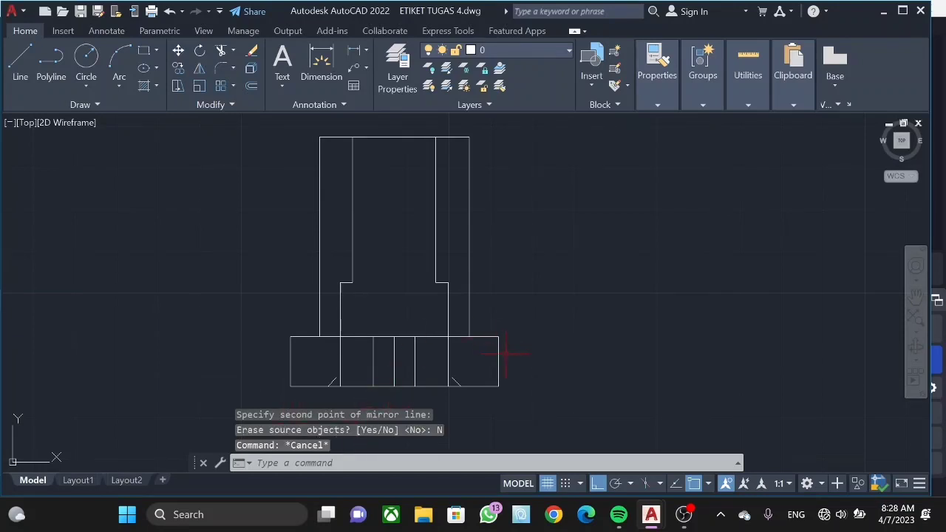
- Reposition the endpoints of the left and right chamfer lines
click(334, 382)
click(330, 382)
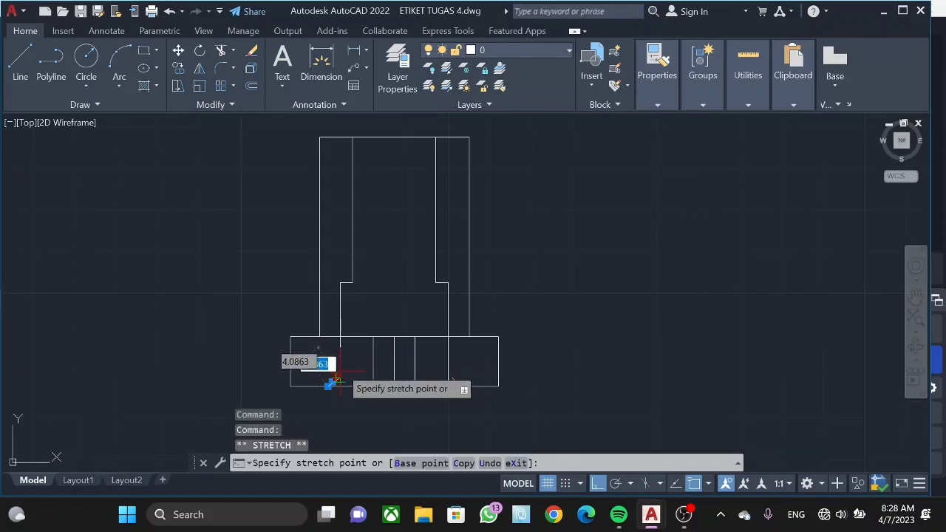
click(339, 372)
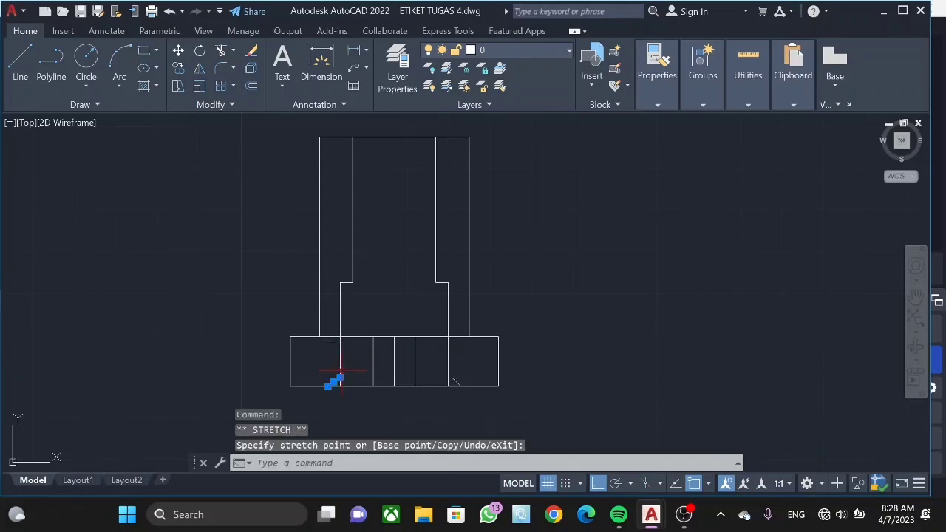
click(455, 381)
click(453, 382)
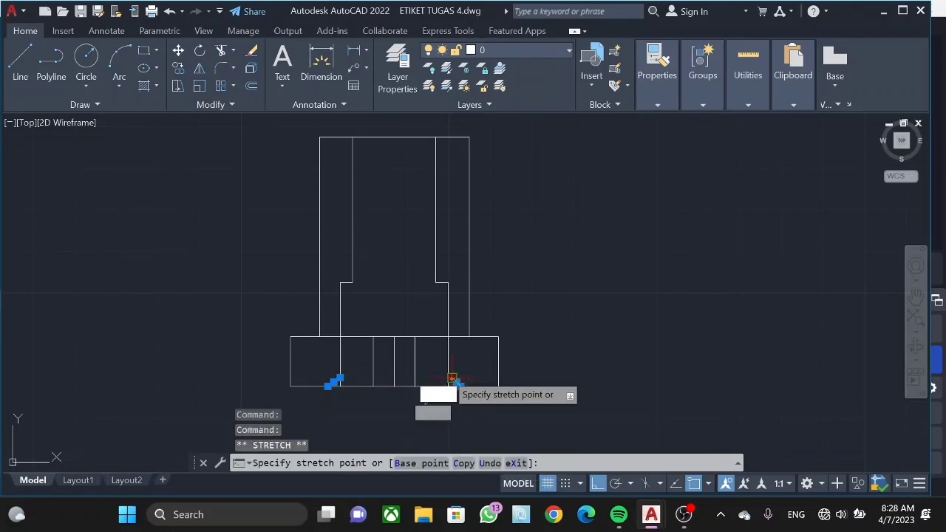
click(446, 374)
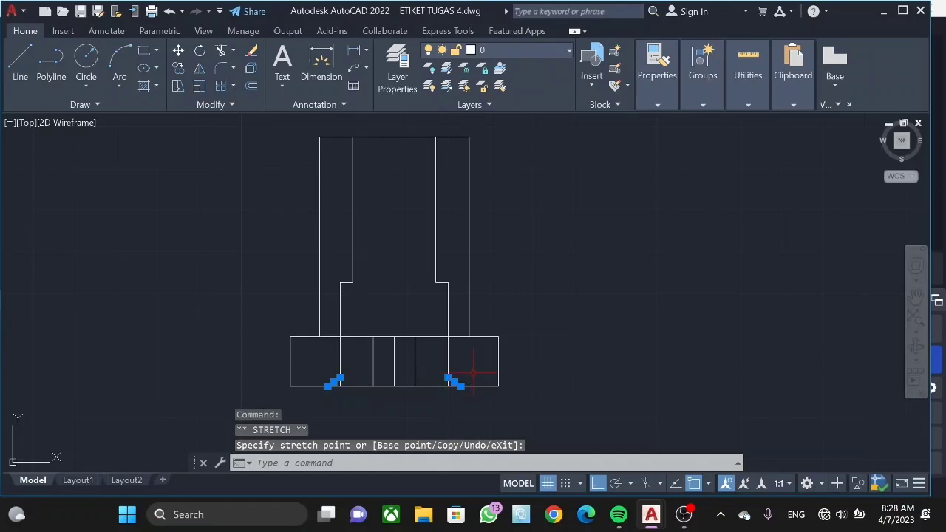
key(Escape)
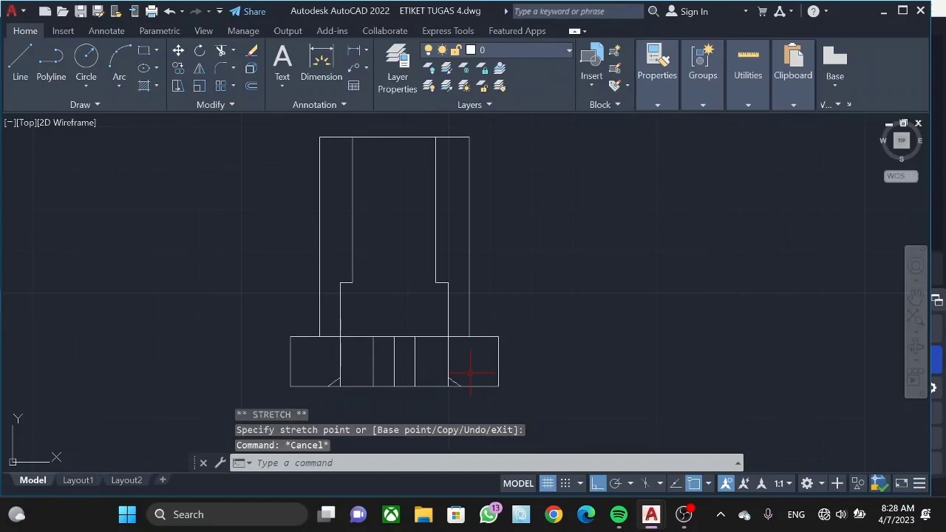
text(l)
key(Return)
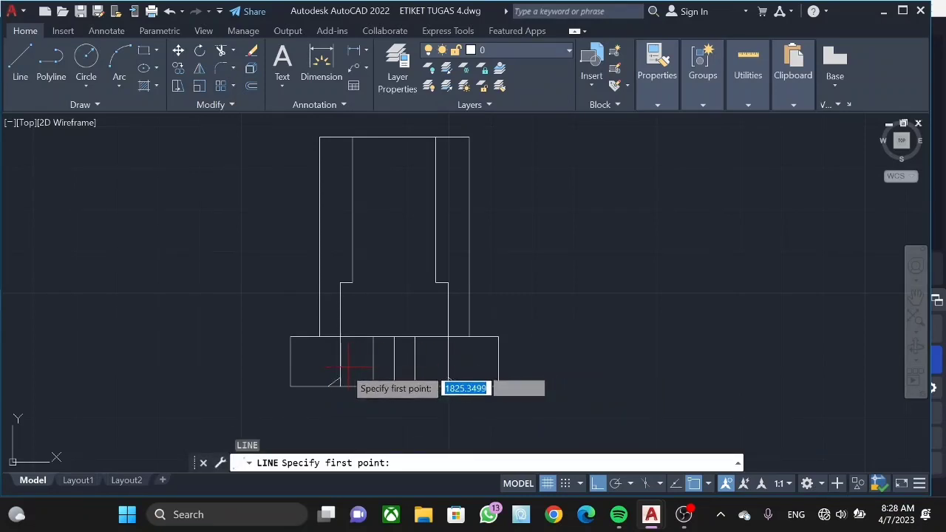
- Draw a horizontal line joining the tops of the two chamfer lines
click(340, 379)
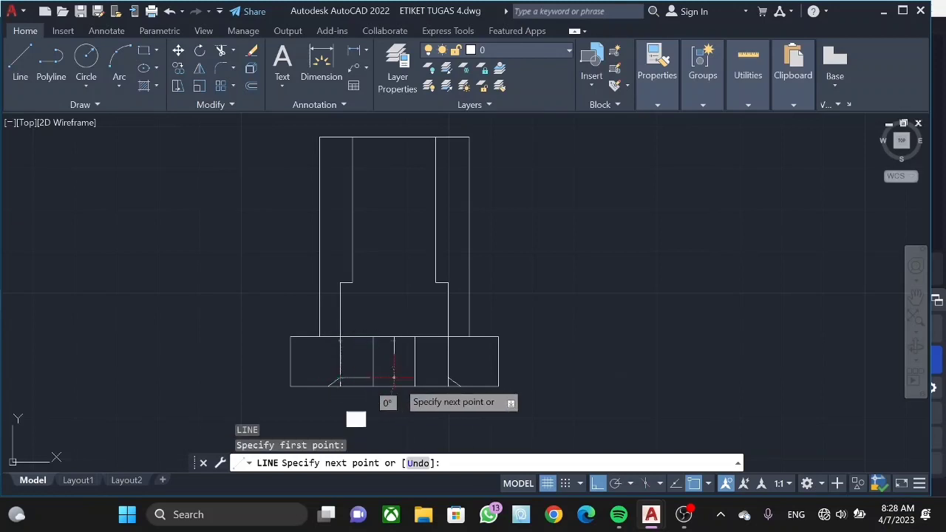
click(448, 378)
key(Escape)
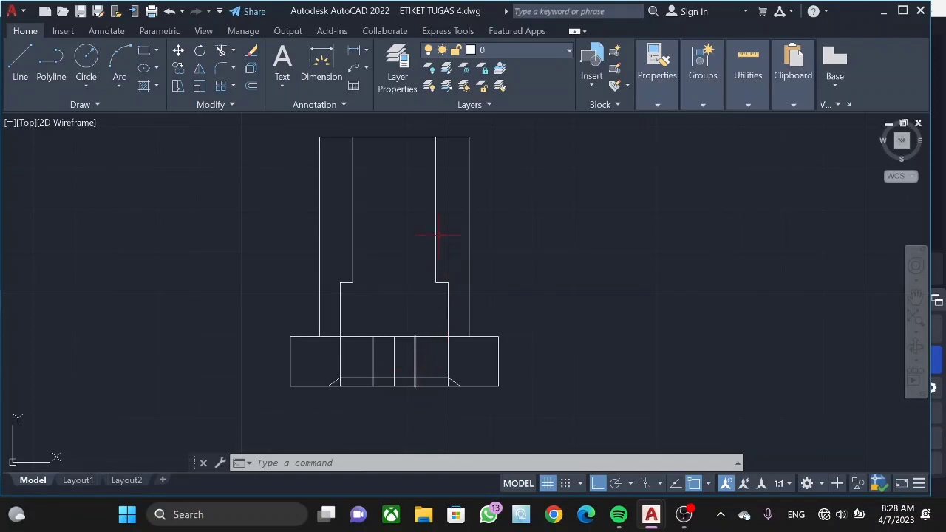
- Pan the view down to leave empty space above the drawing
click(917, 297)
drag(333, 203, 333, 398)
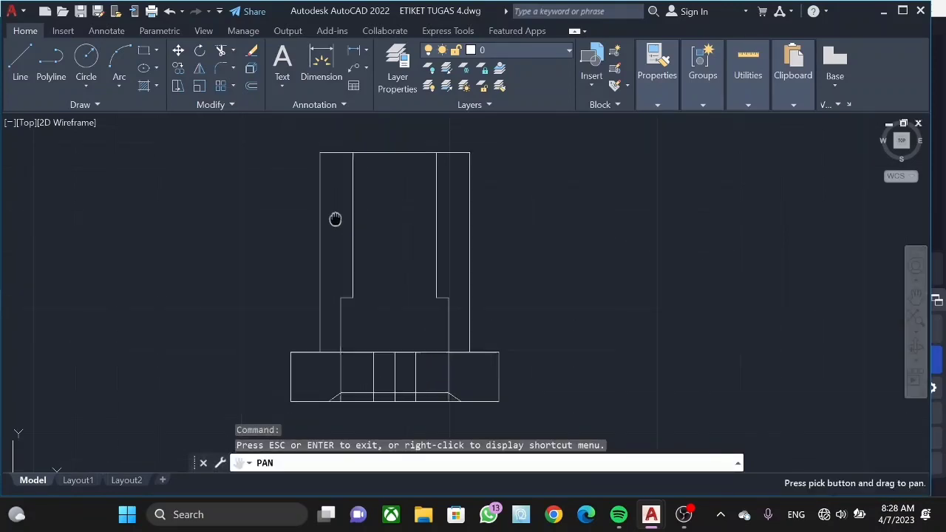
key(Escape)
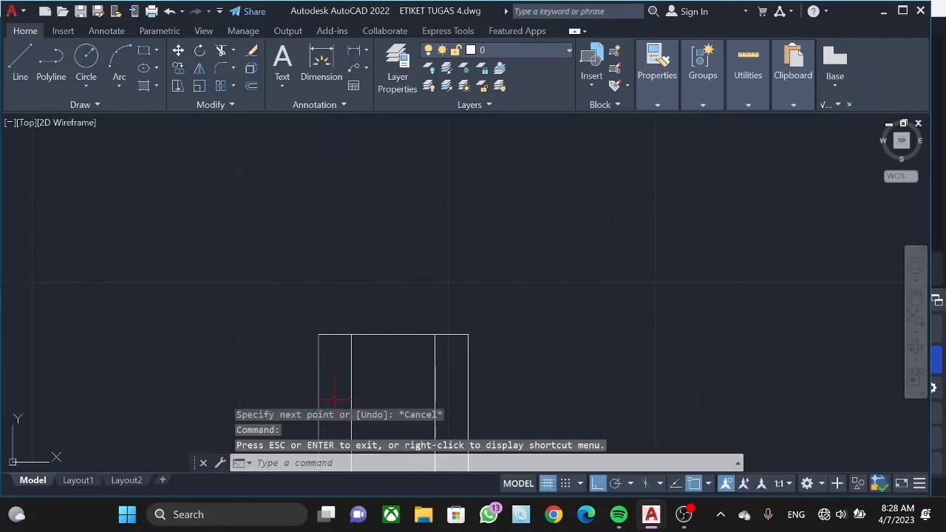
middle_drag(333, 399, 229, 350)
text(l)
key(Return)
- Draw the 76 × 10 upper flange from the top-edge midpoint: 38 right, 10 up, 76 left, 10 down
click(287, 284)
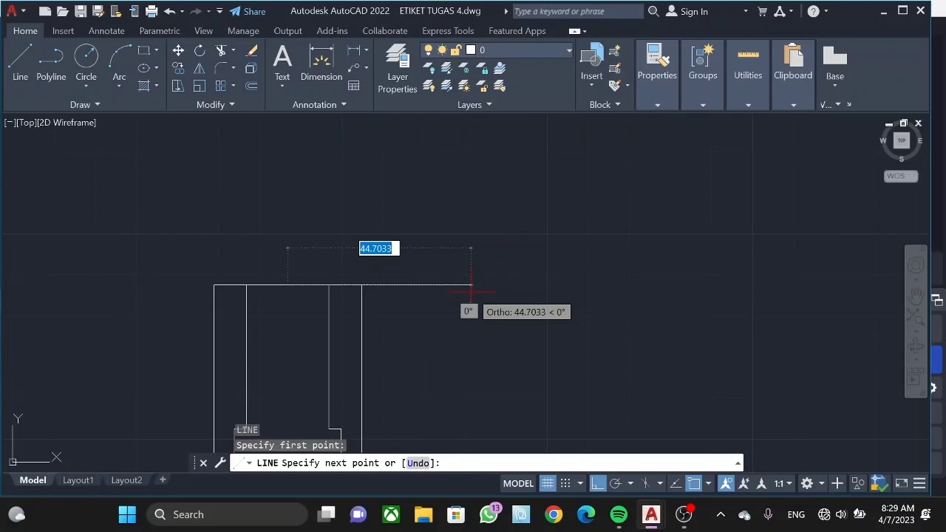
text(38)
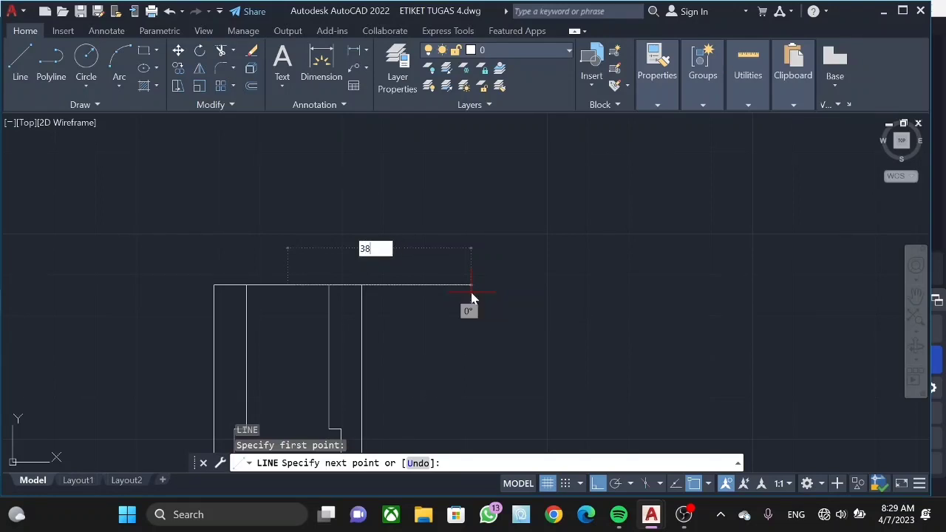
key(Return)
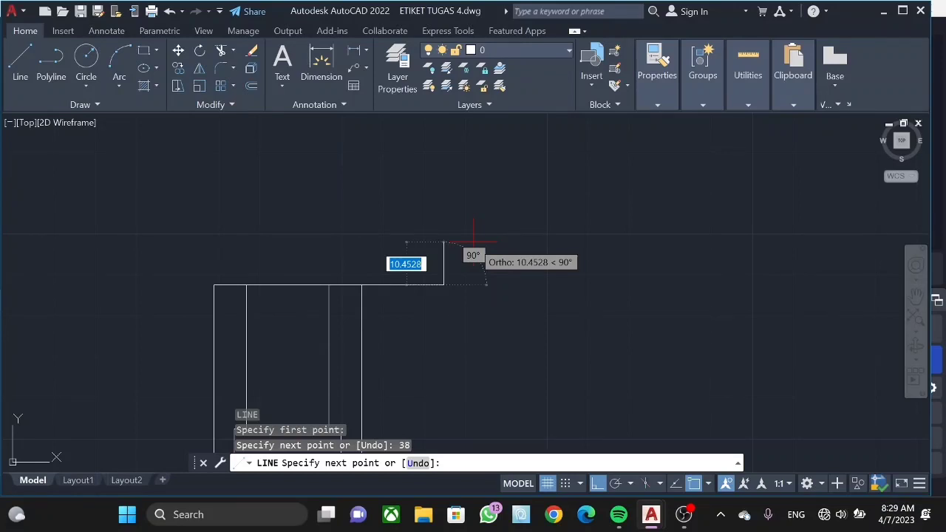
text(10)
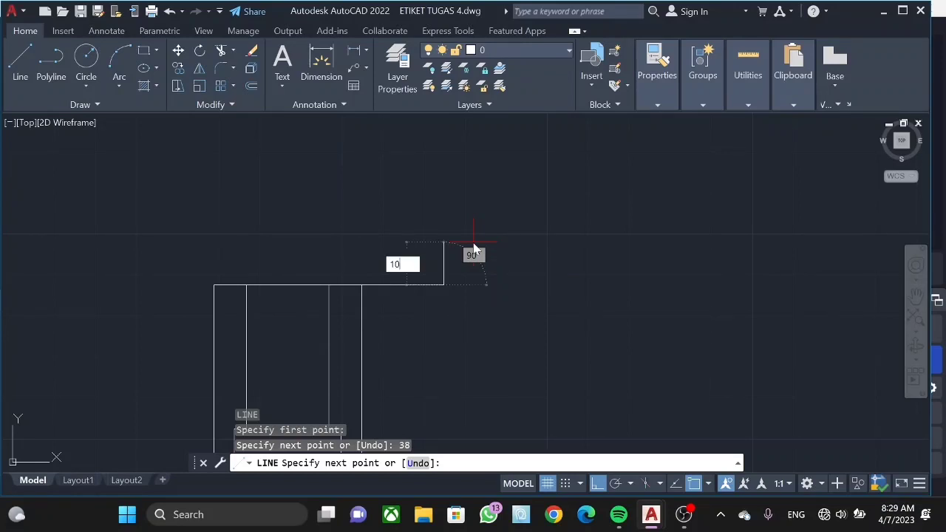
key(Return)
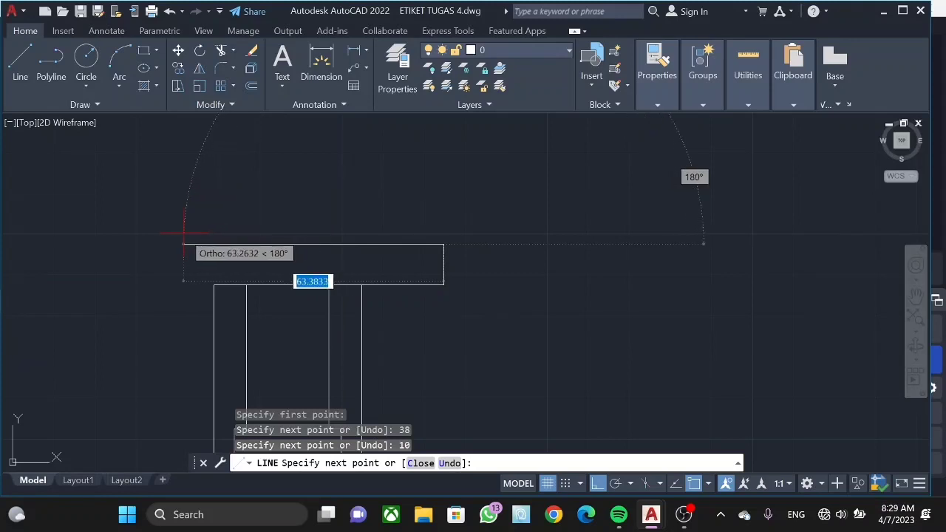
text(76)
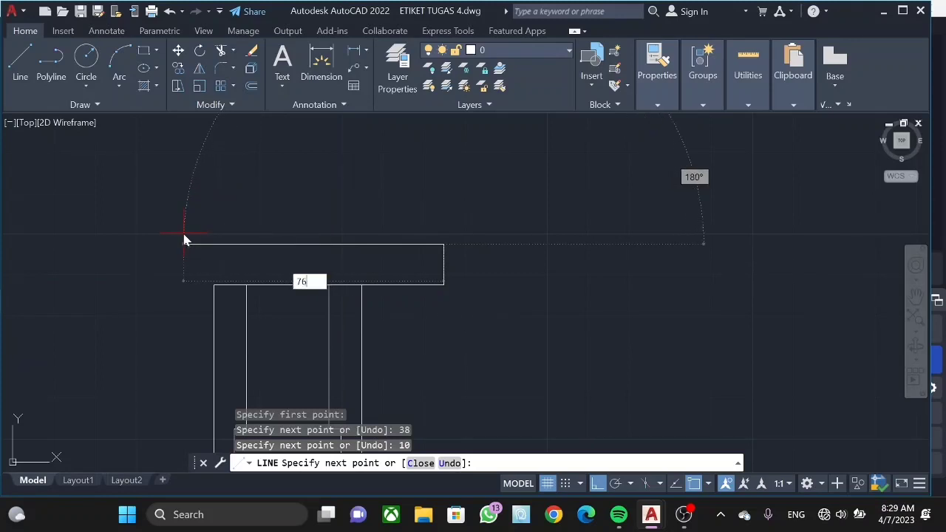
key(Return)
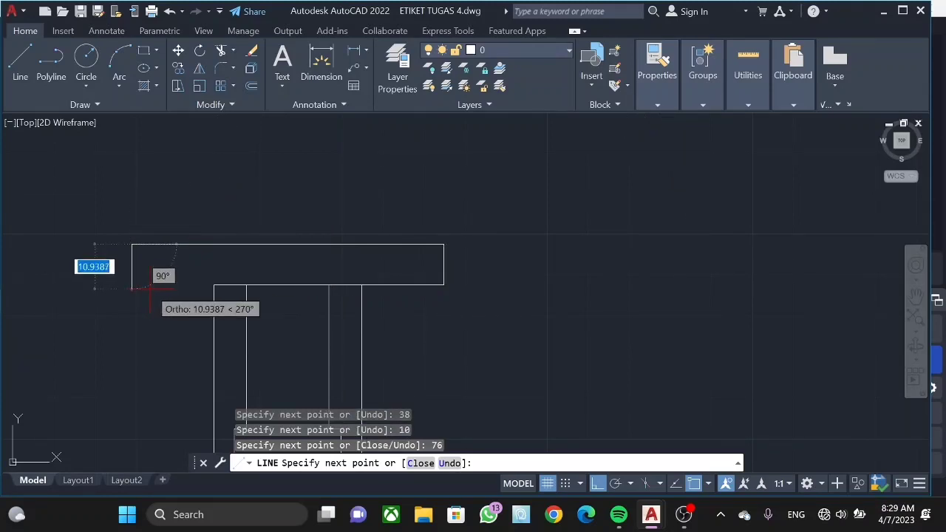
text(10)
key(Return)
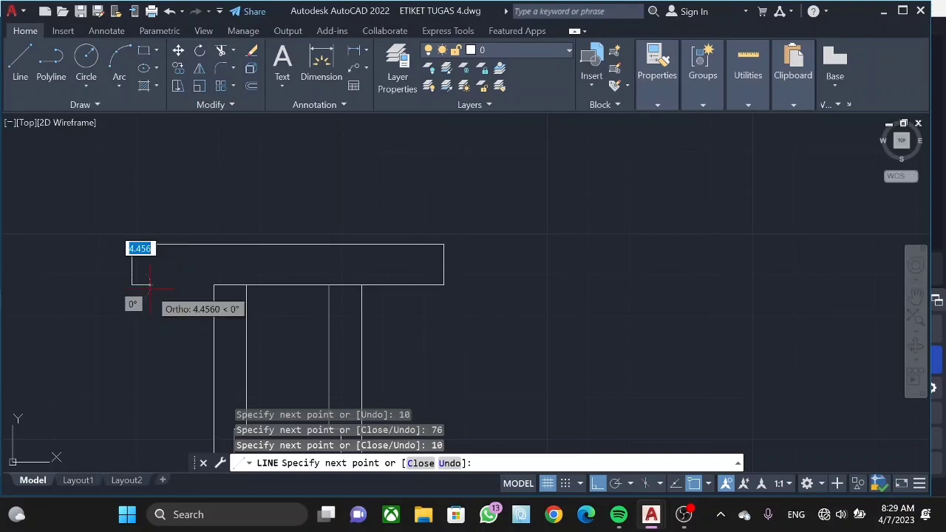
click(214, 284)
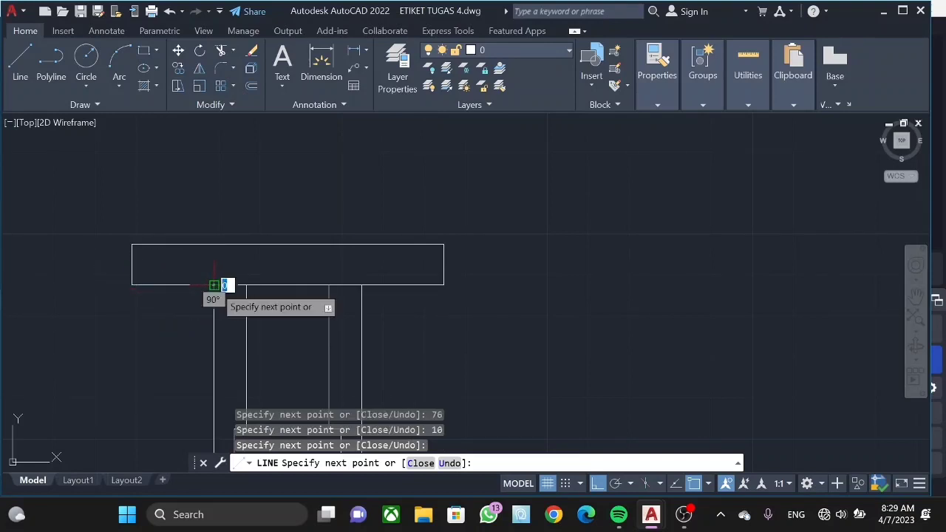
key(Escape)
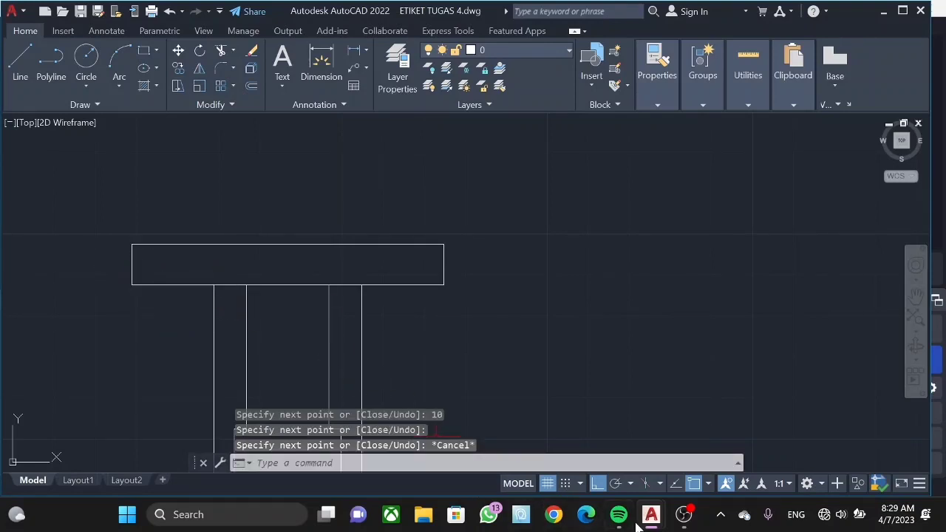
- Draw two vertical lines across the top flange, 5 units either side of its centre (10 apart)
click(915, 299)
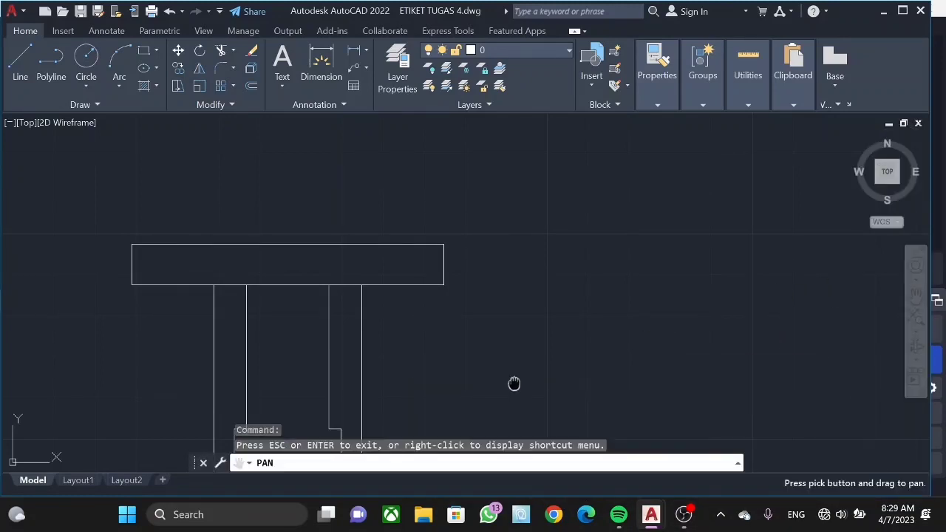
drag(513, 382, 522, 352)
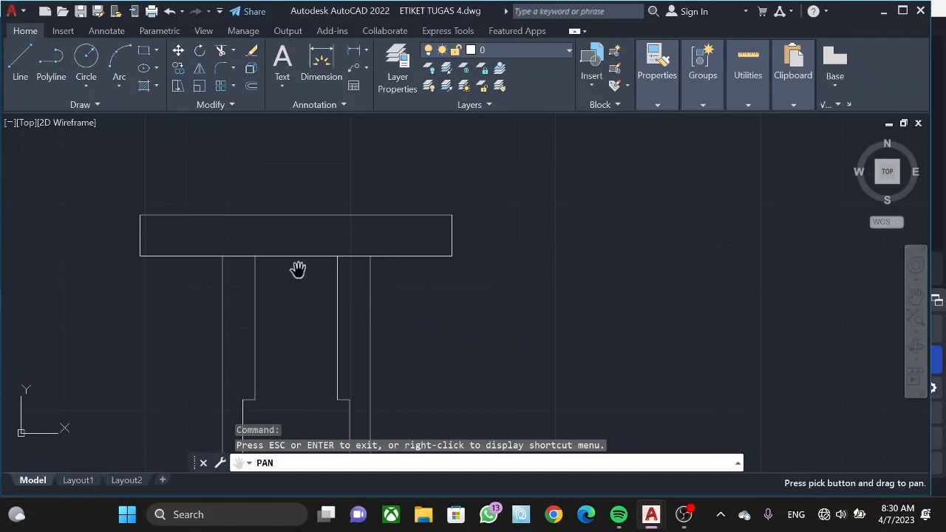
key(Escape)
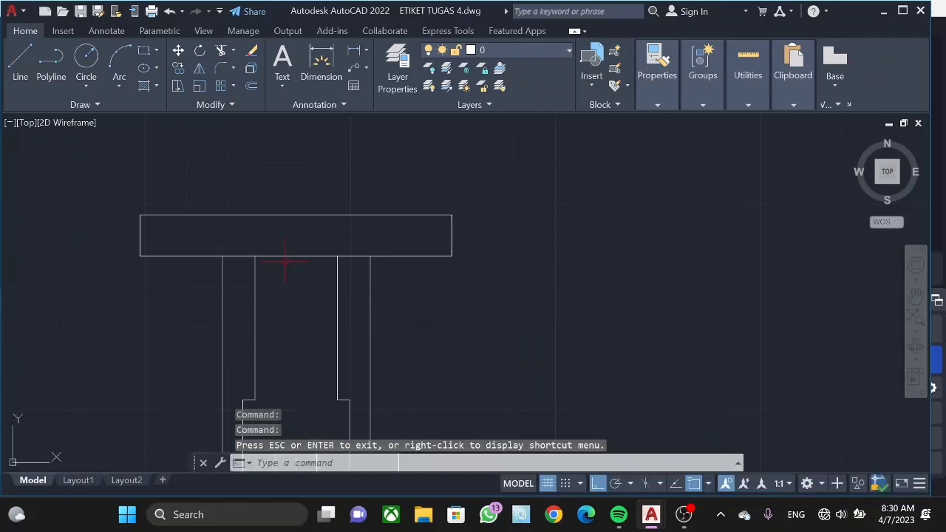
key(l)
key(Return)
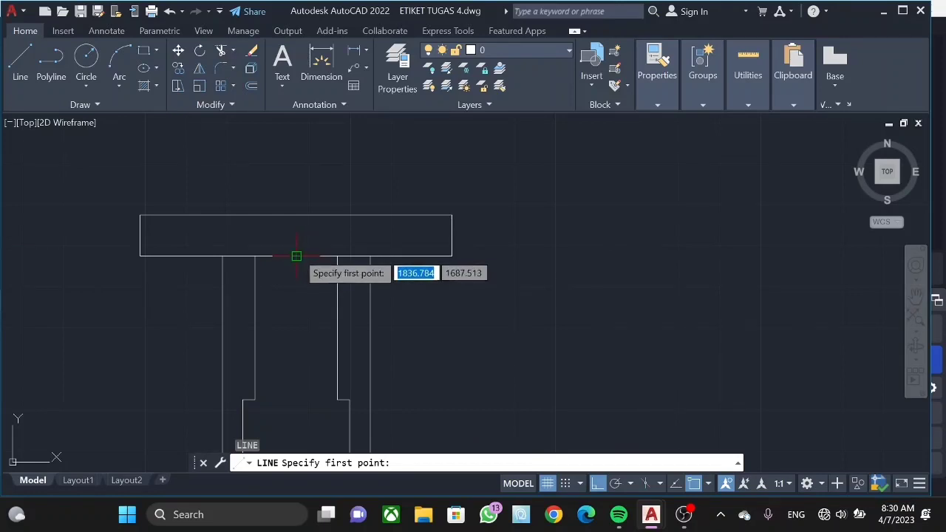
click(296, 215)
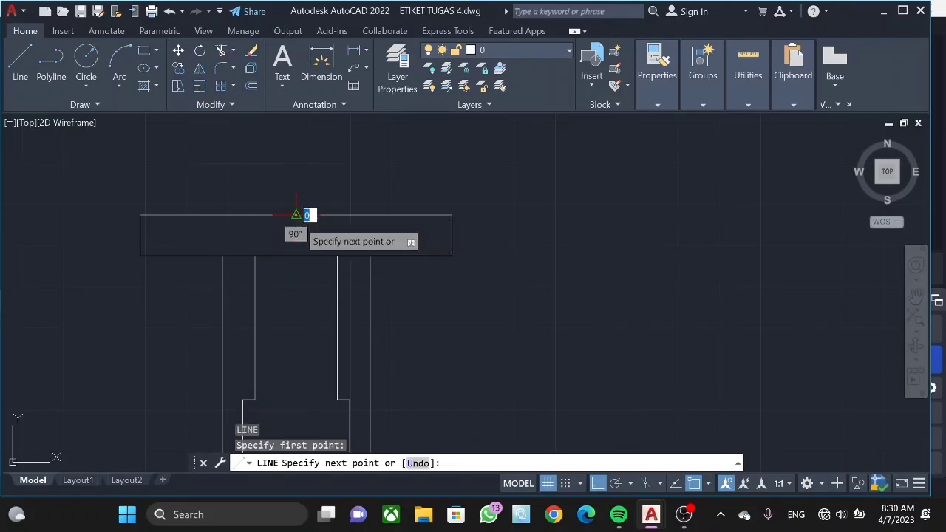
text(5)
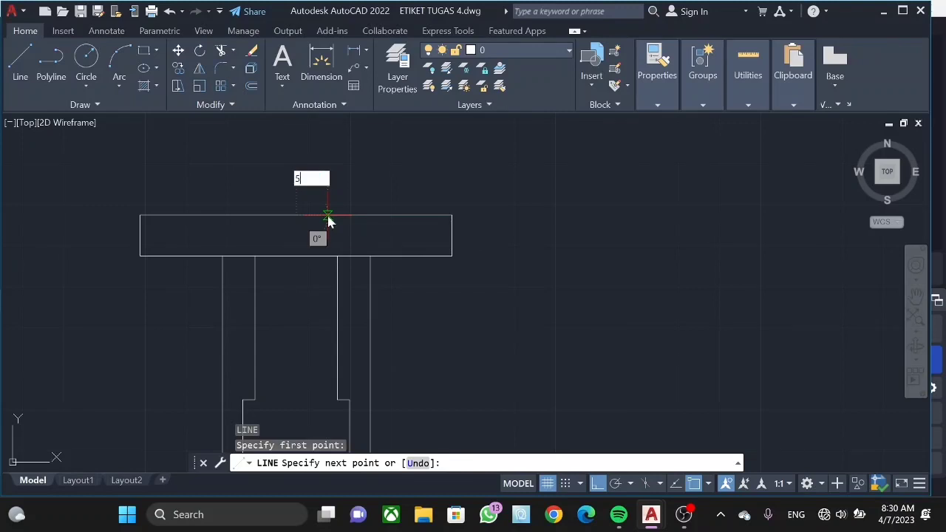
key(Return)
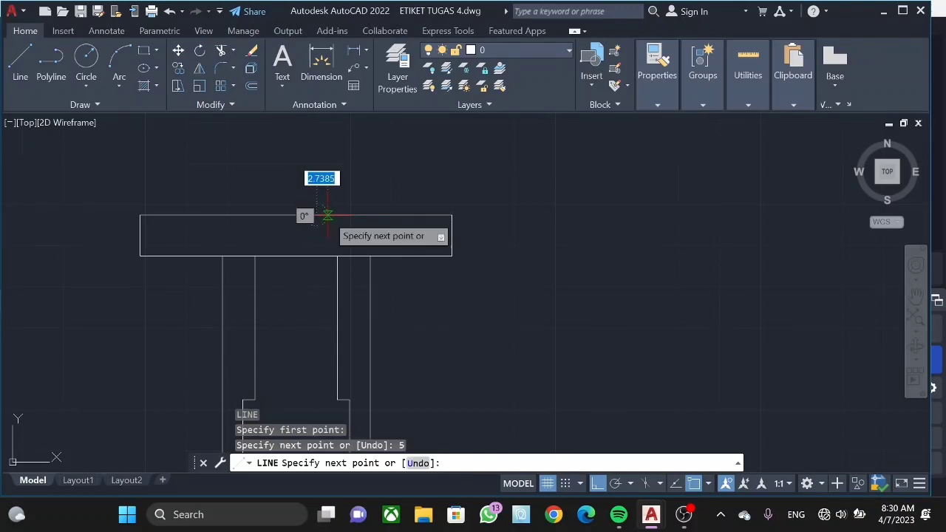
click(316, 256)
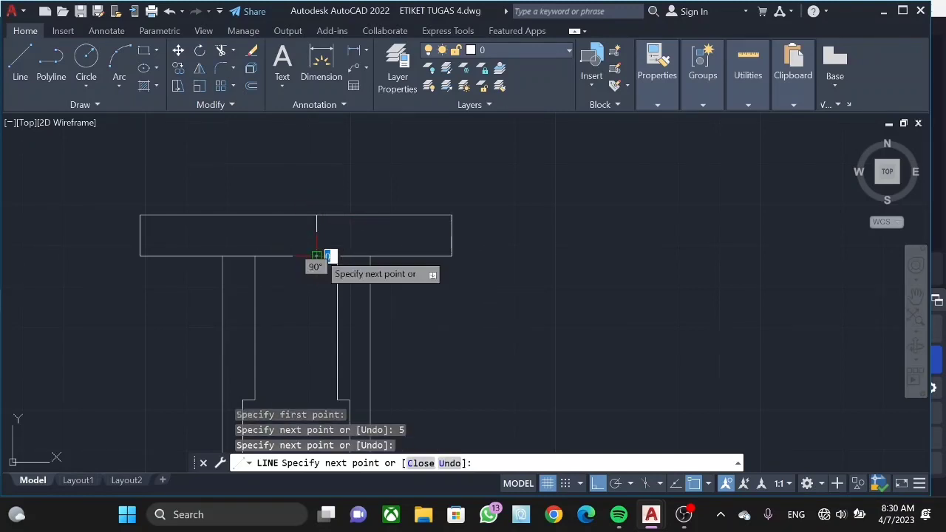
text(10)
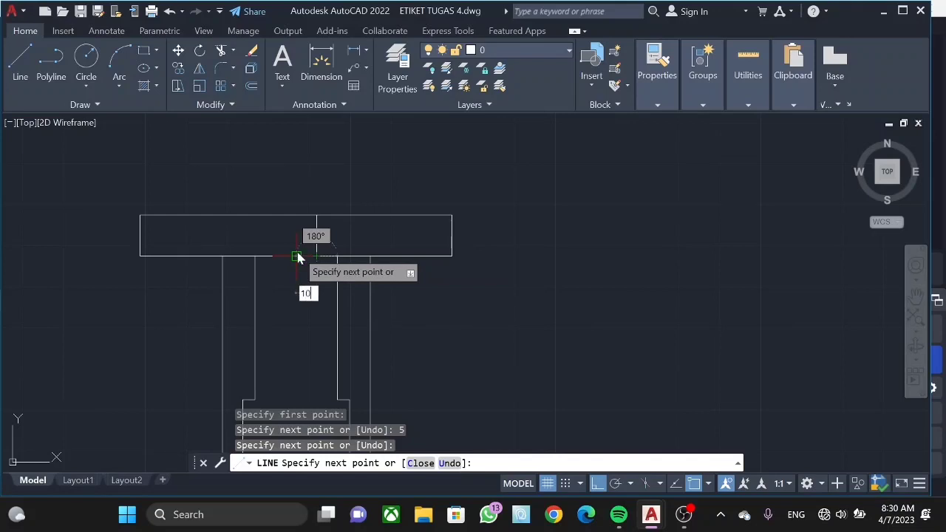
key(Return)
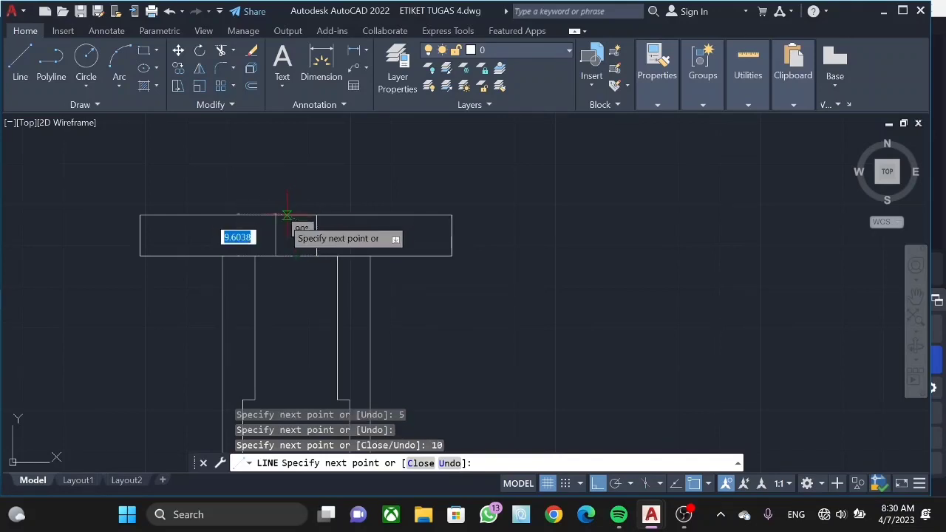
click(275, 215)
key(Escape)
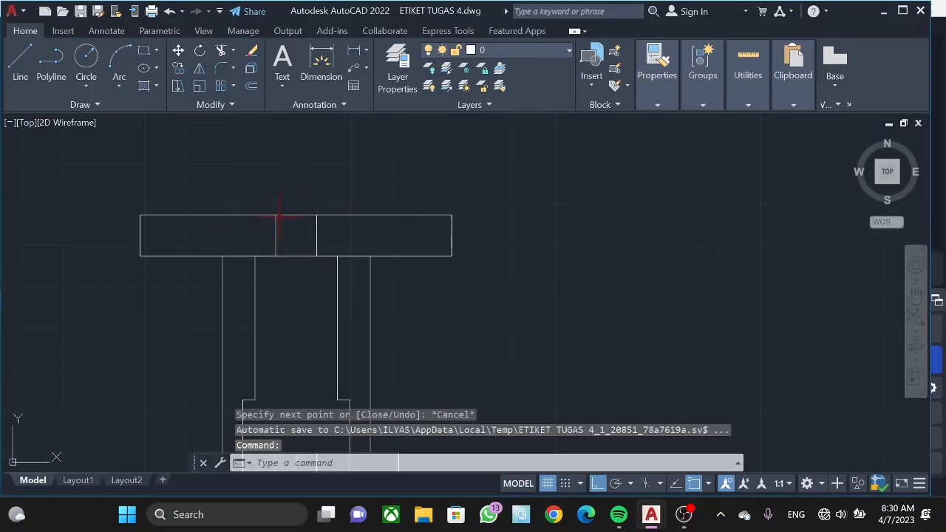
- Stretch the right and left inner bore lines' top endpoints up to the flange's top edge
scroll(279, 216, down, 2)
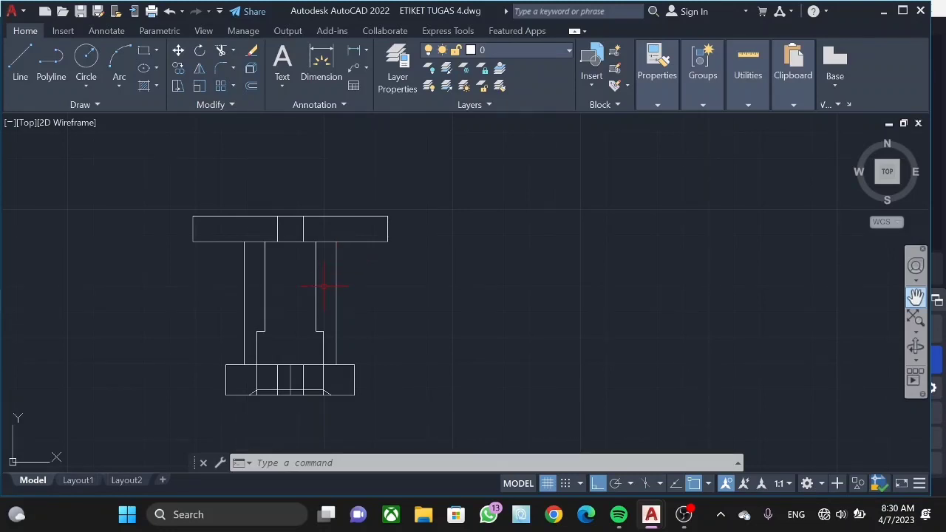
text(l)
key(Escape)
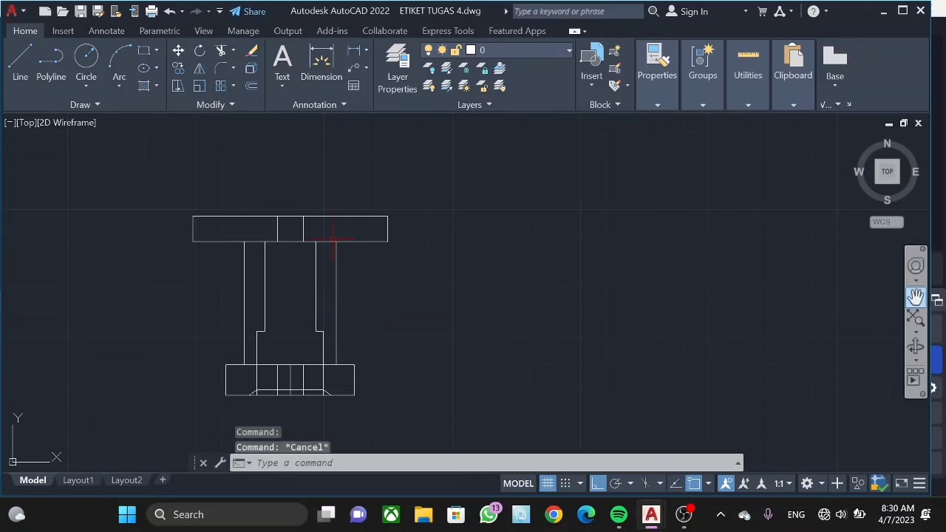
click(316, 244)
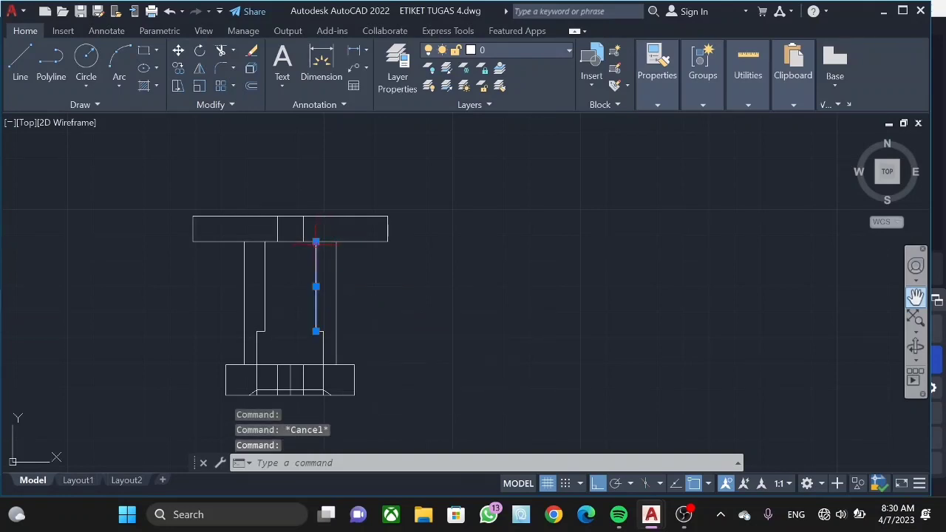
click(315, 242)
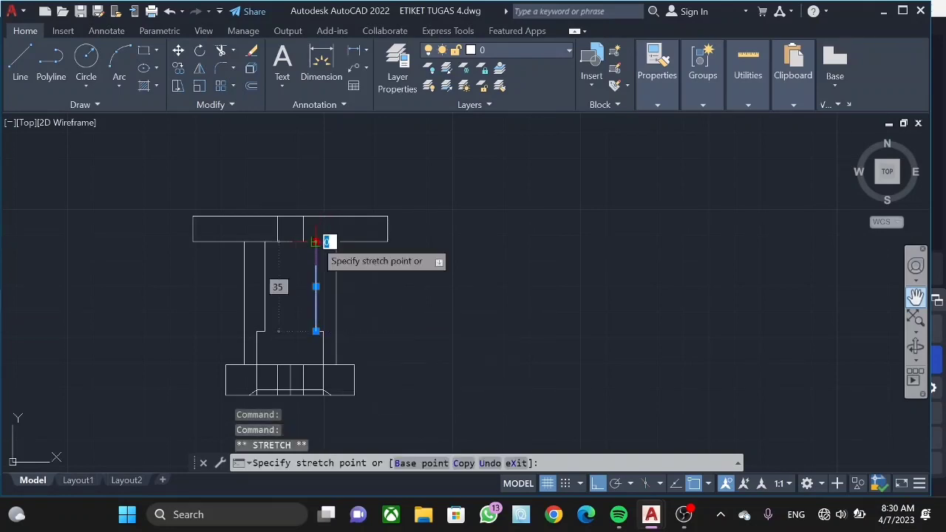
click(315, 217)
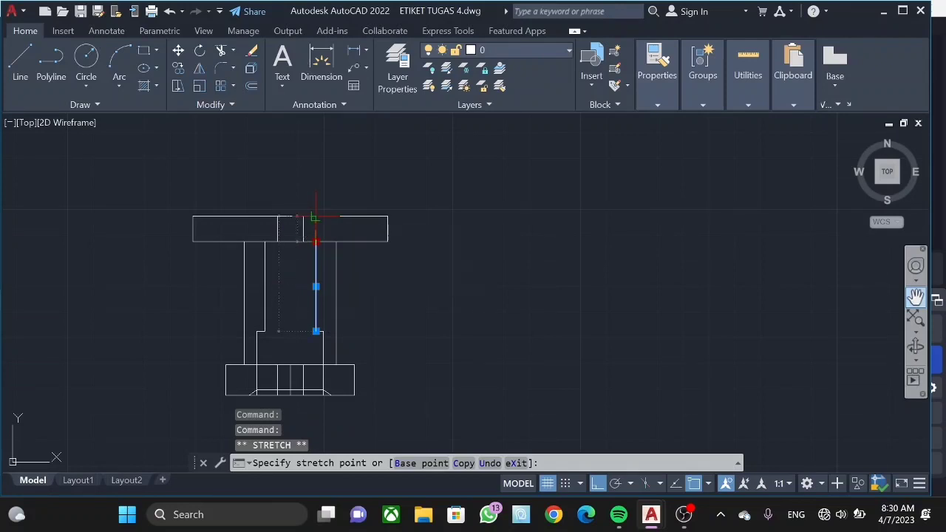
click(264, 248)
click(264, 241)
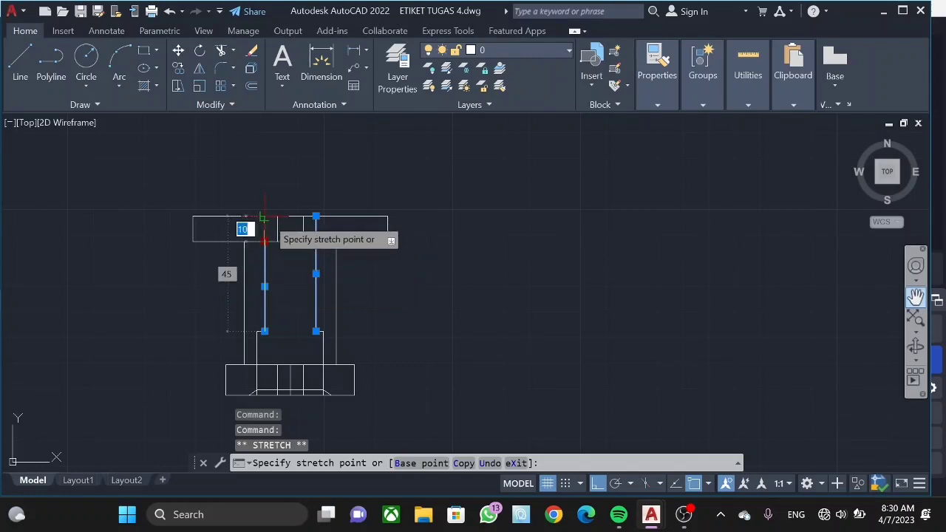
click(266, 216)
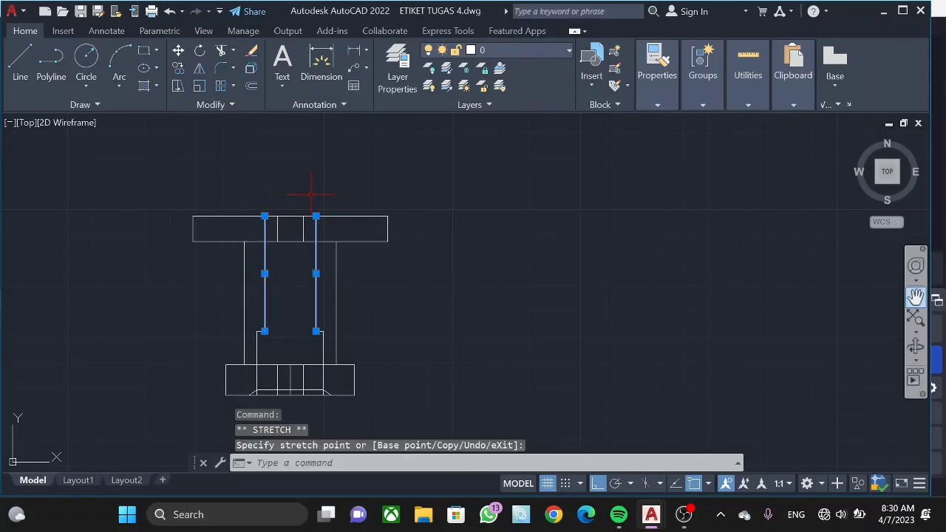
key(Escape)
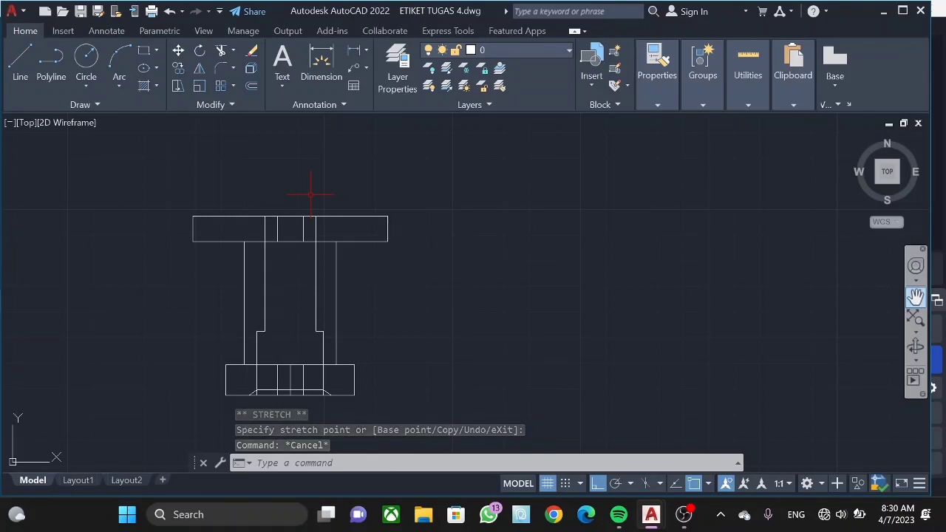
text(LINE Specify first point:)
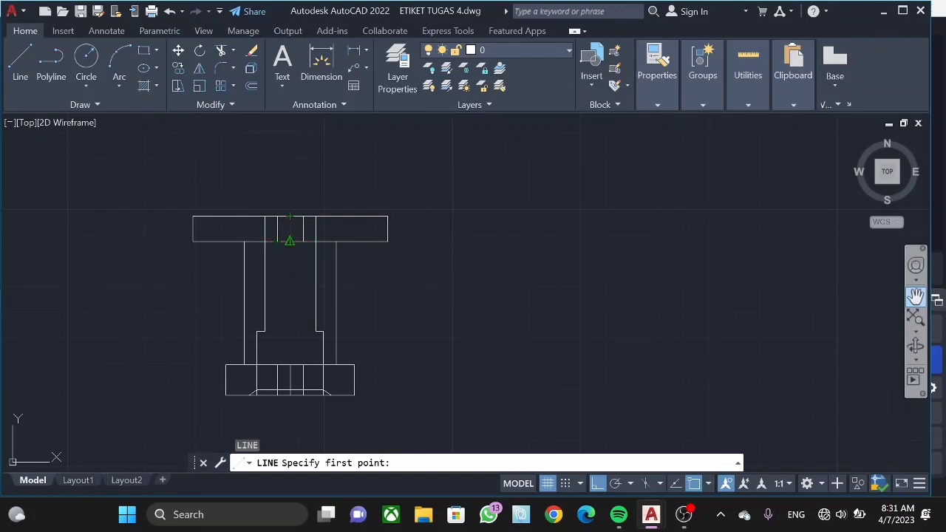
- Draw vertical lines across the top flange at 29 units right and left of centre
click(290, 241)
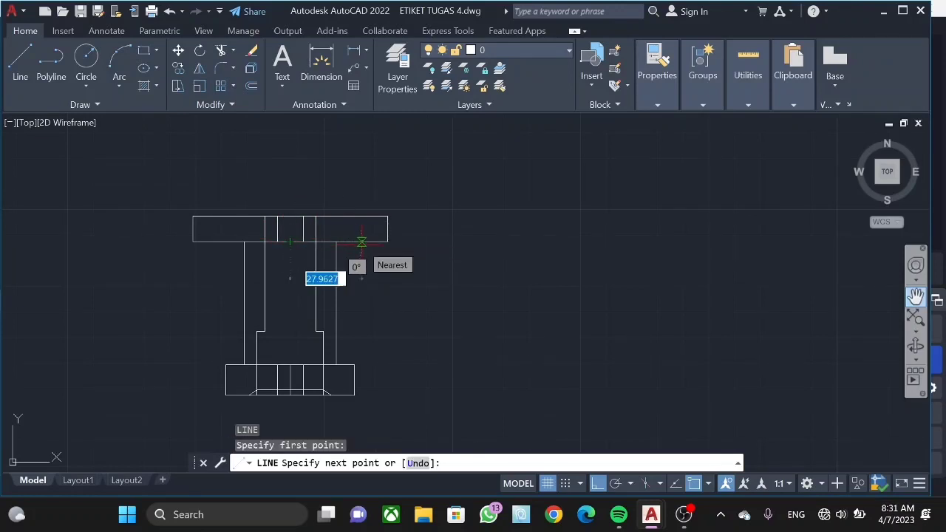
text(29)
key(Return)
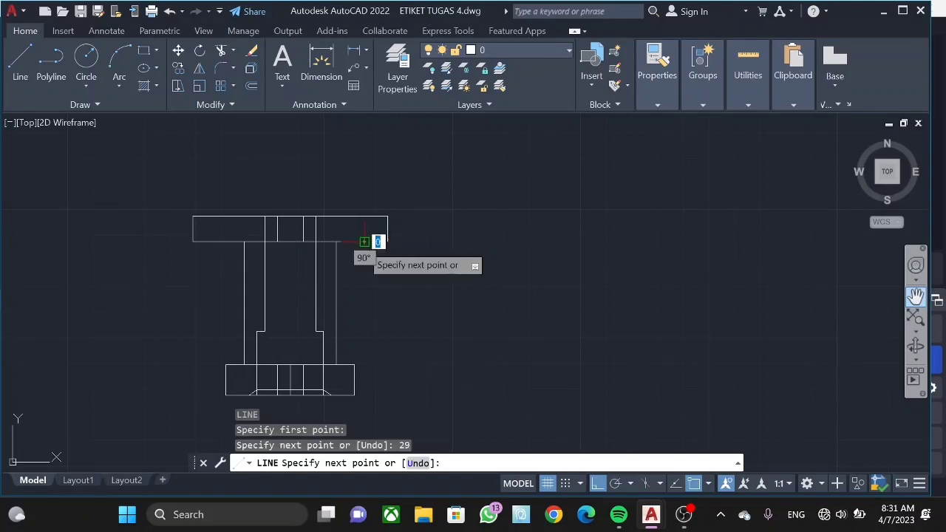
click(364, 218)
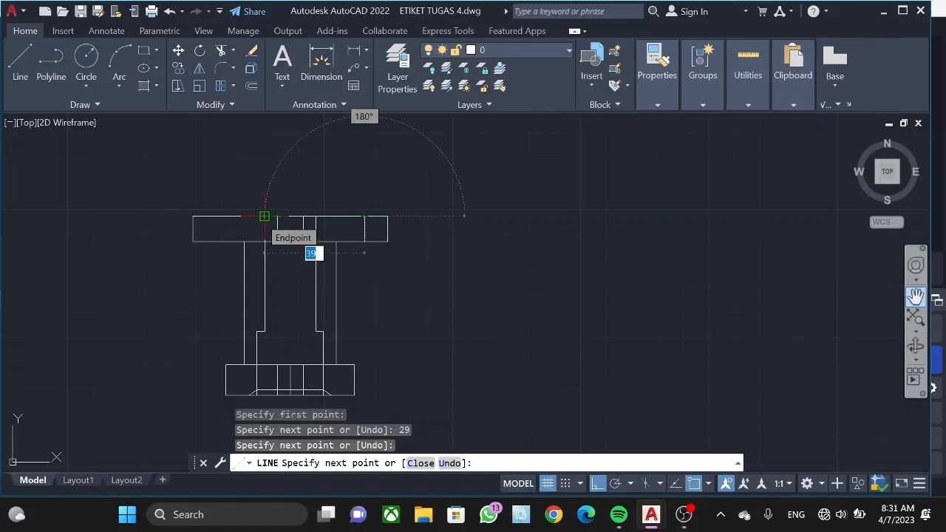
text(58)
key(Return)
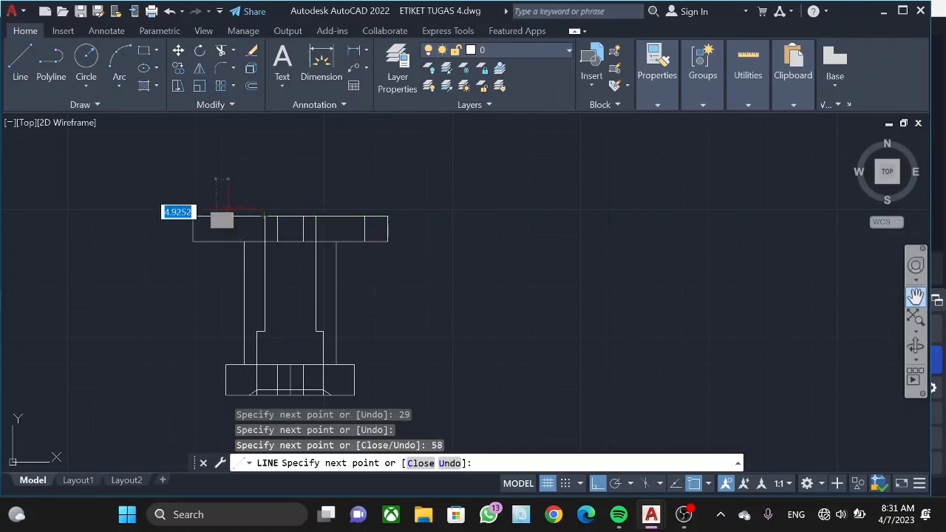
click(214, 246)
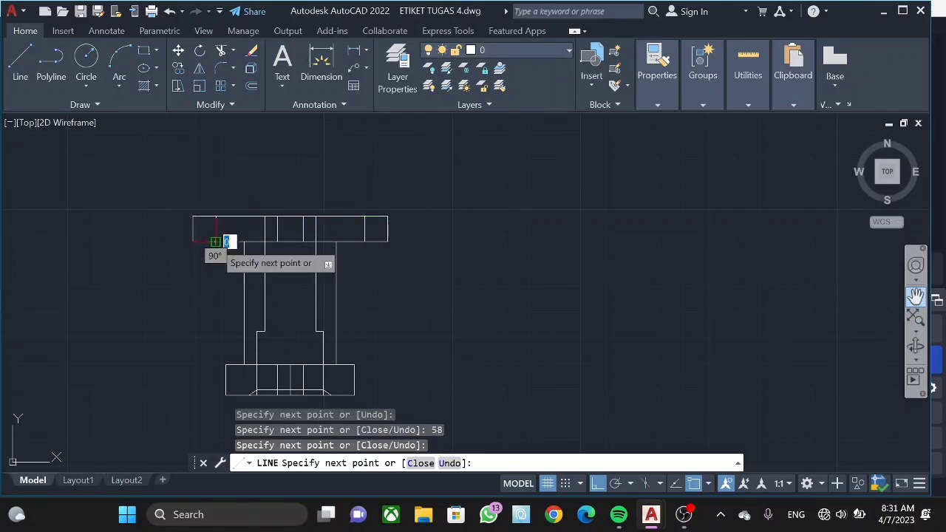
key(Escape)
text(l)
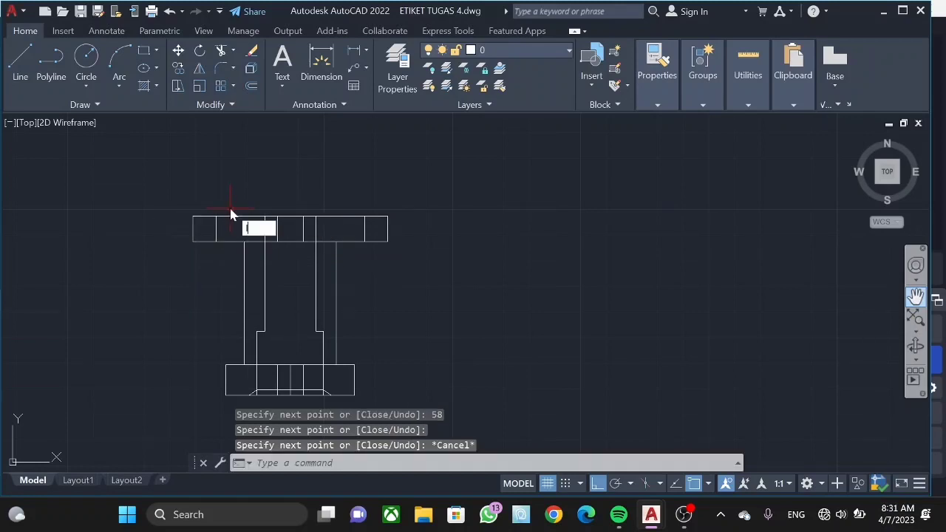
key(Return)
- Draw a vertical centre line from the inner step corner straight up to the top flange edge
click(336, 364)
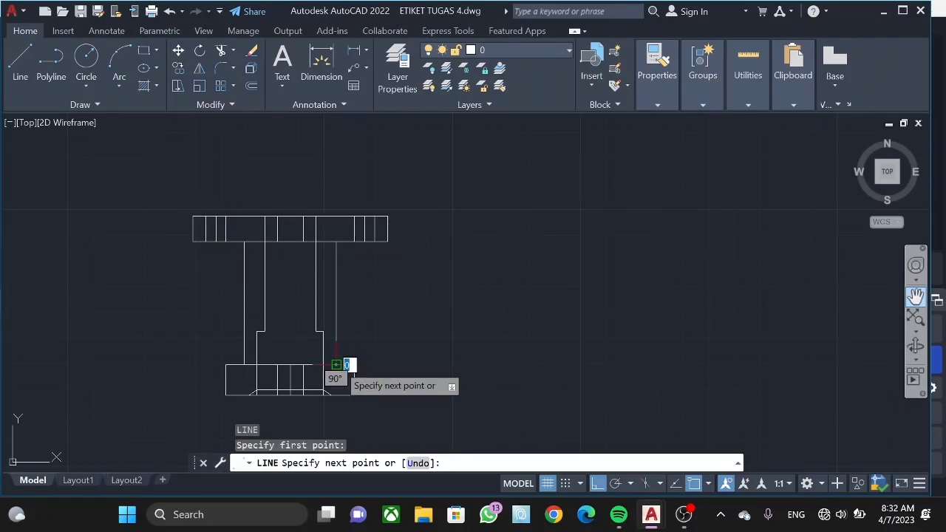
text(30)
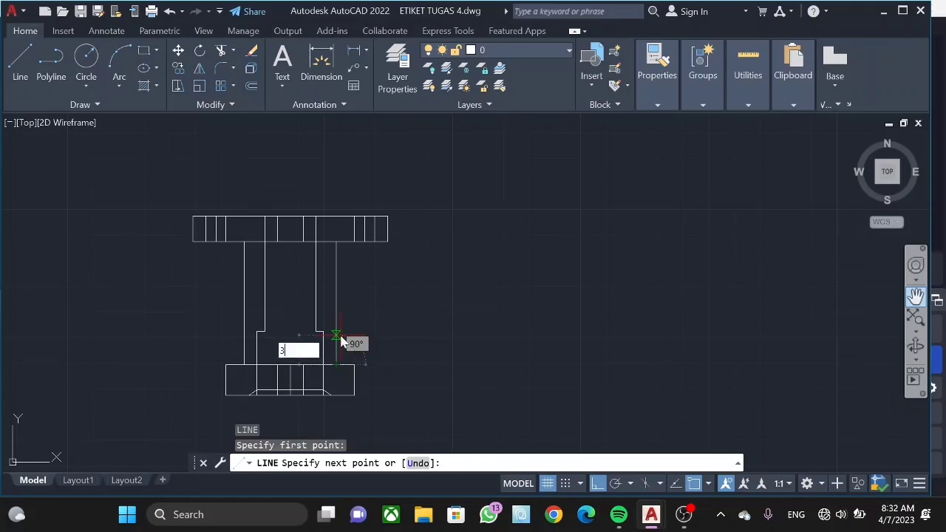
key(Return)
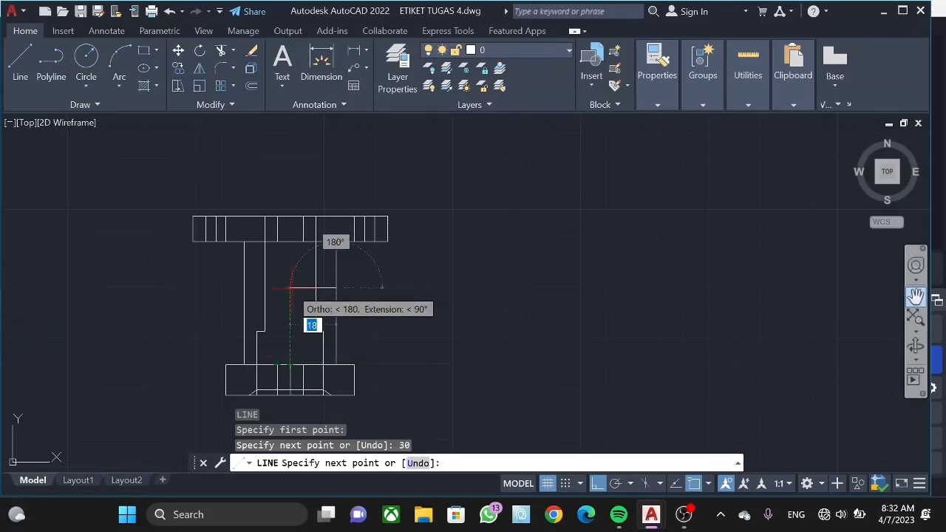
click(291, 286)
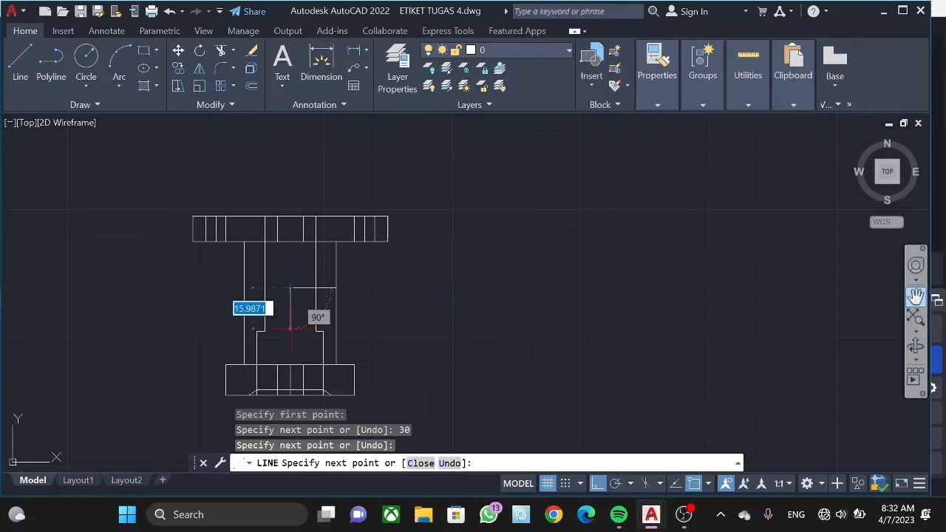
click(291, 365)
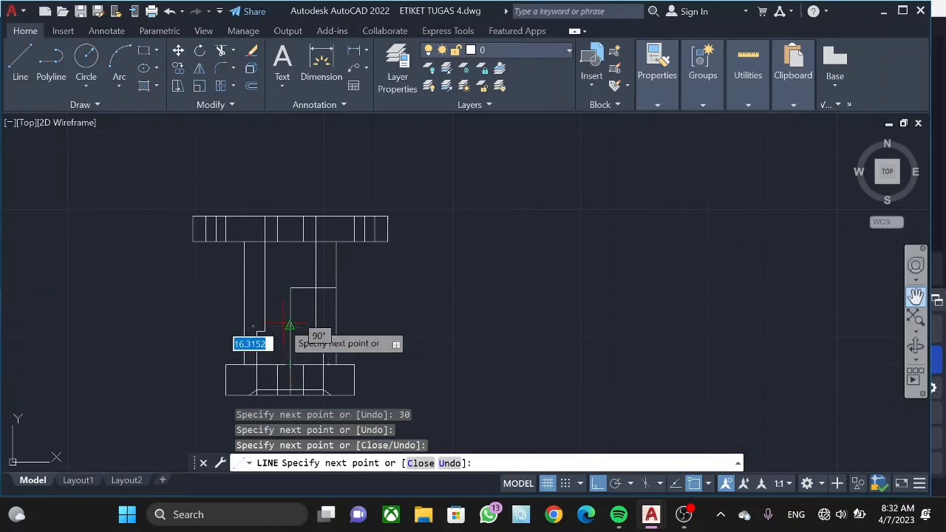
key(Escape)
key(Return)
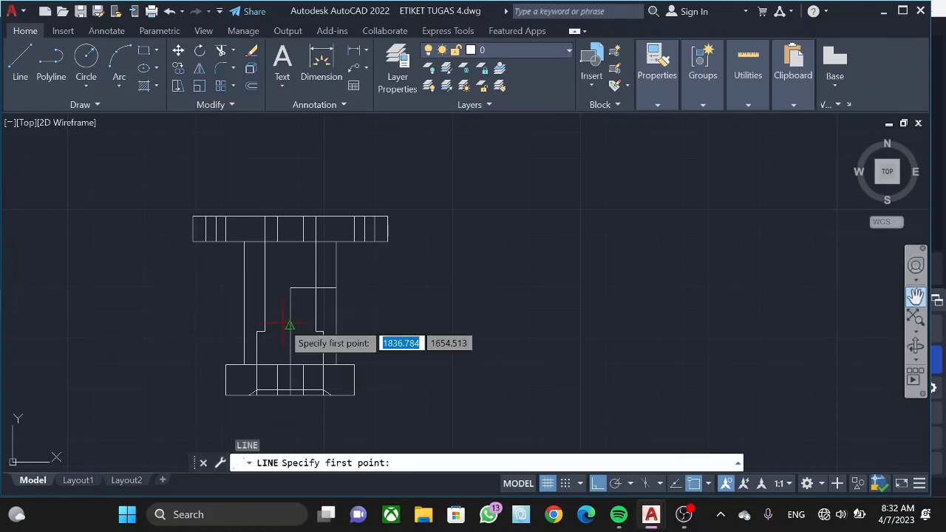
click(291, 287)
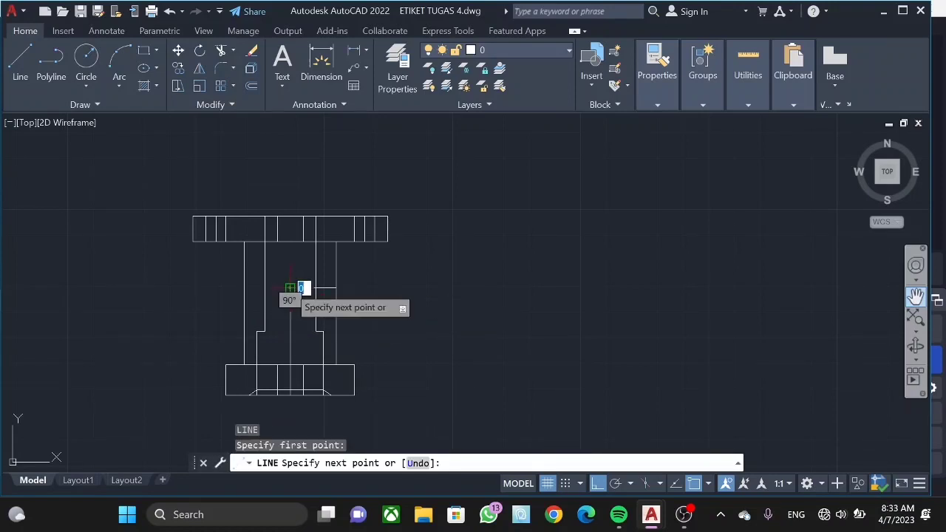
click(290, 215)
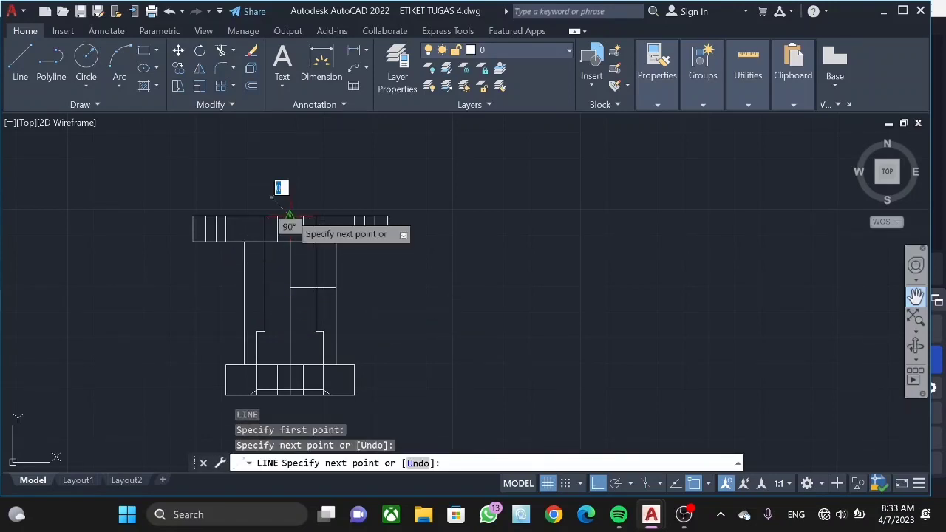
key(Escape)
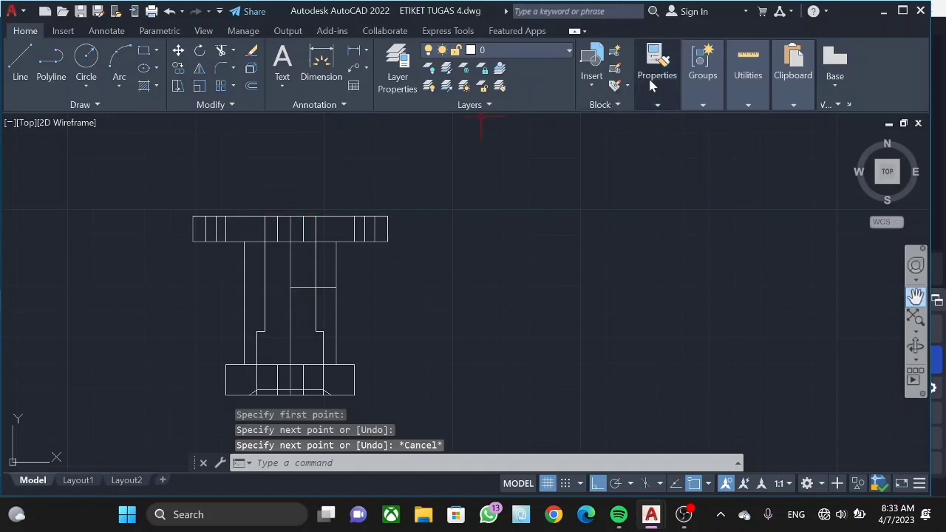
- Load ACAD_ISO04W100 through Properties' linetype list, Other..., and the Linetype Manager
click(654, 78)
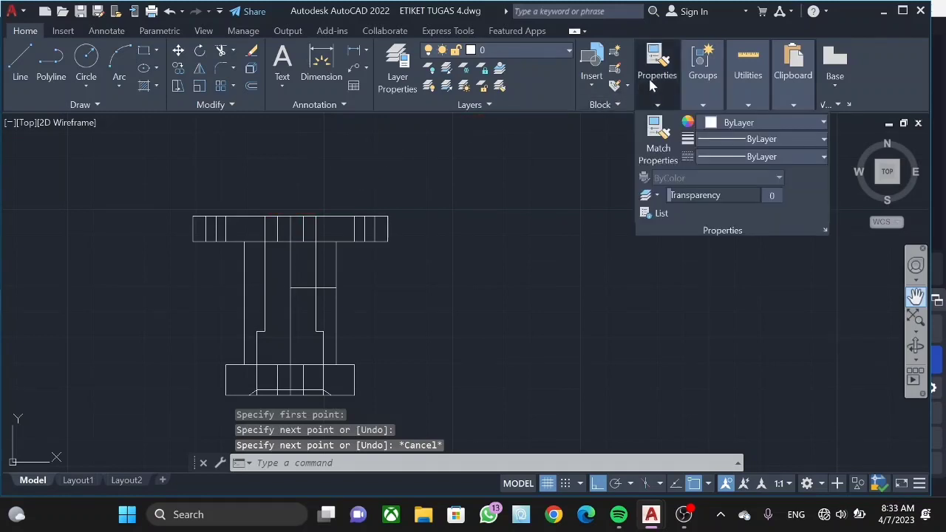
click(764, 140)
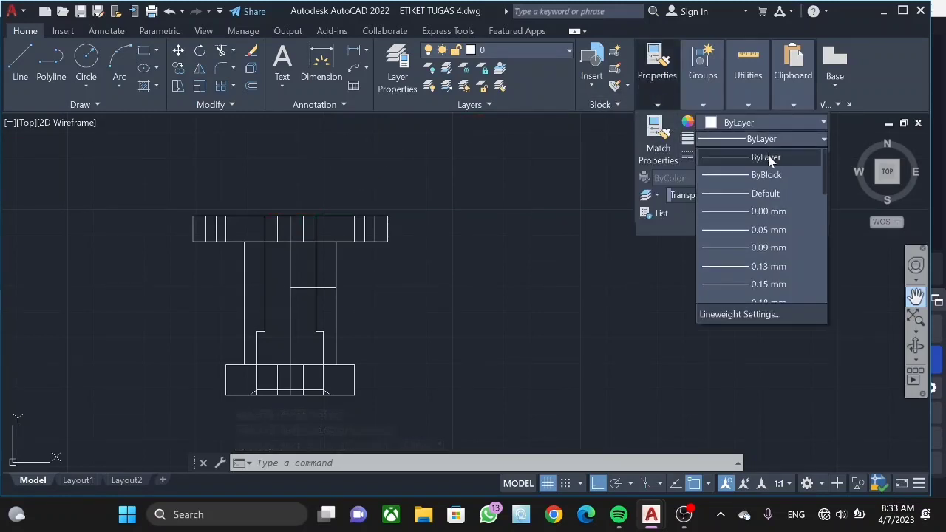
click(769, 156)
click(774, 158)
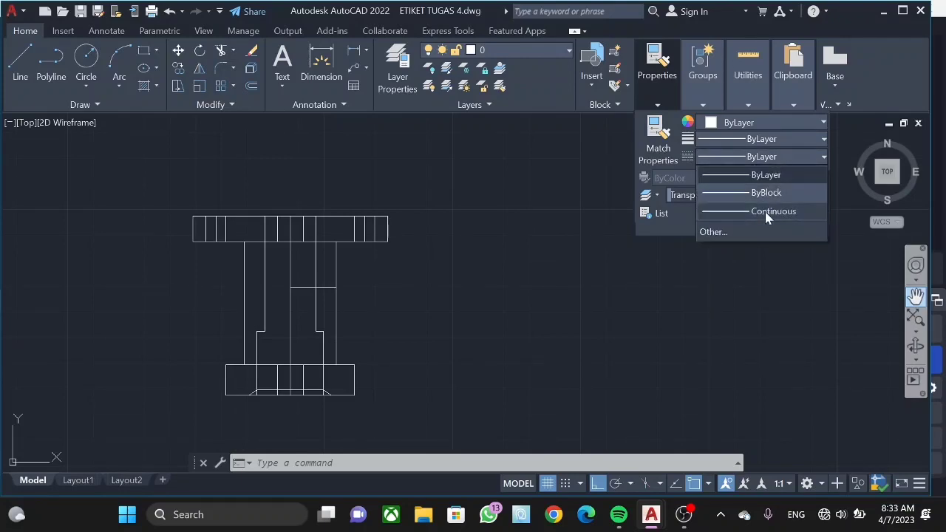
click(757, 231)
click(587, 125)
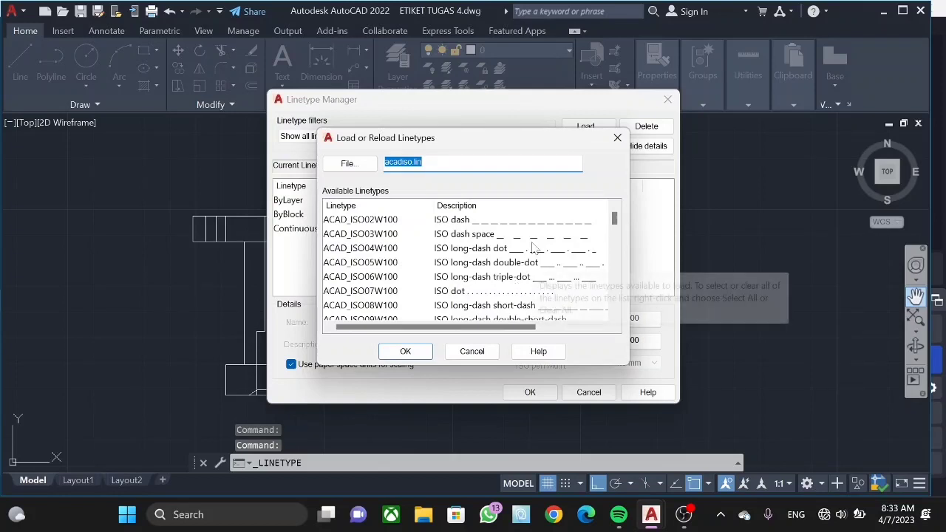
click(532, 250)
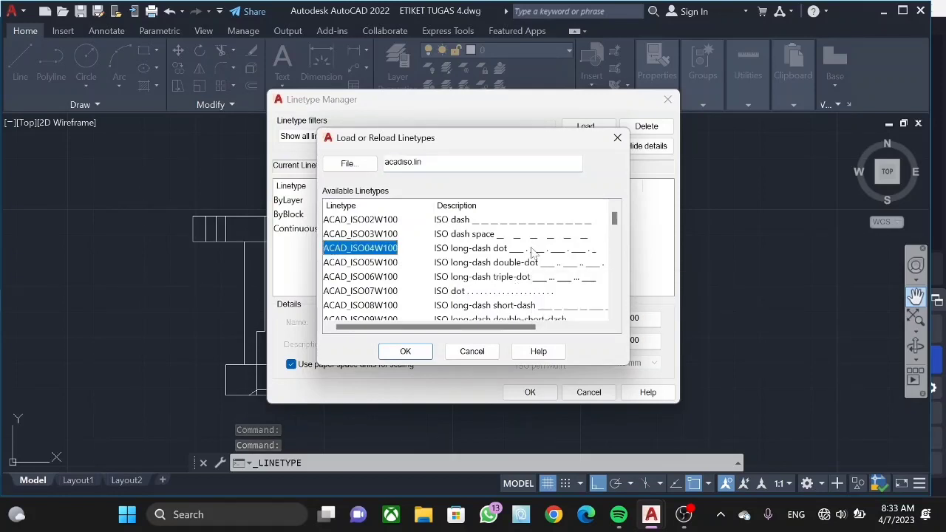
click(405, 351)
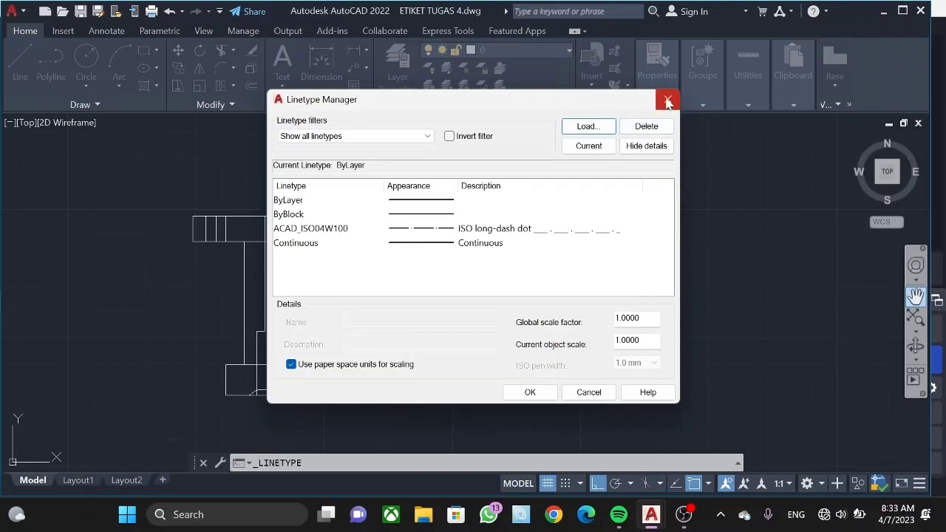
click(530, 392)
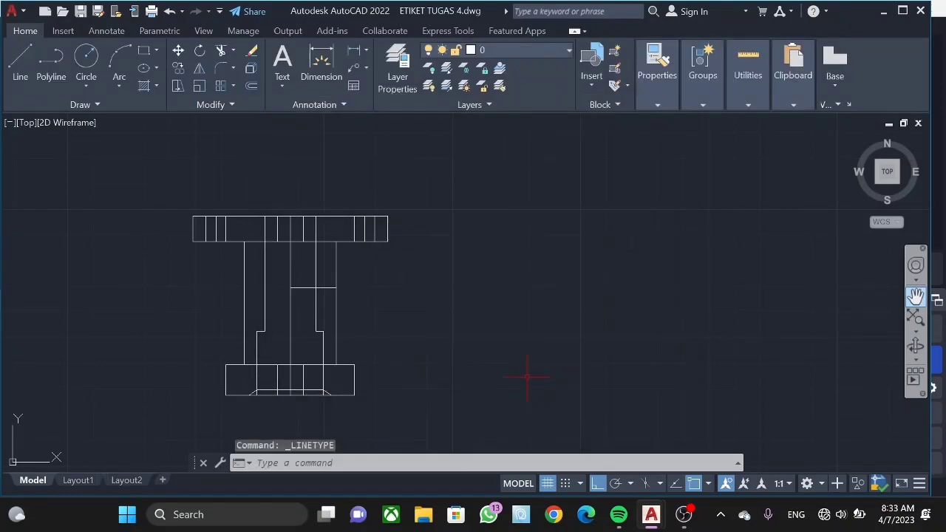
- Set the selected vertical centre line's linetype to ACAD_ISO04W100 in Properties
click(290, 255)
click(660, 79)
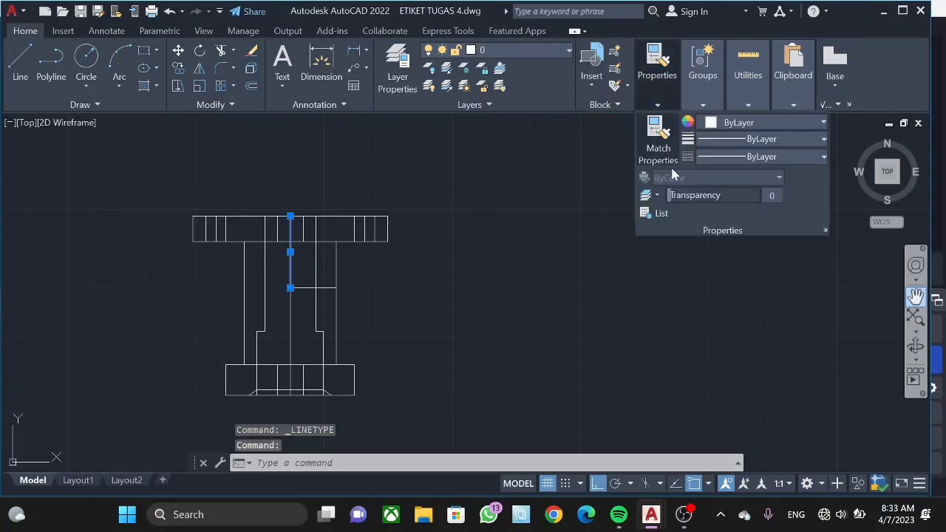
click(707, 158)
click(722, 212)
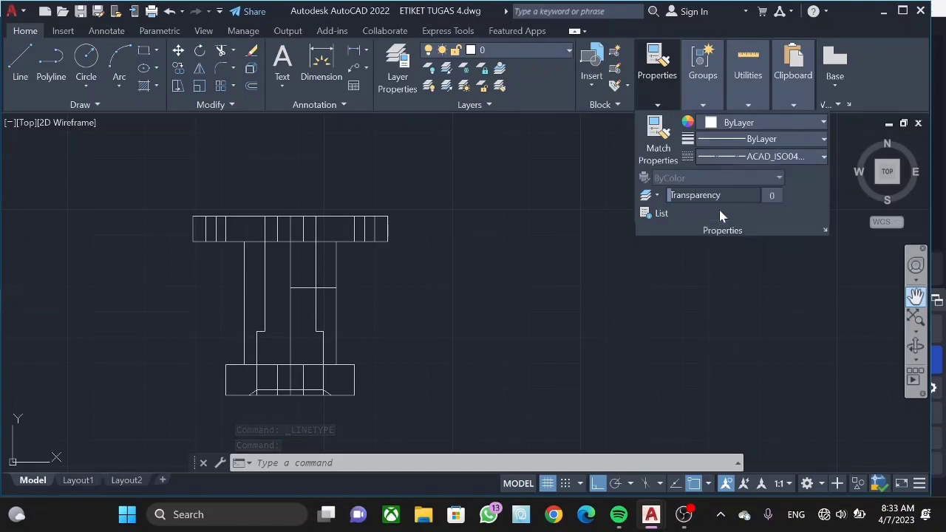
key(ctrl+z)
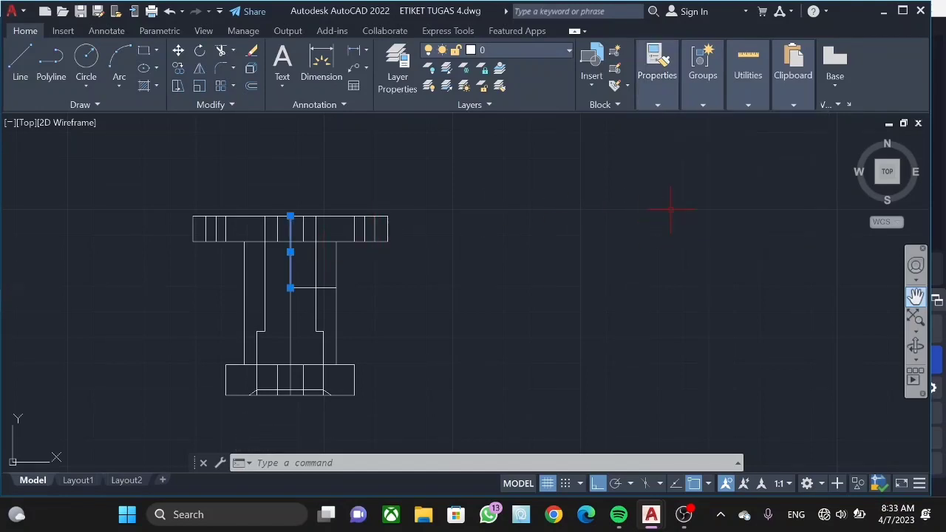
click(642, 89)
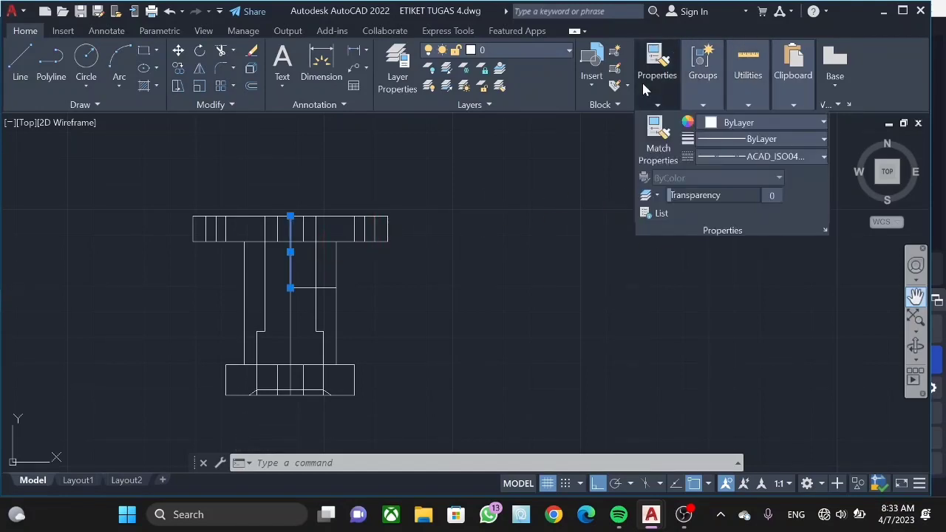
click(712, 156)
click(725, 213)
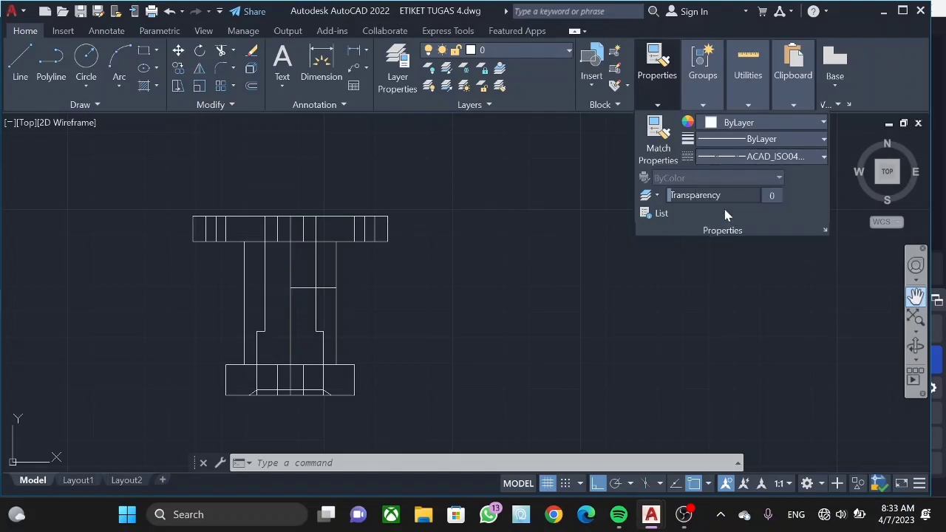
click(454, 241)
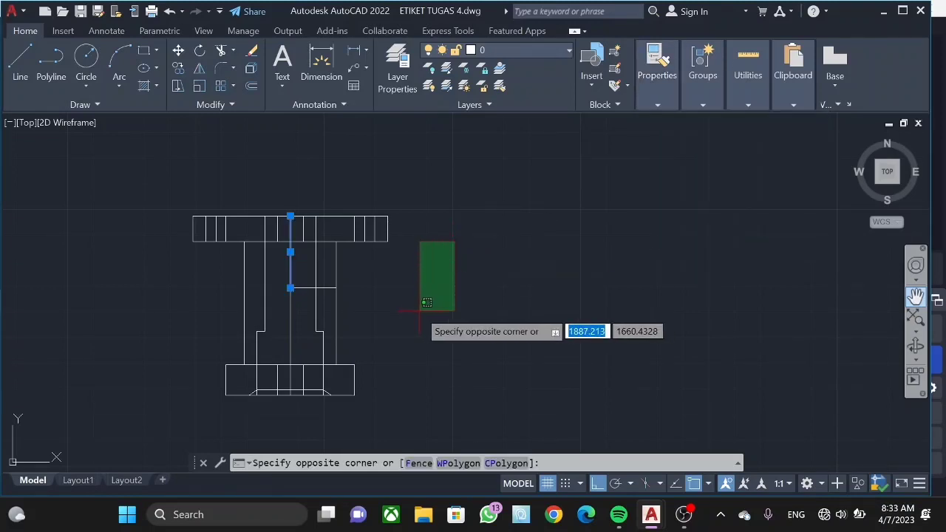
key(Escape)
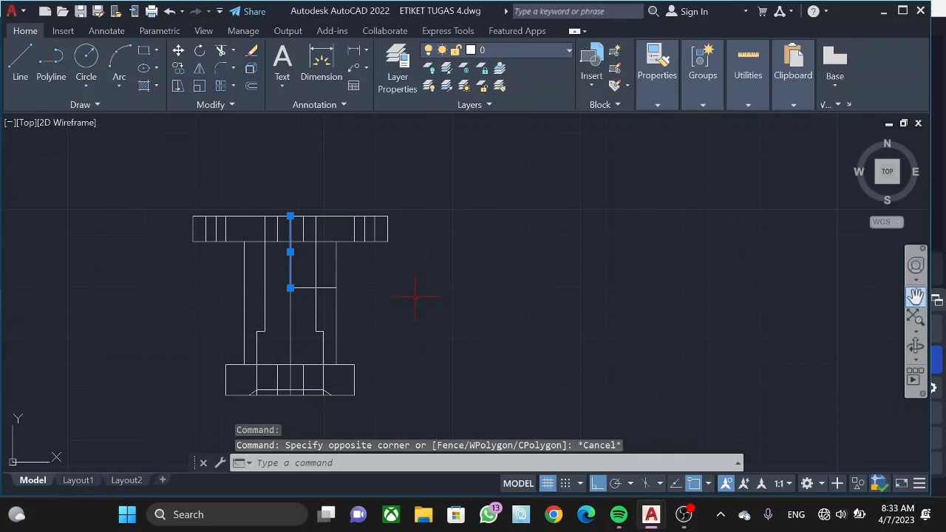
key(Escape)
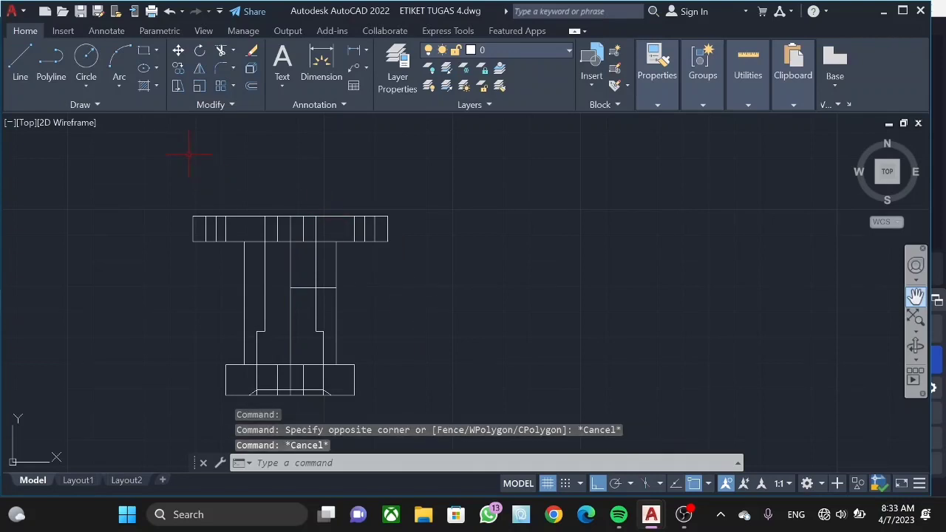
- Expand the Modify and Draw panel slide-outs and launch the Hatch Creation tool
click(211, 105)
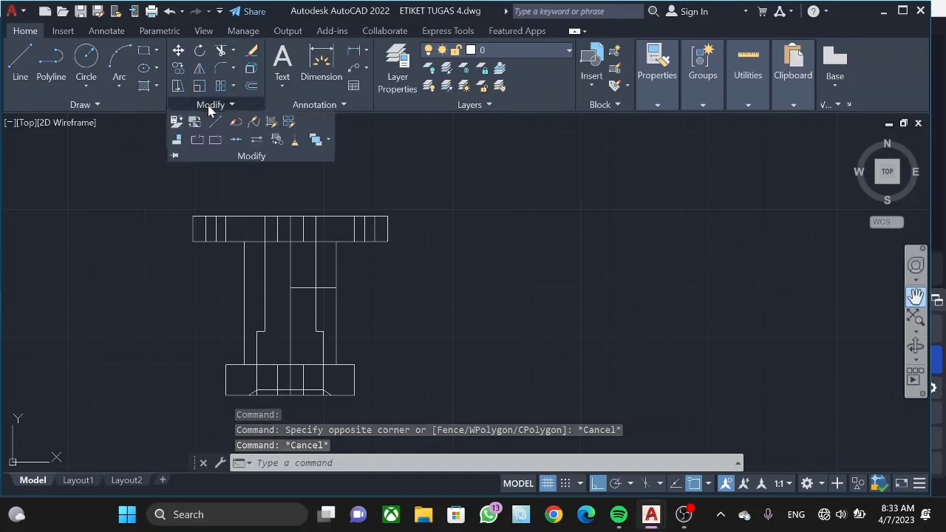
click(116, 100)
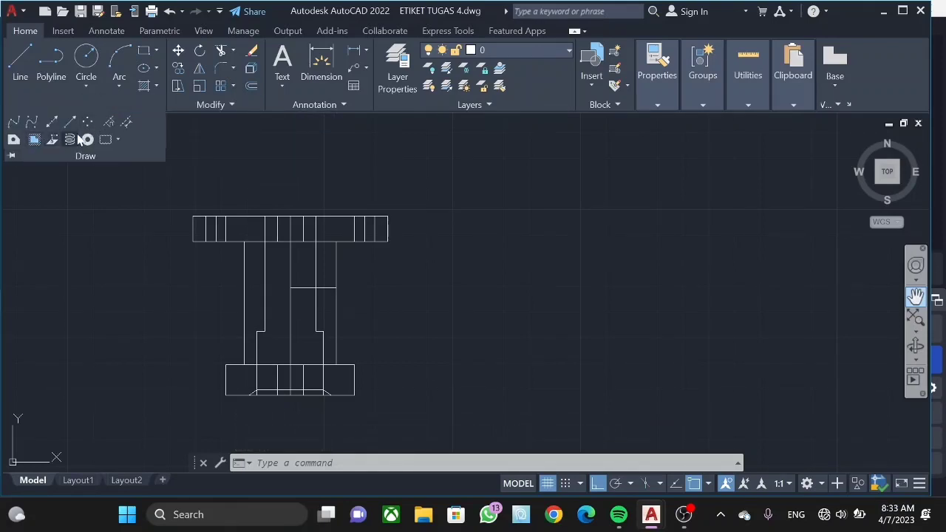
click(40, 147)
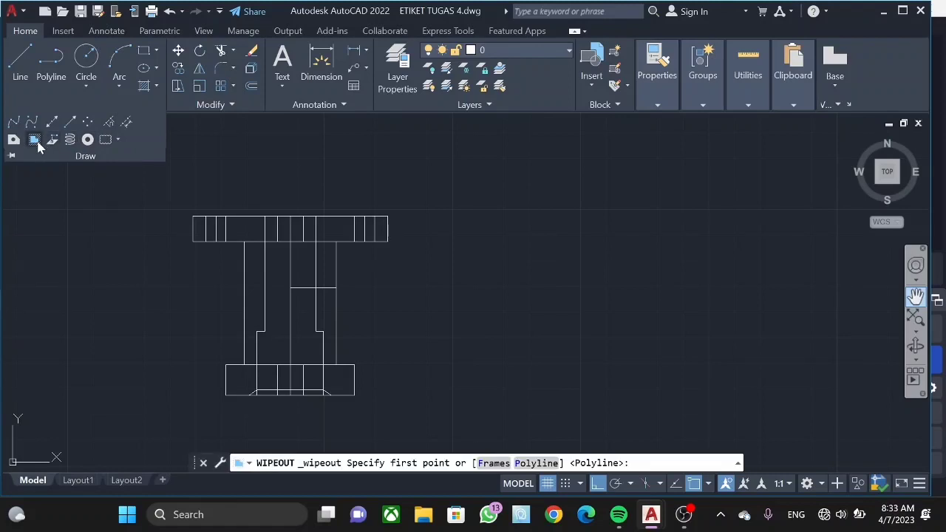
click(41, 146)
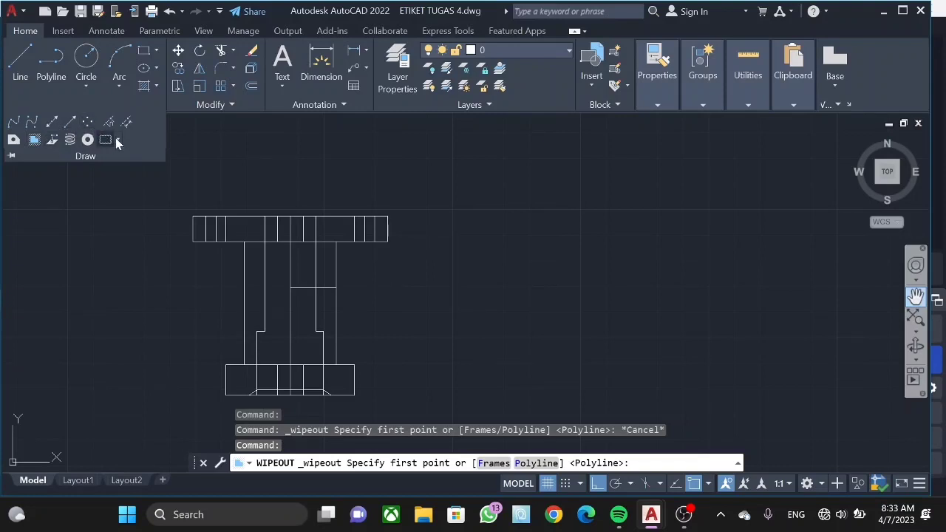
click(222, 145)
click(218, 104)
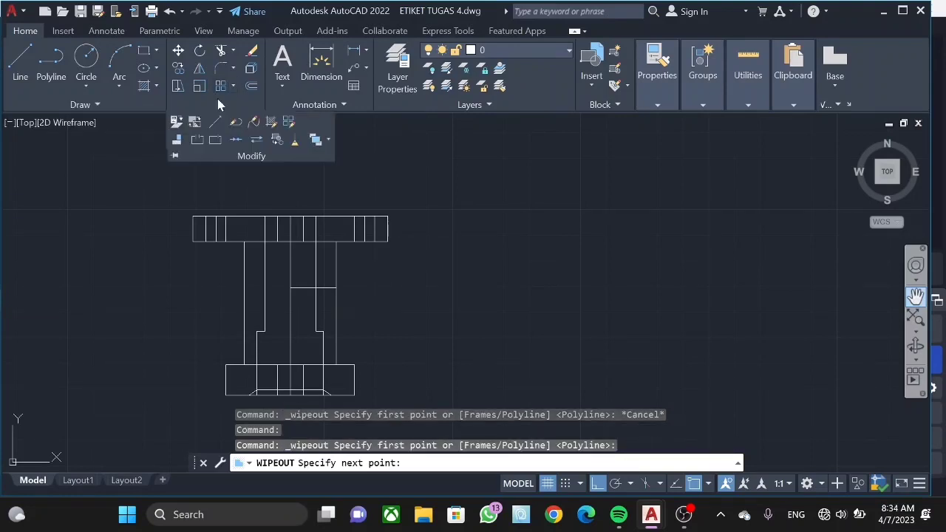
click(272, 126)
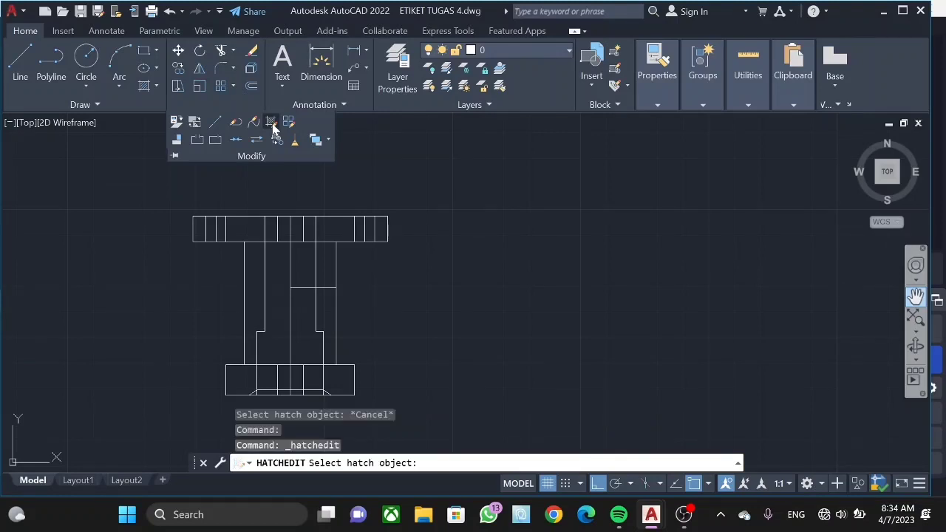
click(322, 109)
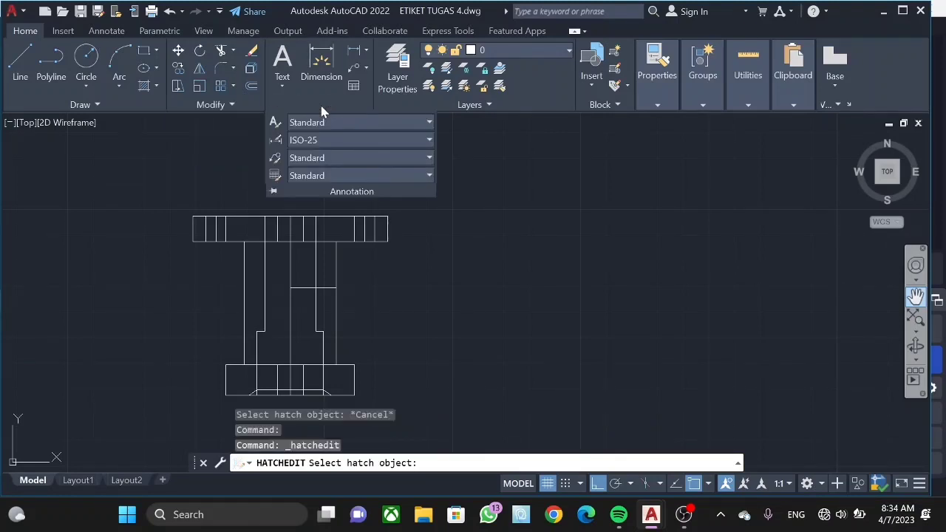
click(234, 105)
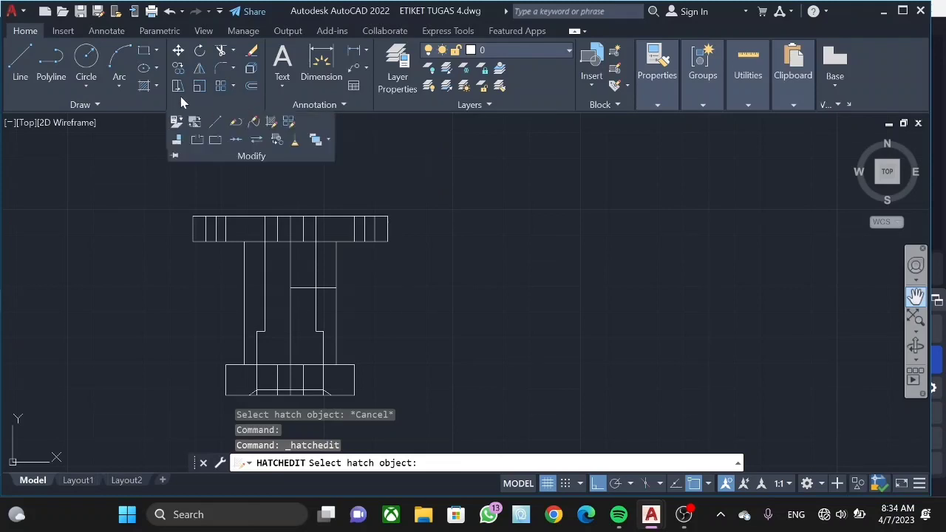
click(142, 88)
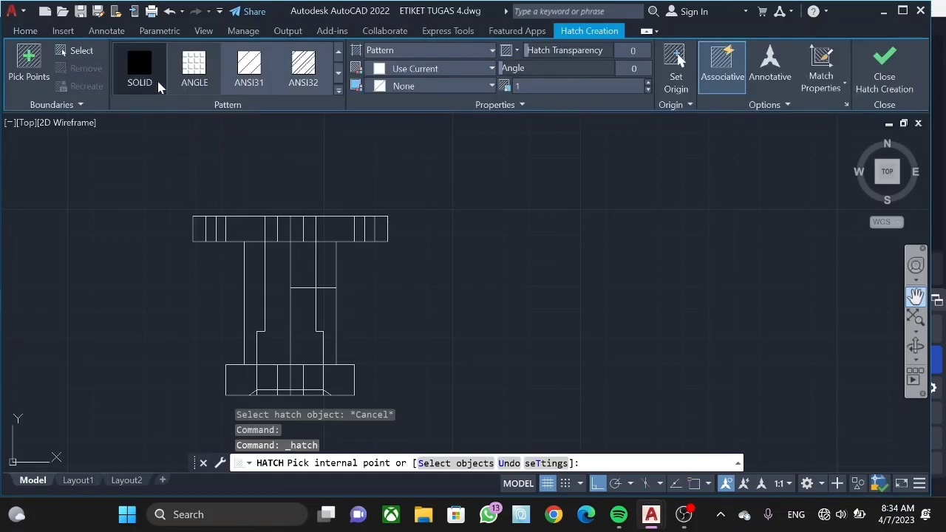
- Apply the ANSI31 hatch to the right narrow wall and lower flange regions
click(246, 79)
text(0.5)
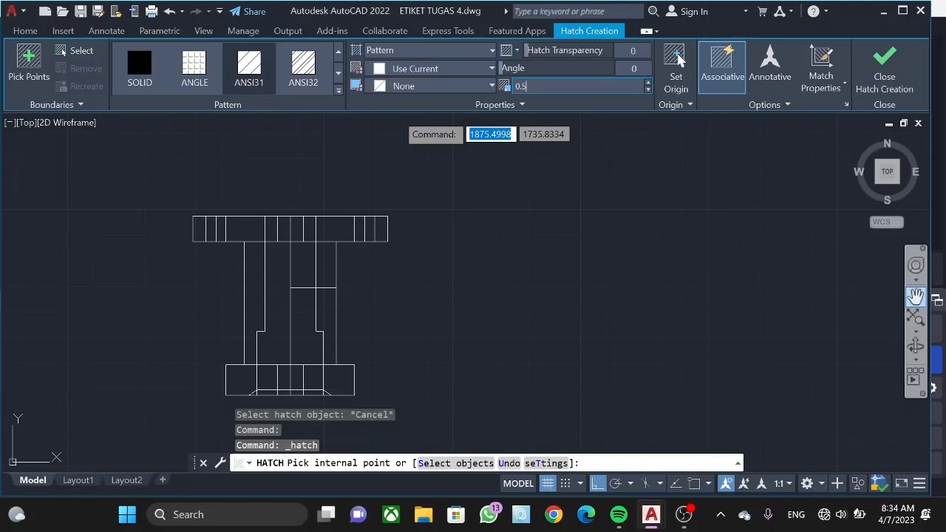
click(322, 308)
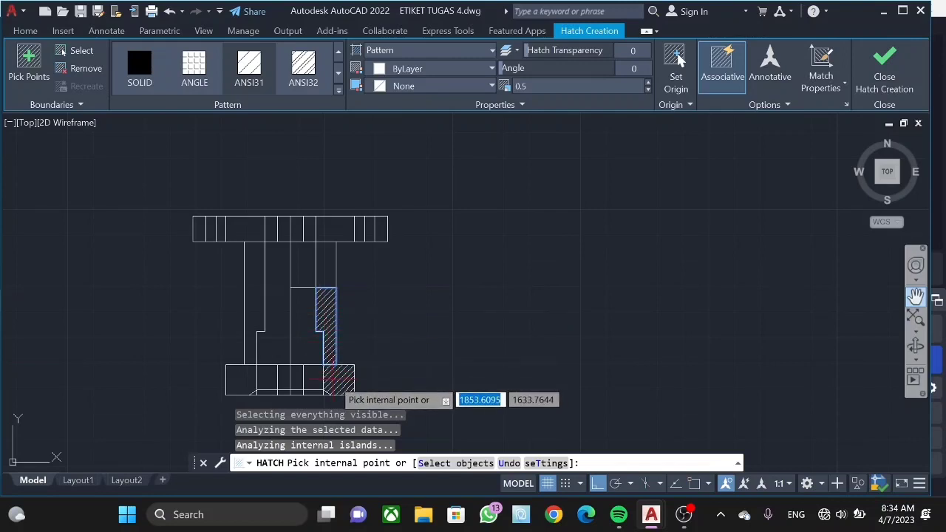
click(329, 381)
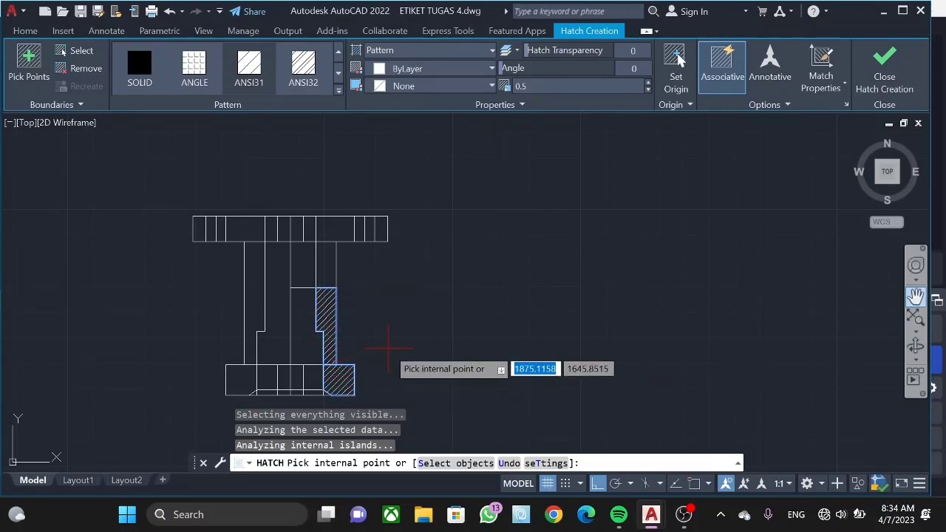
key(Escape)
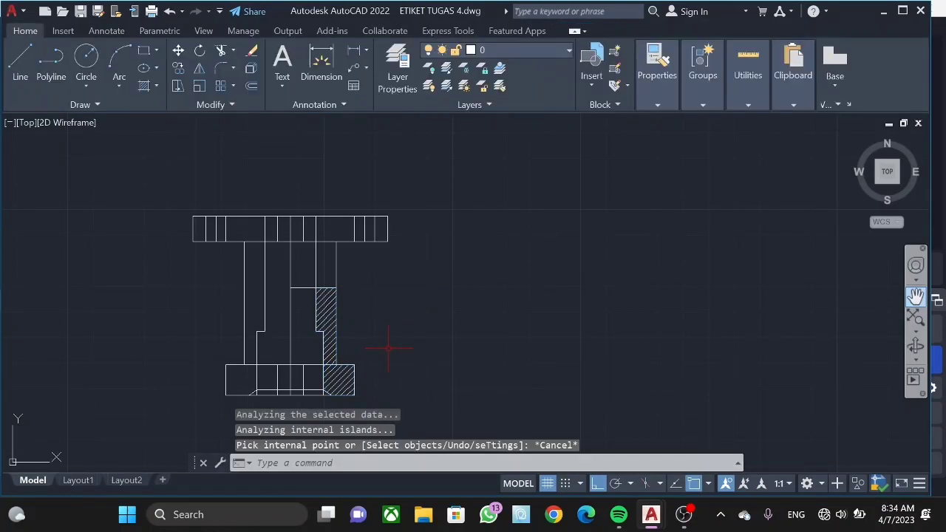
click(292, 249)
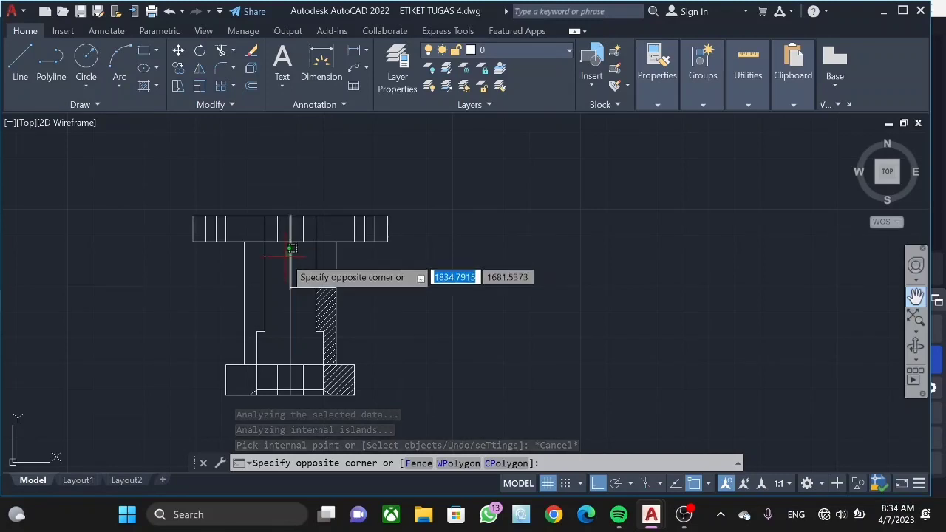
click(287, 255)
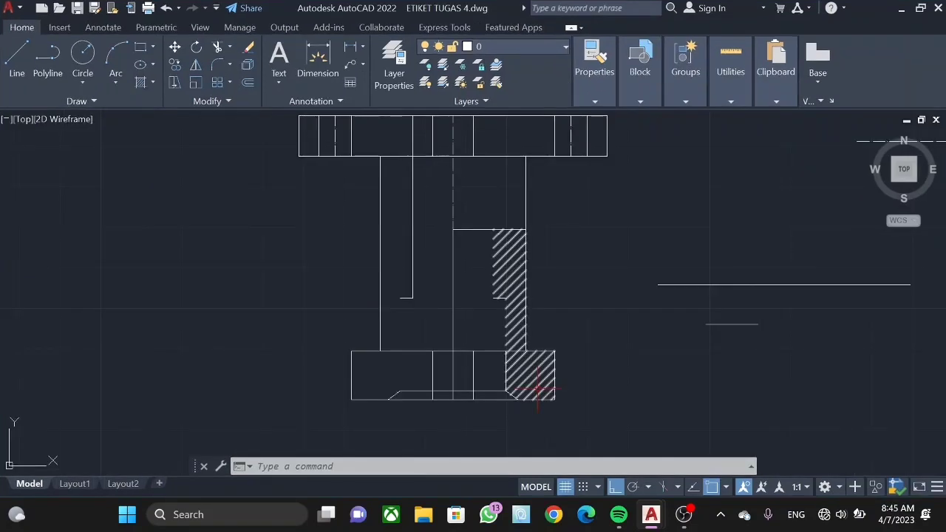
text(l)
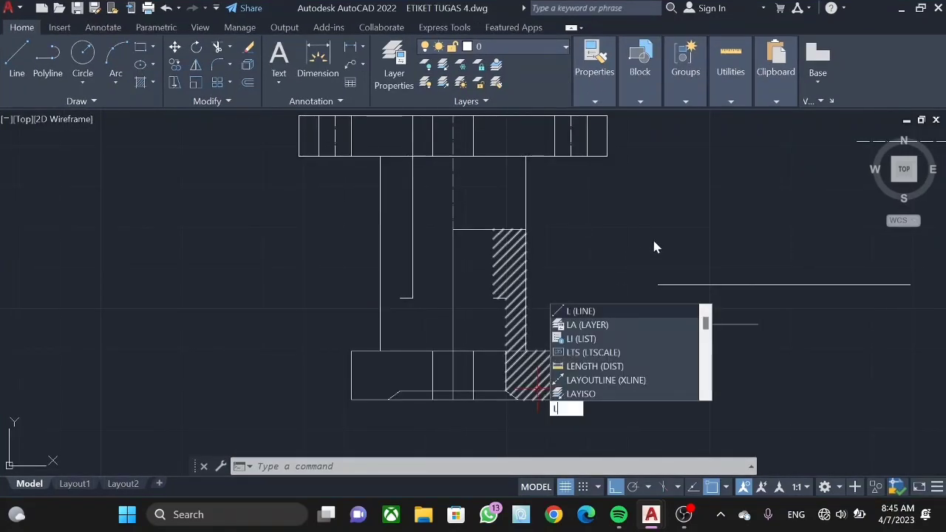
key(Escape)
click(608, 86)
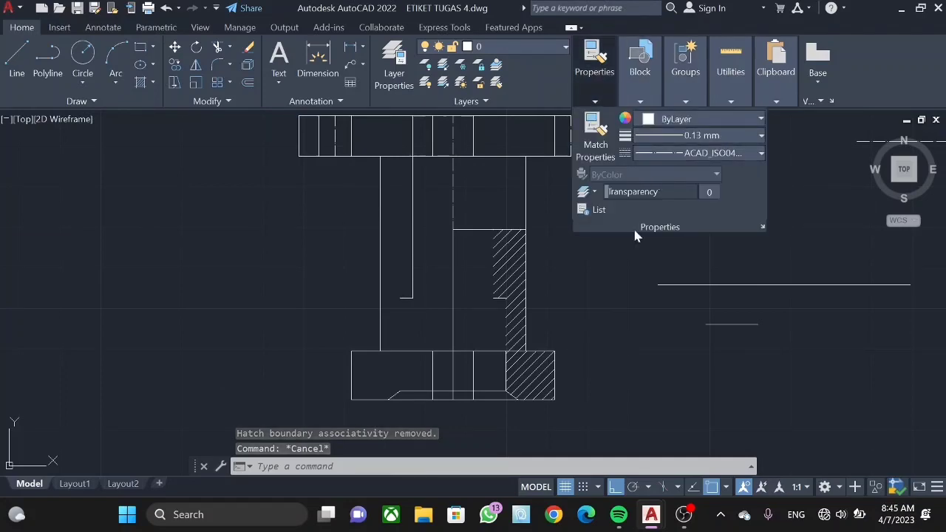
key(Escape)
click(606, 278)
key(Escape)
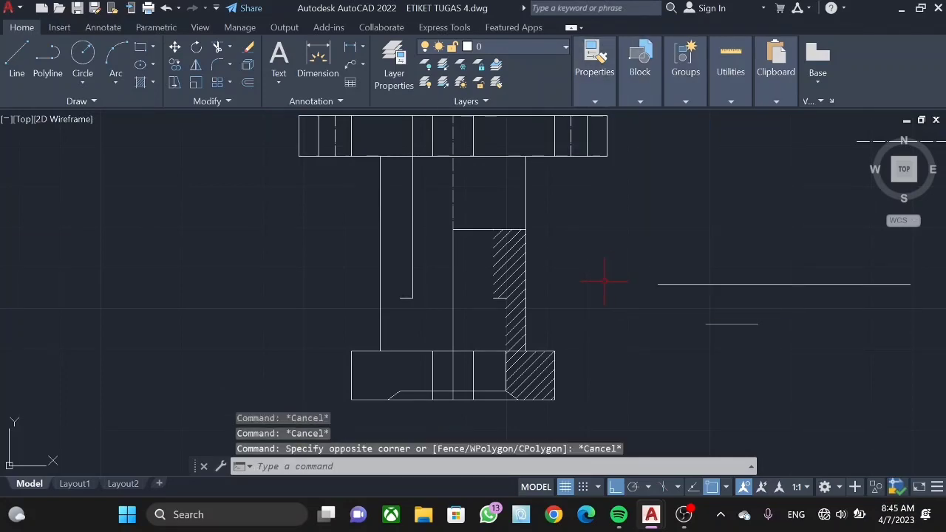
key(Delete)
- Draw a vertical line upward from the right step corner
key(Escape)
text(l)
key(Return)
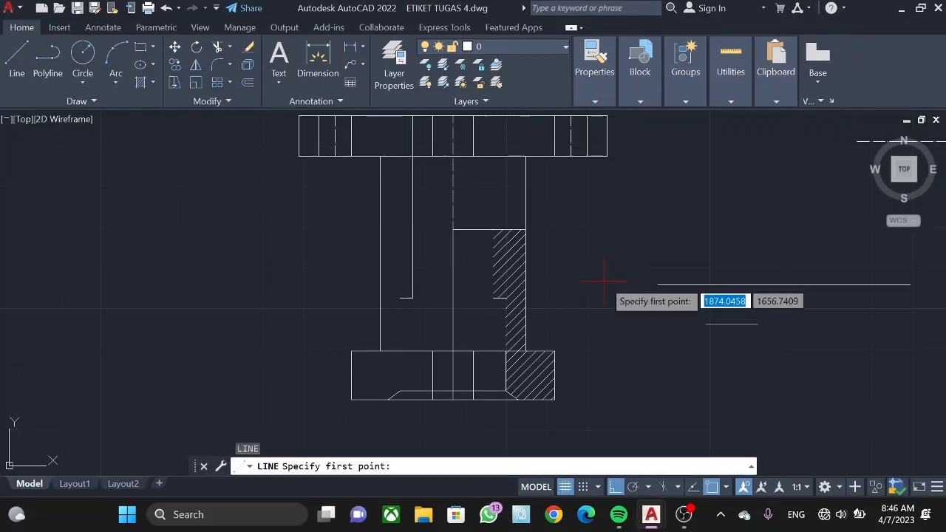
click(493, 297)
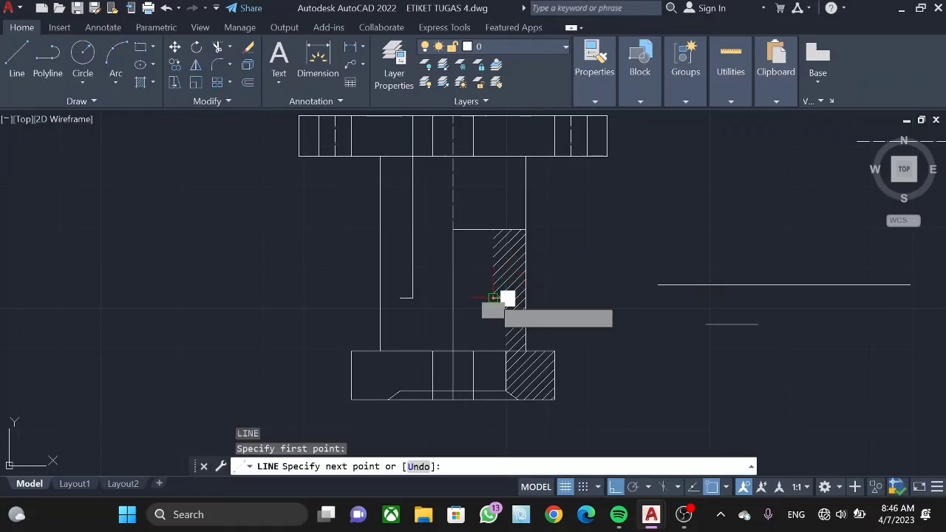
click(488, 230)
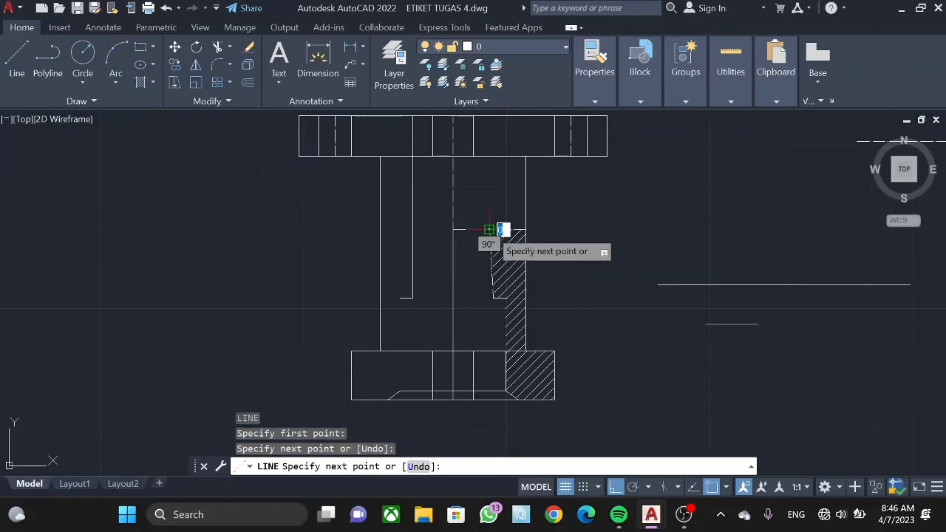
key(ctrl+z)
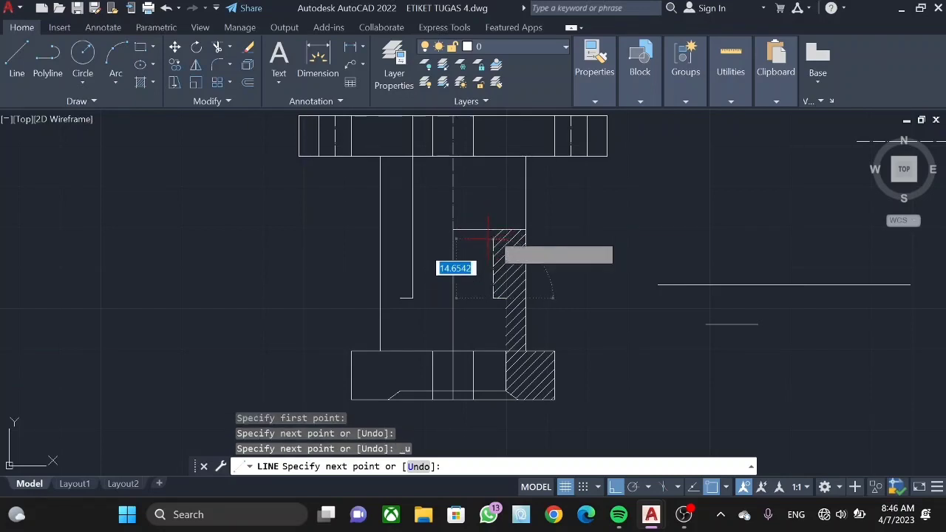
click(490, 230)
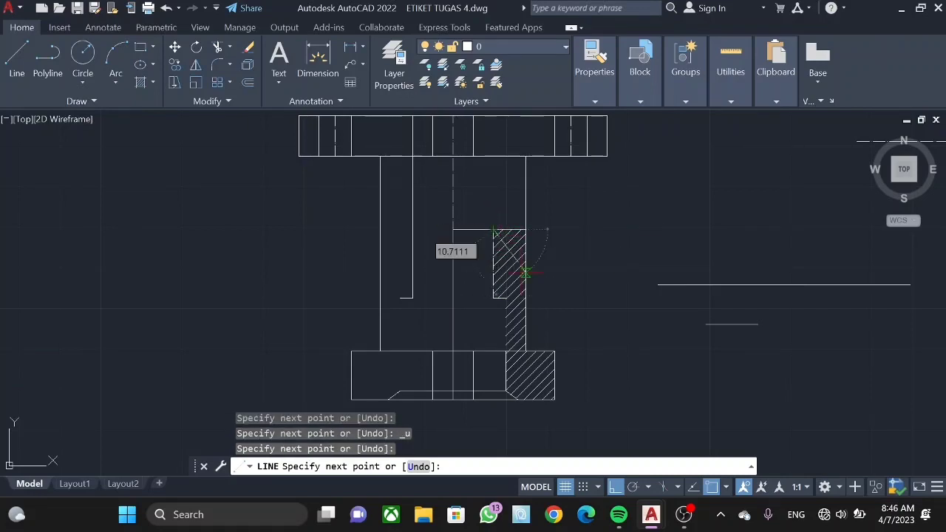
key(Escape)
- Add the short step line beside the hatch from its inner corner
key(Return)
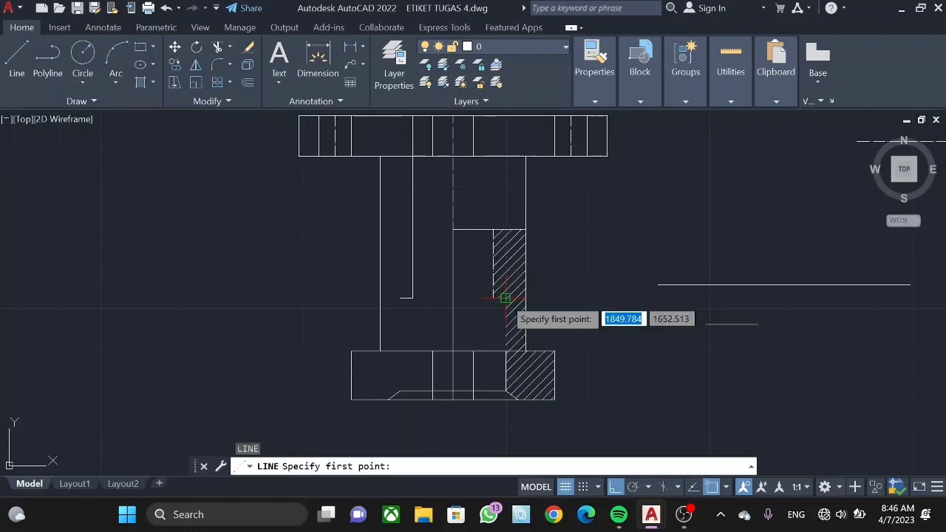
click(505, 298)
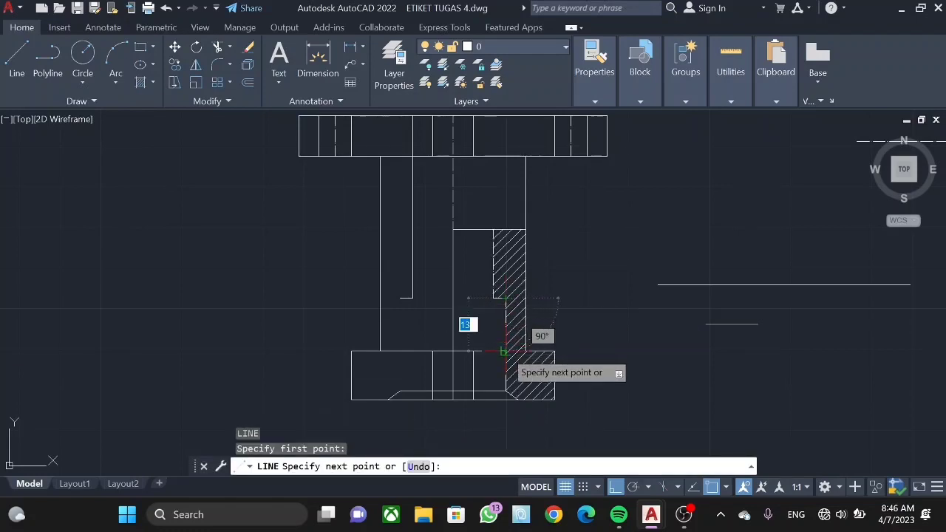
click(503, 351)
key(Escape)
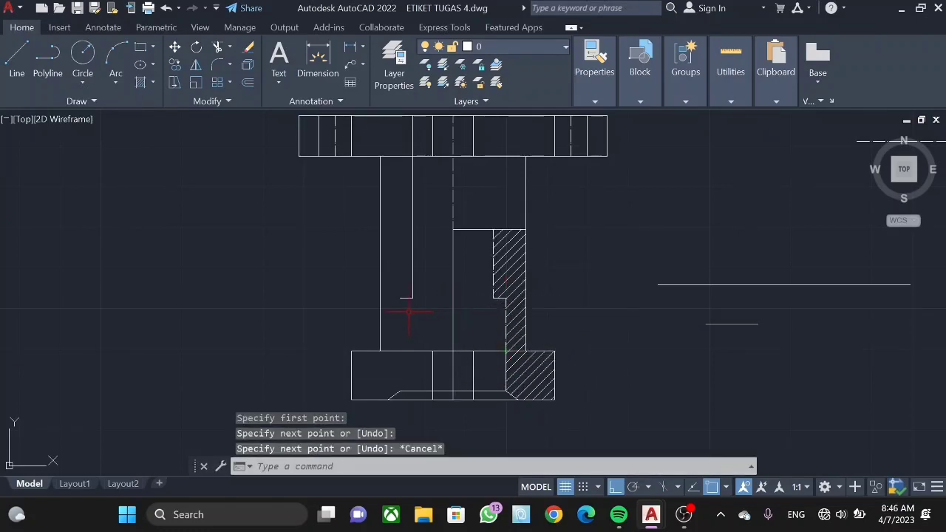
- Draw a vertical line from the left inner corner down to the base
key(Return)
click(399, 298)
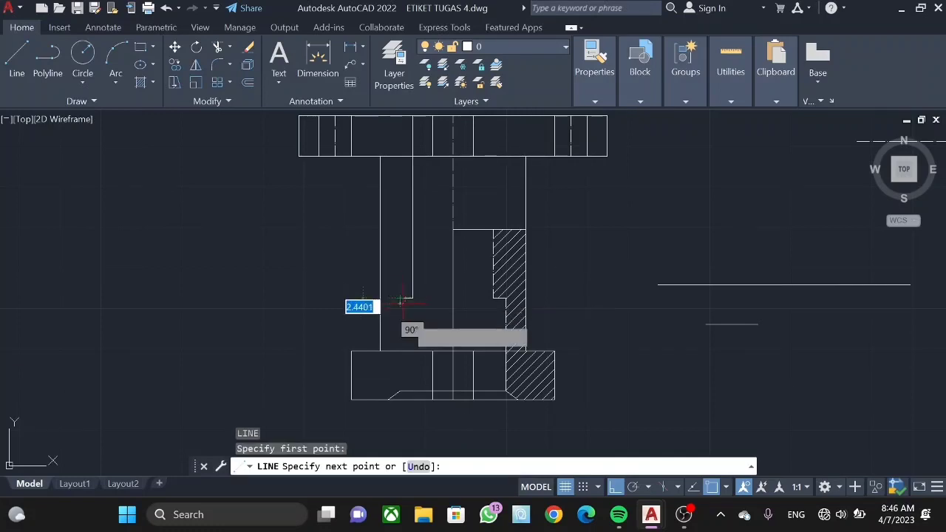
click(400, 391)
key(Escape)
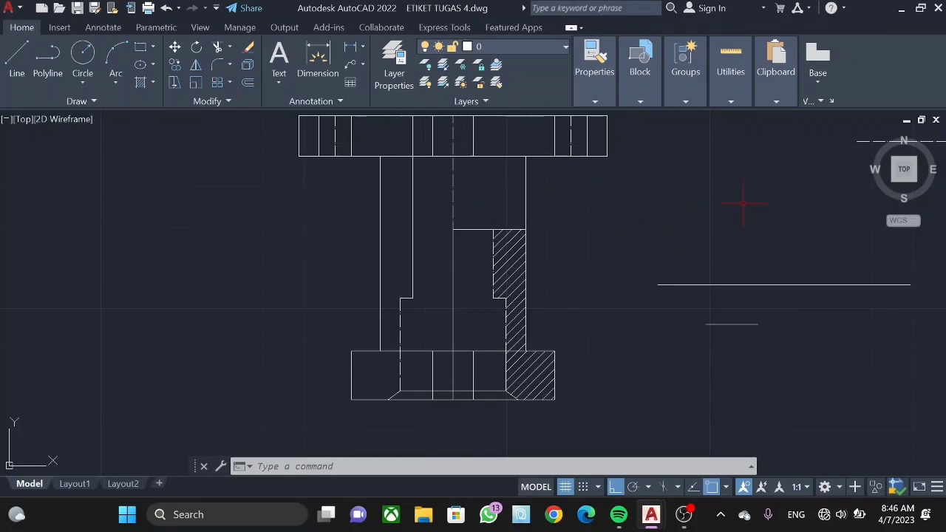
click(914, 166)
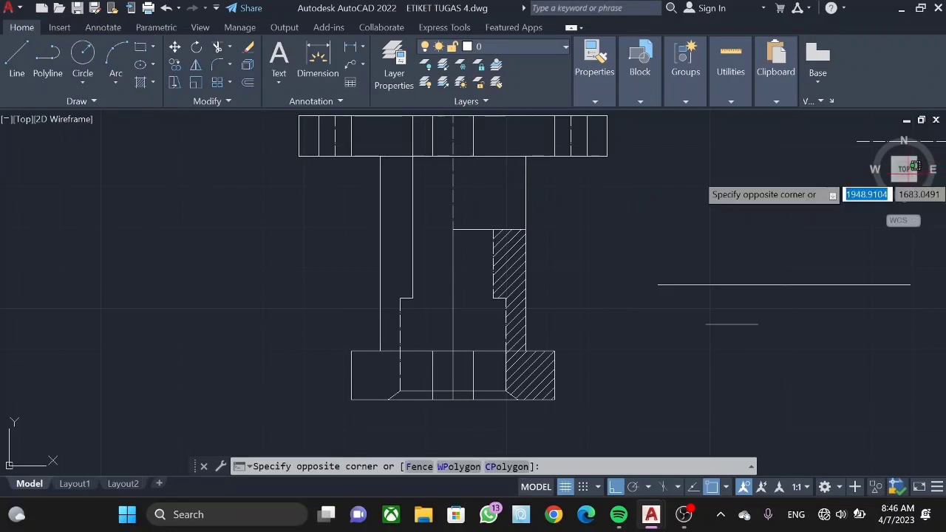
key(Escape)
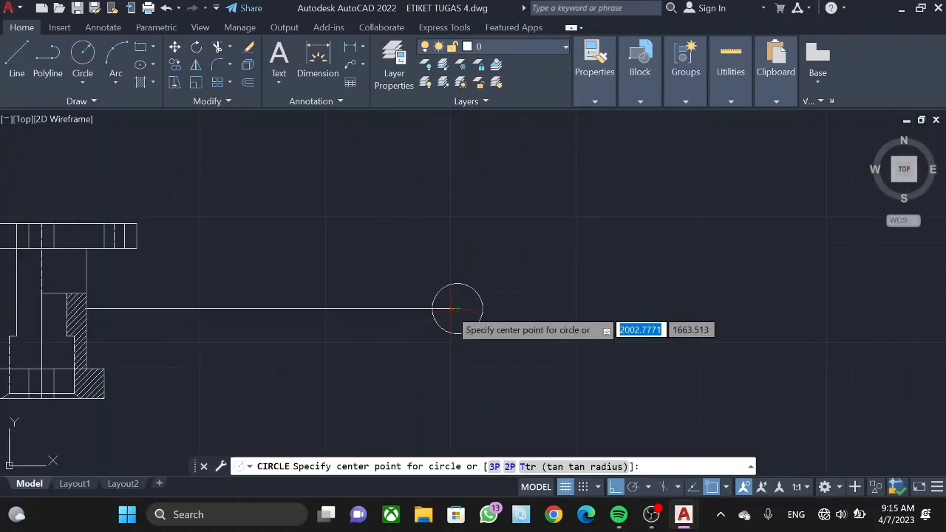
- Draw concentric circles of diameter 26, 32 and 36 at the projection line's end
click(457, 308)
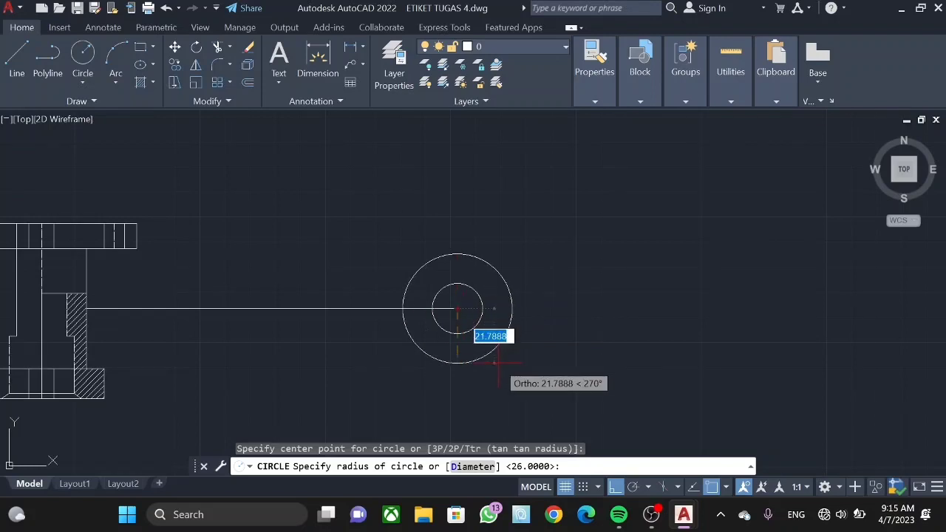
text(d)
key(Return)
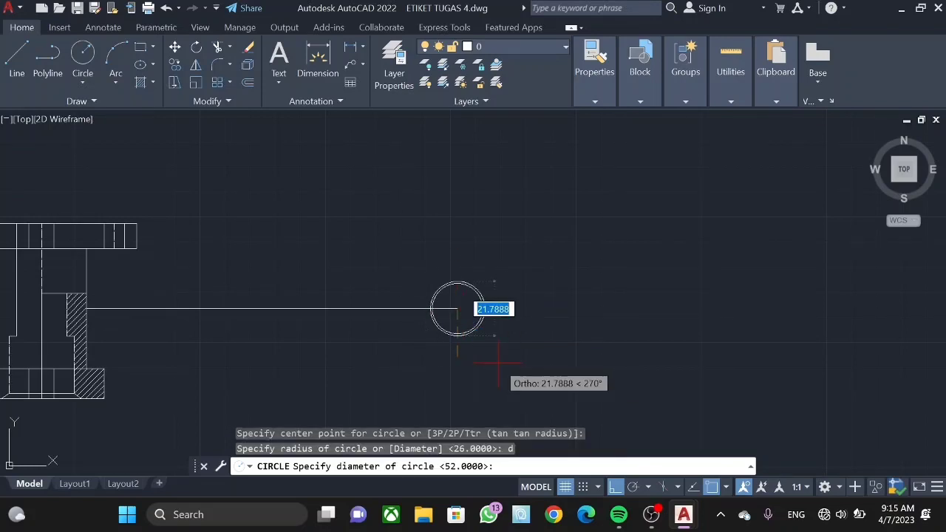
text(26)
key(Return)
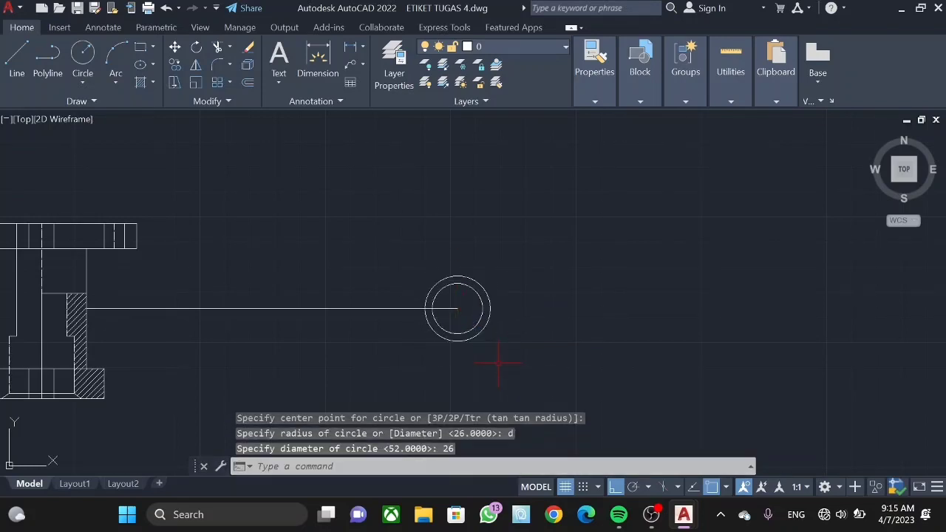
key(Return)
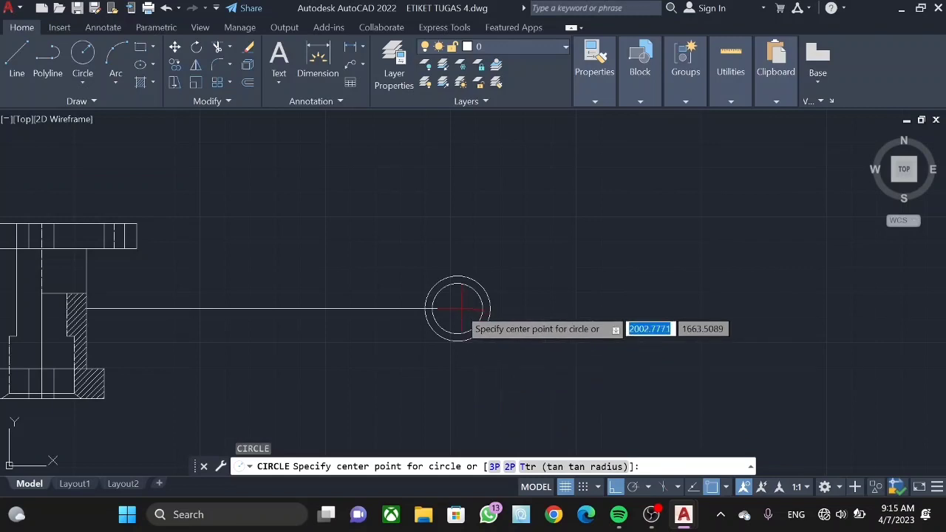
click(458, 308)
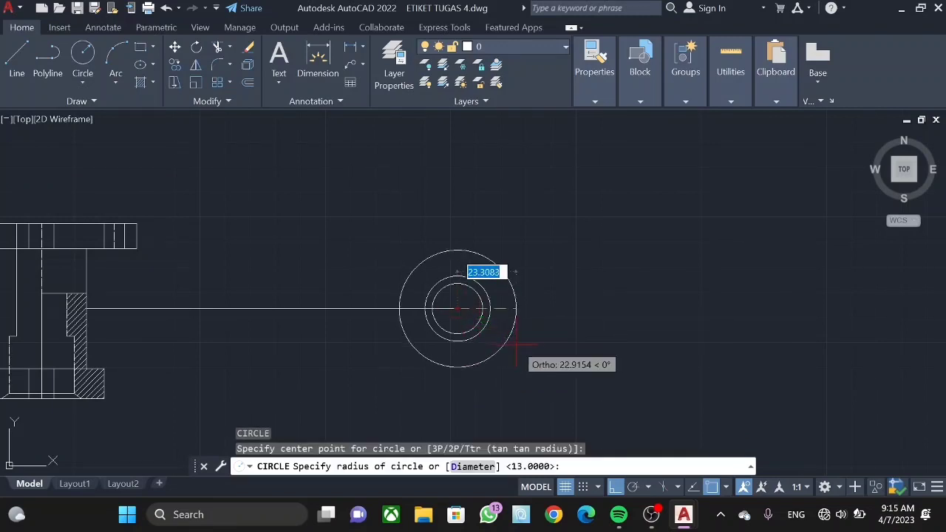
text(d)
key(Return)
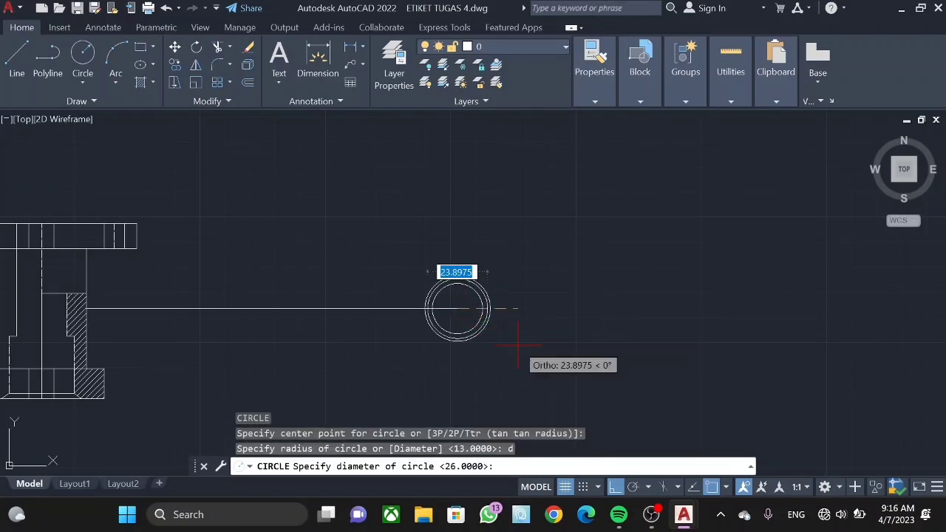
text(3)
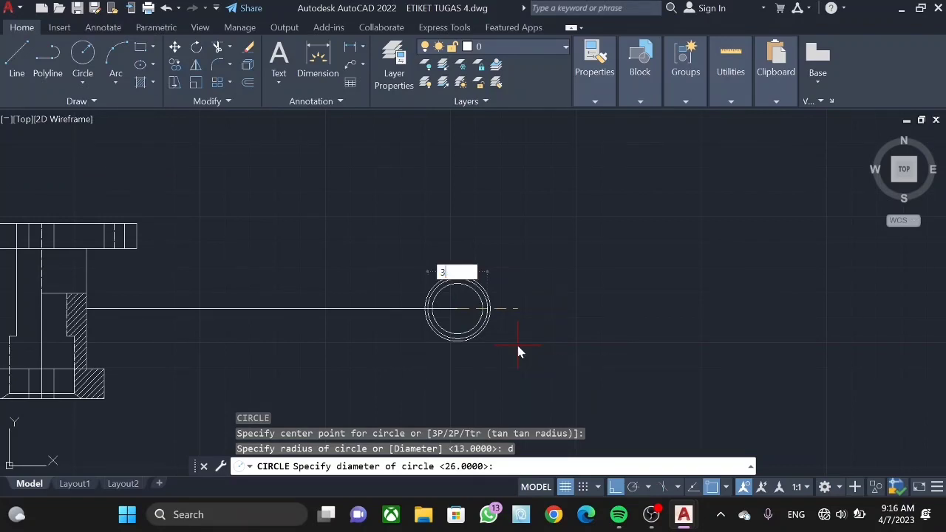
text(2)
key(Return)
key(Return)
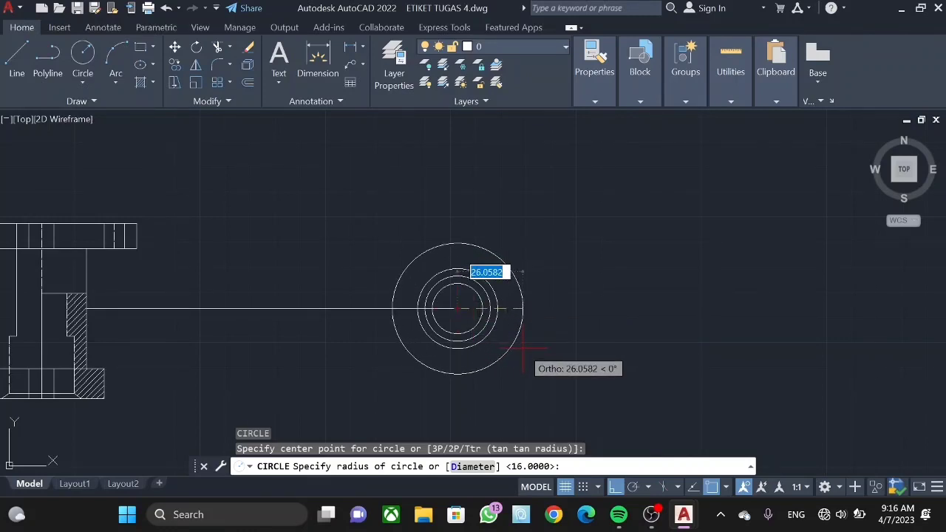
text(d)
key(Return)
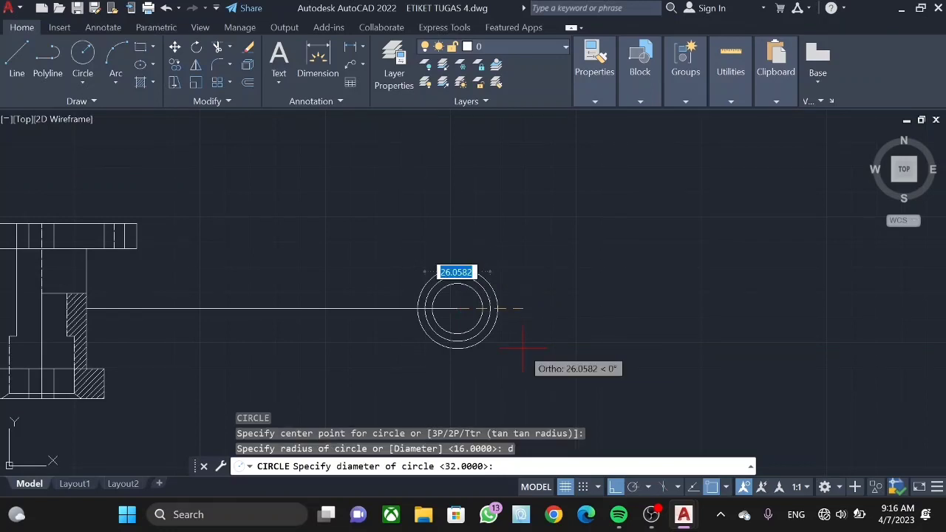
text(36)
key(Return)
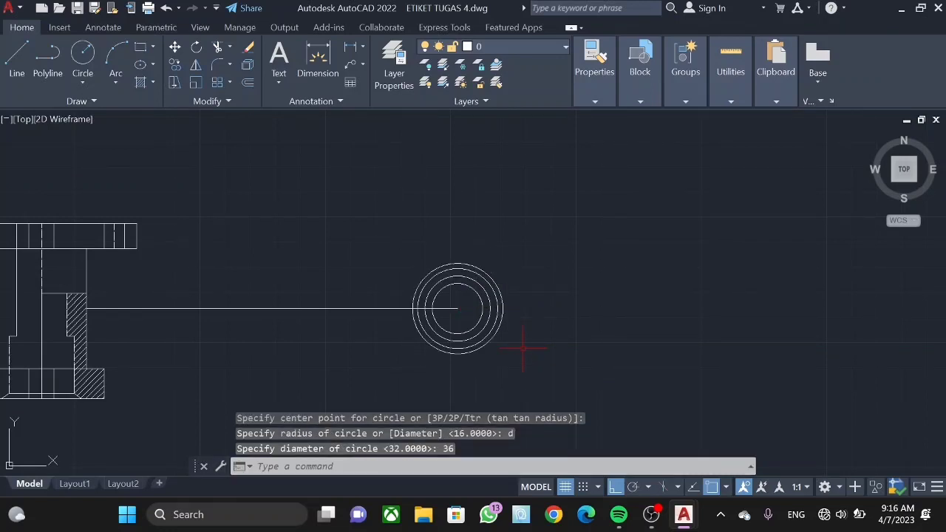
- Add concentric circles of diameter 50 and 76 on the same centre
key(Return)
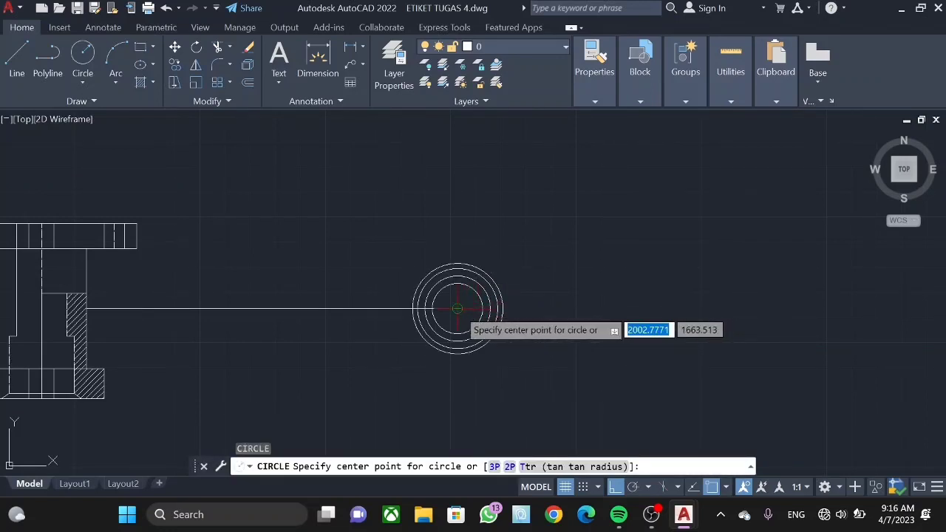
click(457, 308)
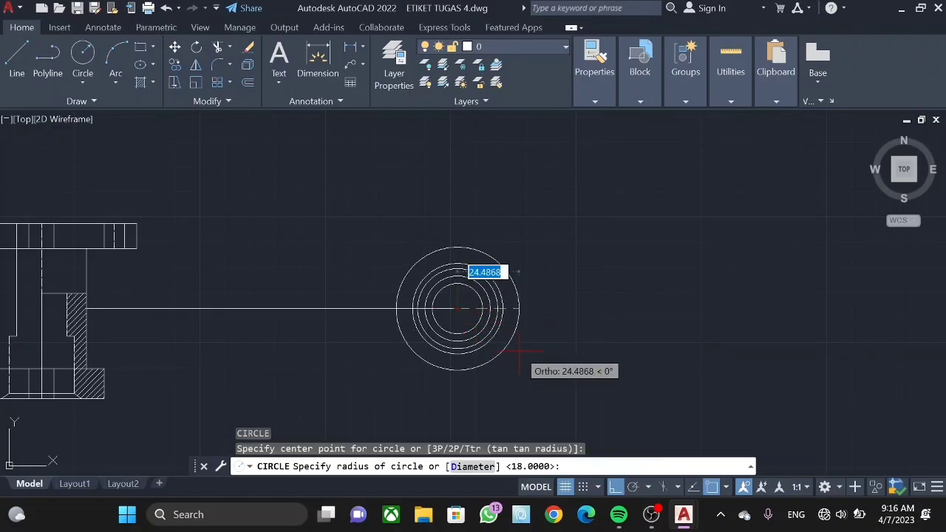
text(d)
key(Return)
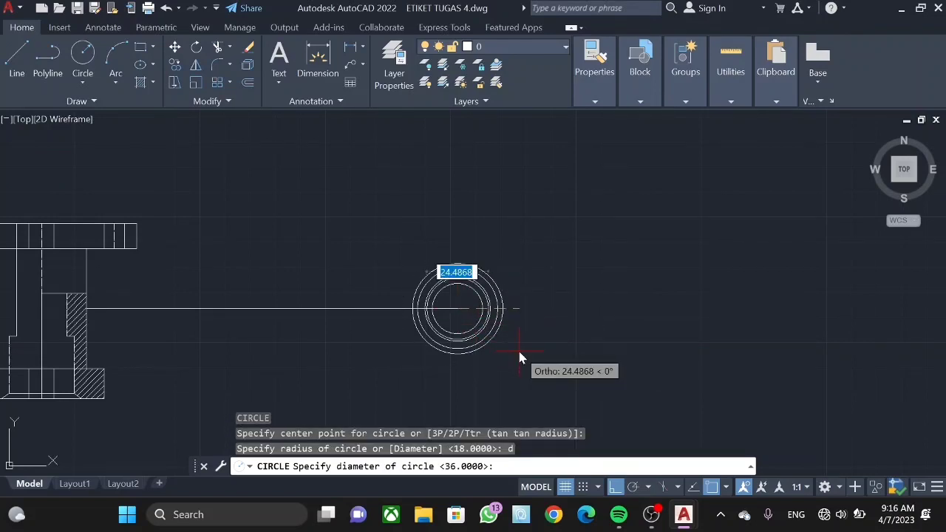
text(50)
key(Return)
key(Return)
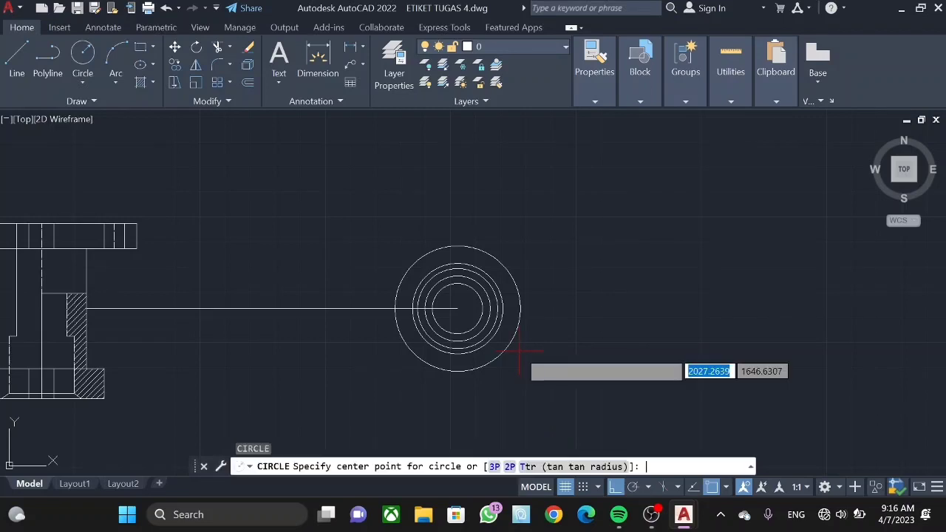
click(457, 308)
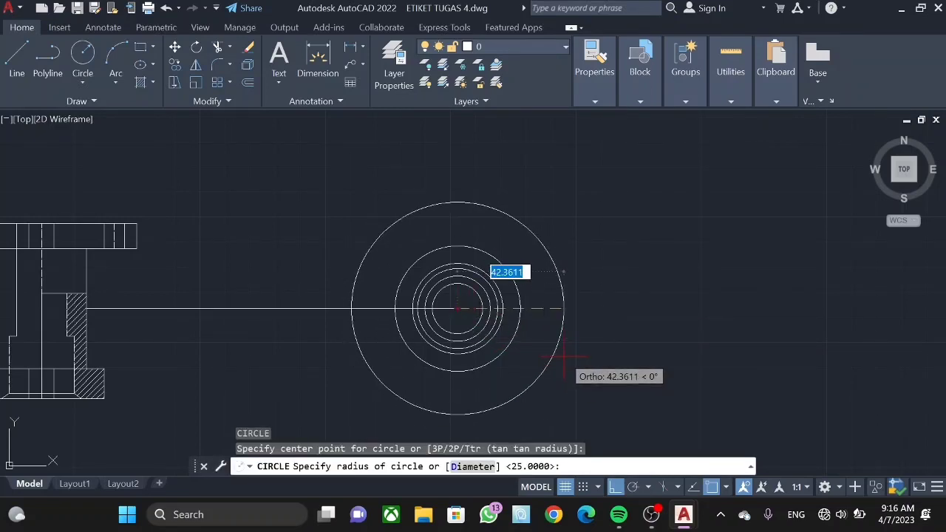
text(d)
key(Return)
text(76)
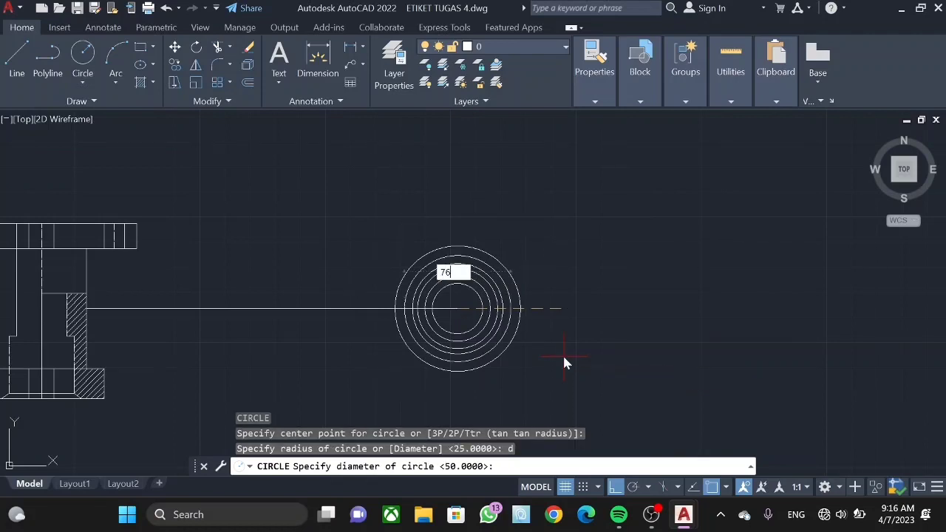
key(Return)
key(Escape)
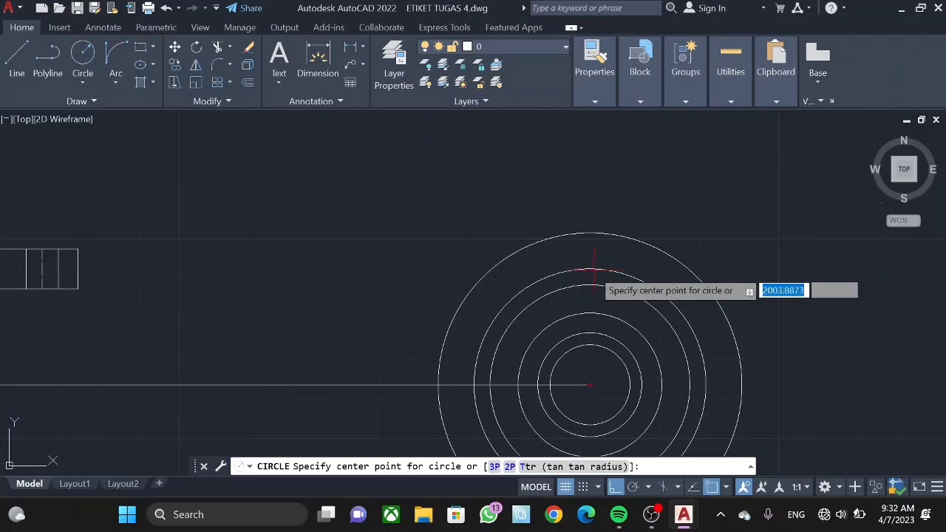
- Draw an 8-diameter circle just above the outer ring's top
click(591, 269)
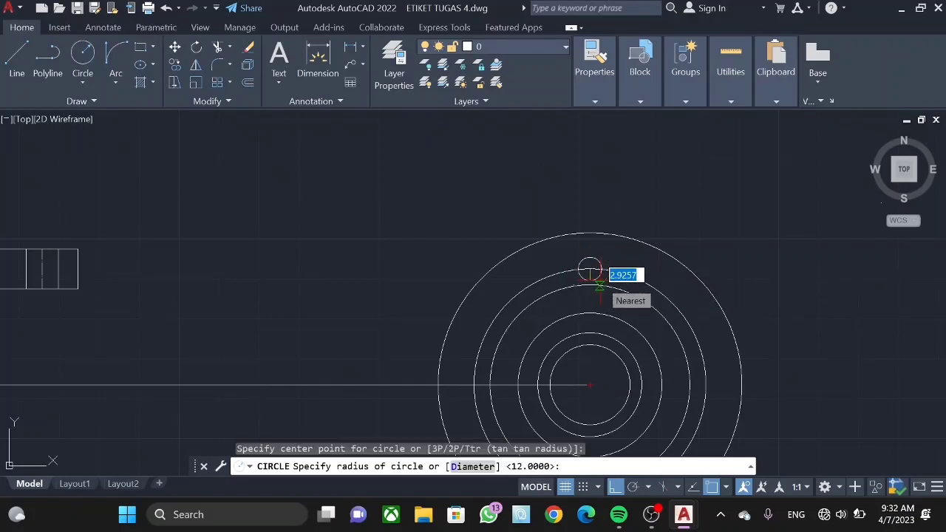
text(d)
key(Return)
text(8)
key(Return)
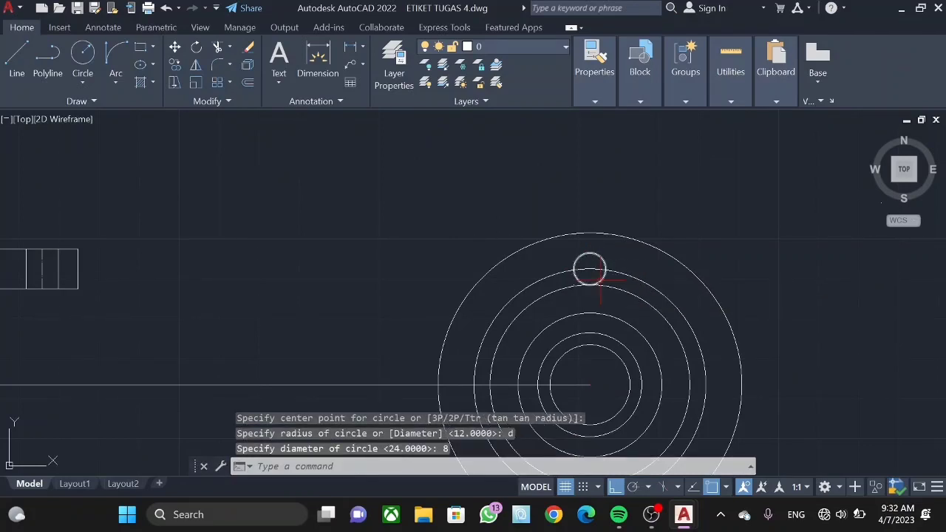
key(Escape)
- Draw a 10-diameter hole circle centred on the outer circle's top quadrant
key(Return)
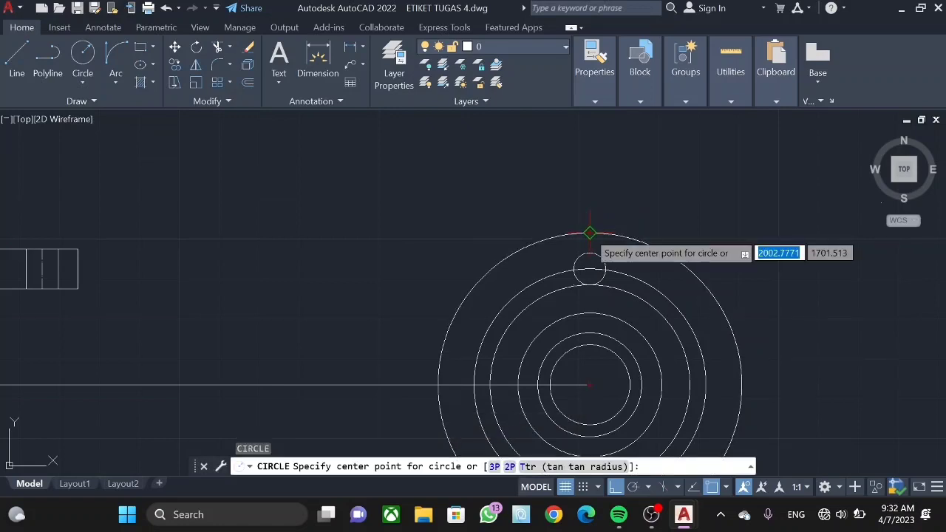
click(588, 233)
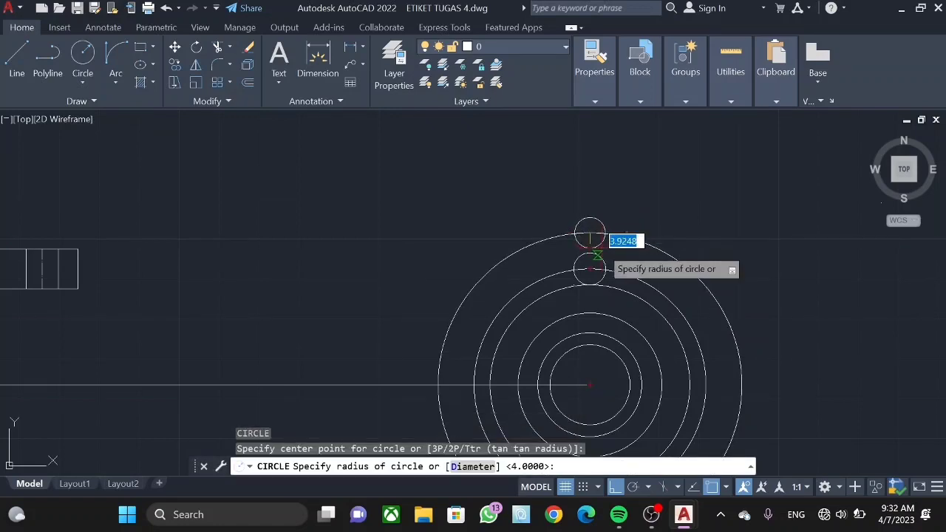
text(d)
key(Return)
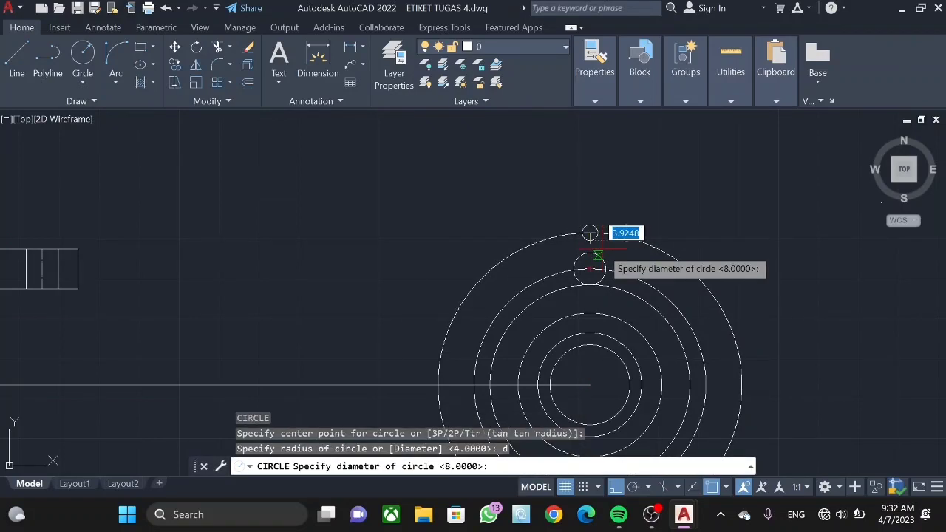
text(10)
key(Return)
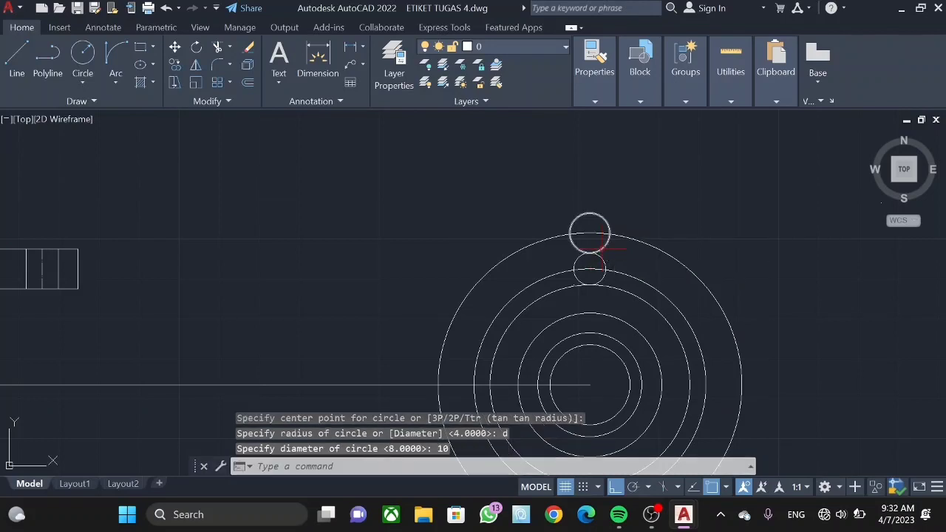
key(Escape)
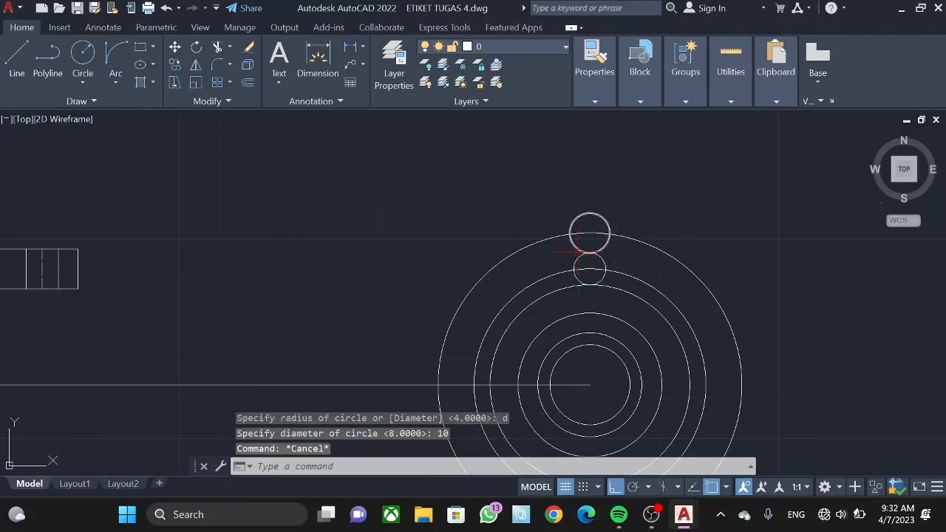
- Add a radius-12 lug circle concentric with the 10-diameter hole
key(Return)
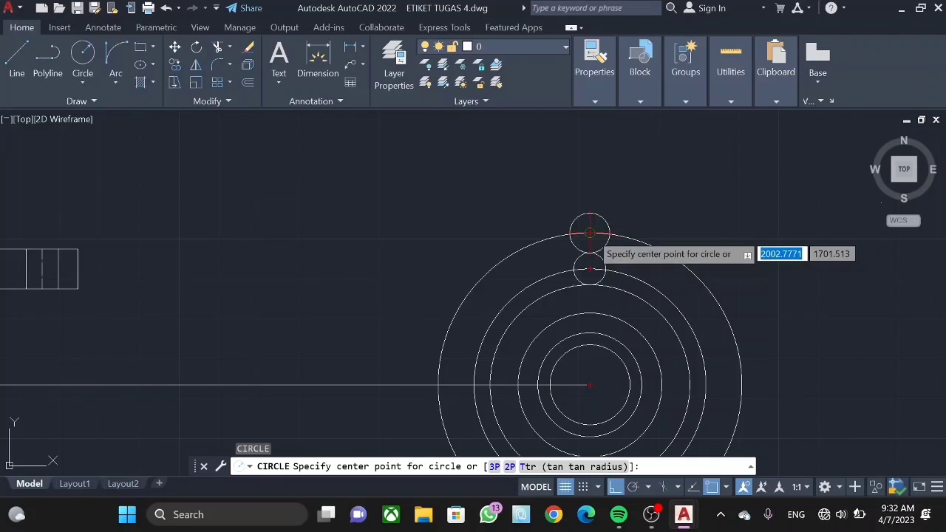
click(597, 234)
text(12)
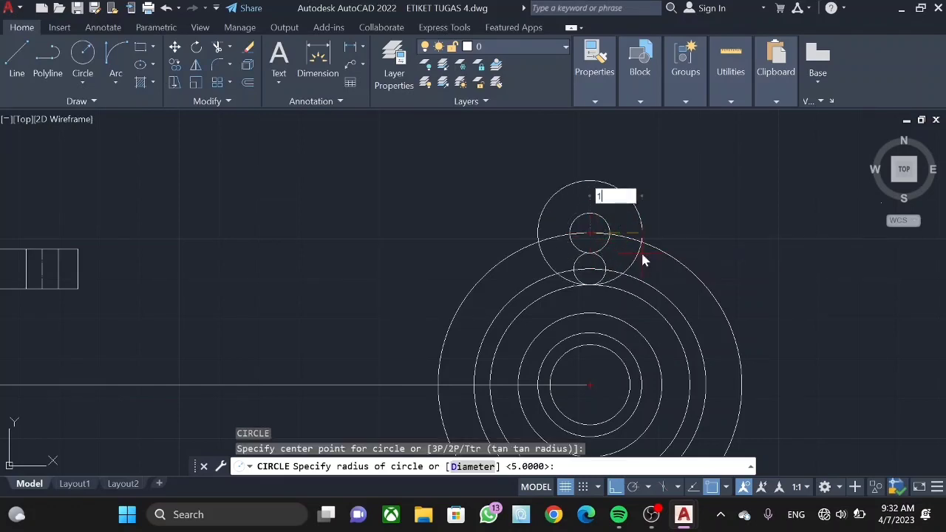
key(Return)
key(Escape)
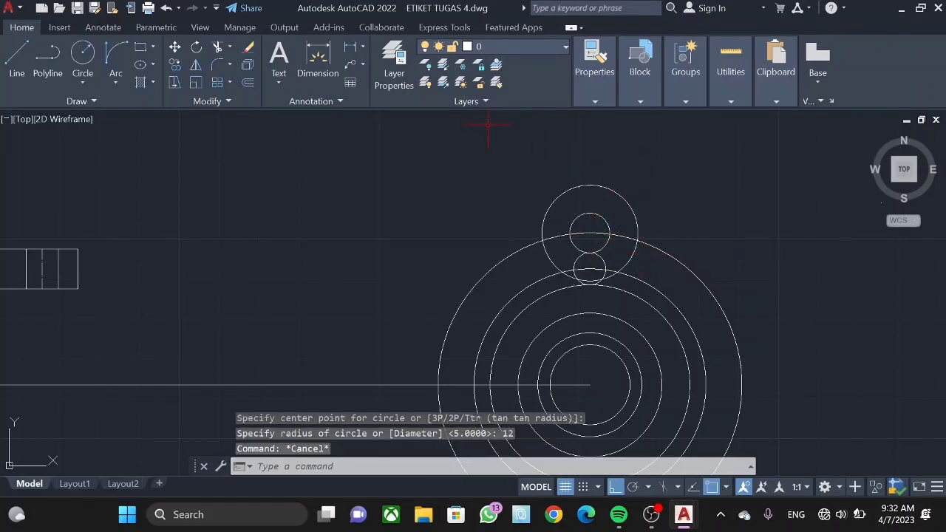
click(116, 61)
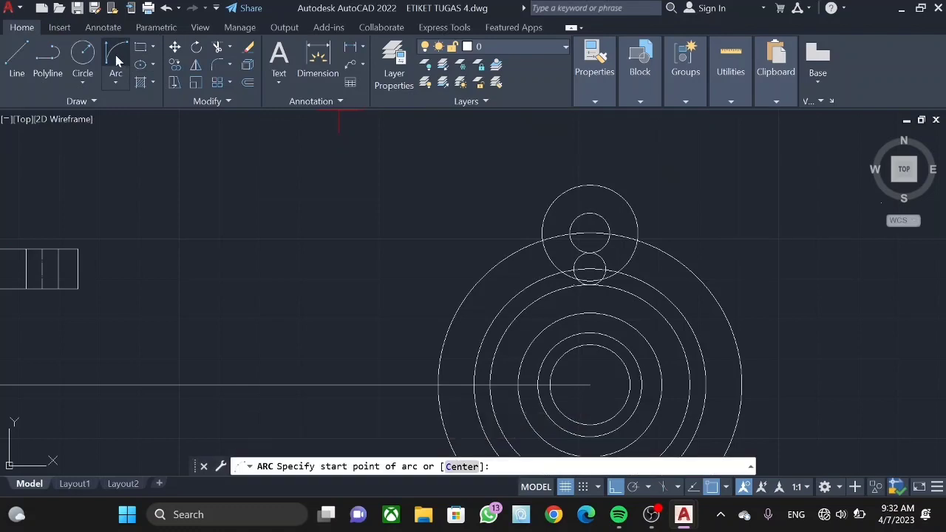
- Delete the old arc and draw a tangent arc from the lug circle's left side down to the rings
key(Delete)
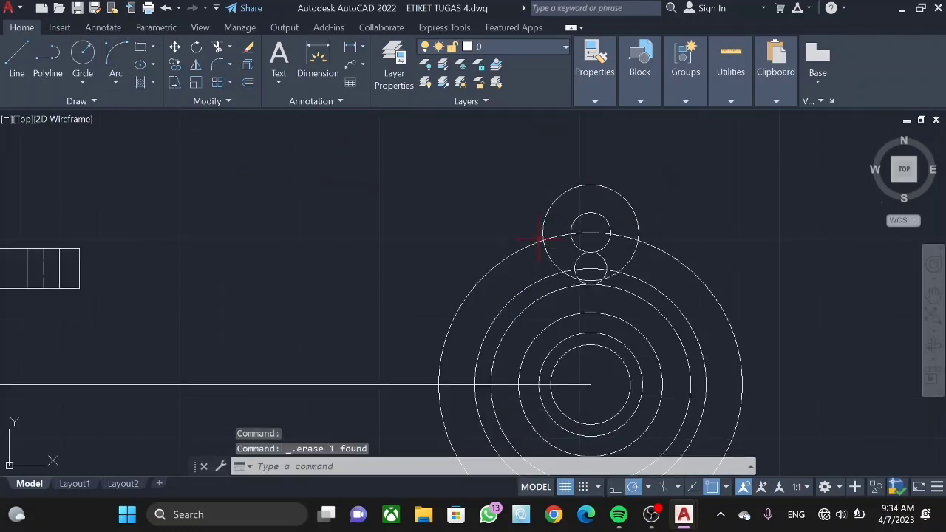
key(Delete)
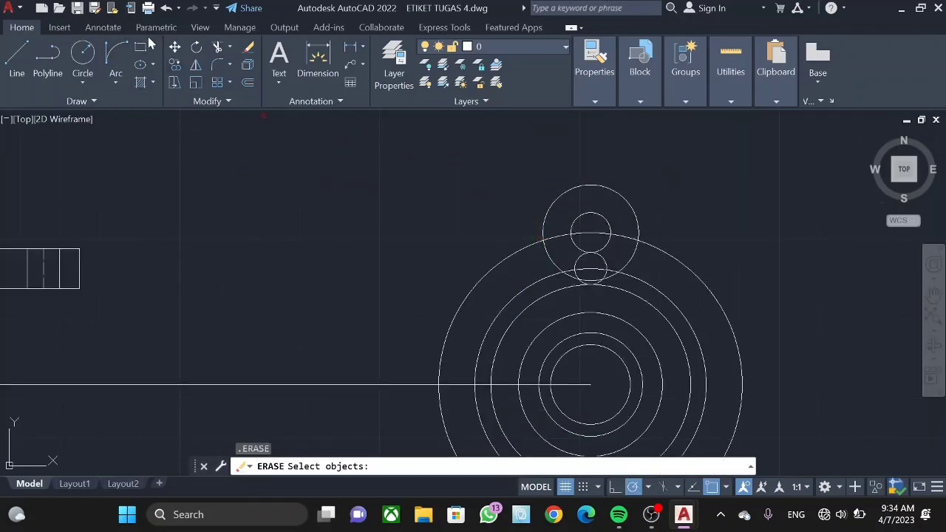
click(112, 65)
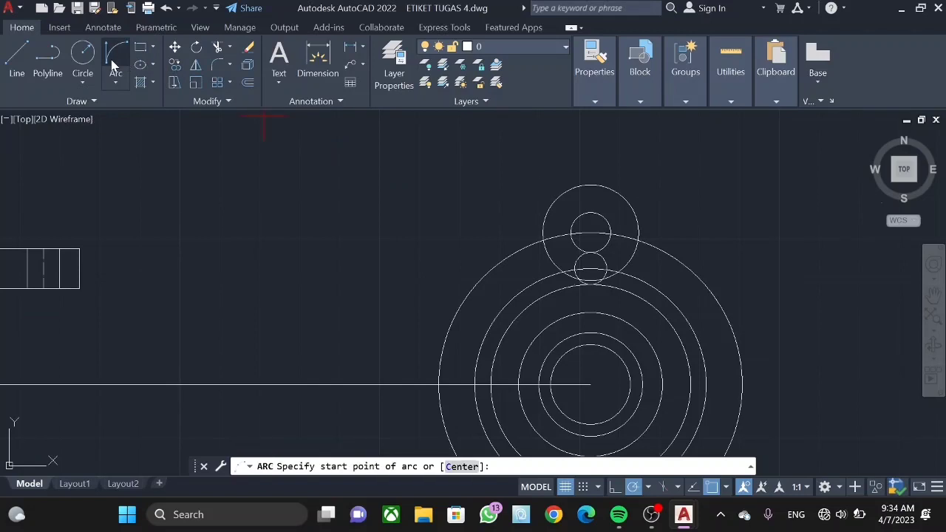
click(545, 217)
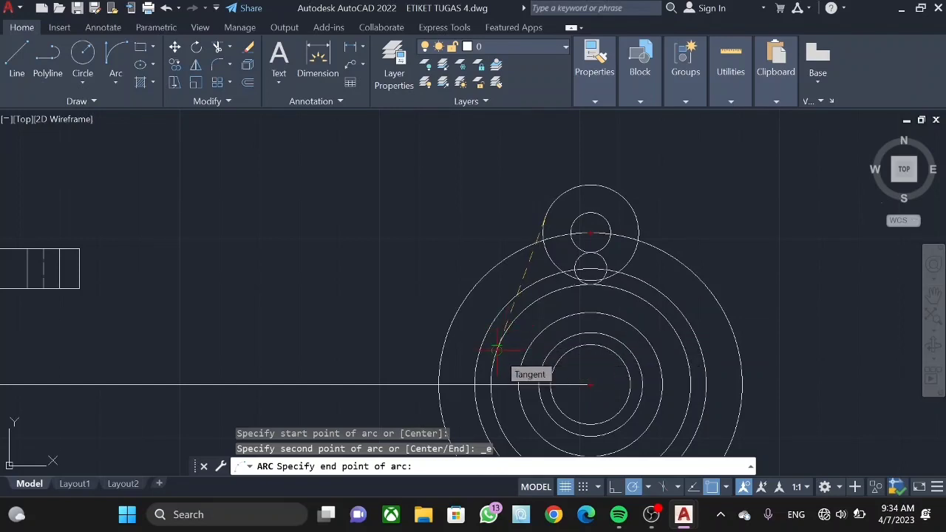
click(496, 348)
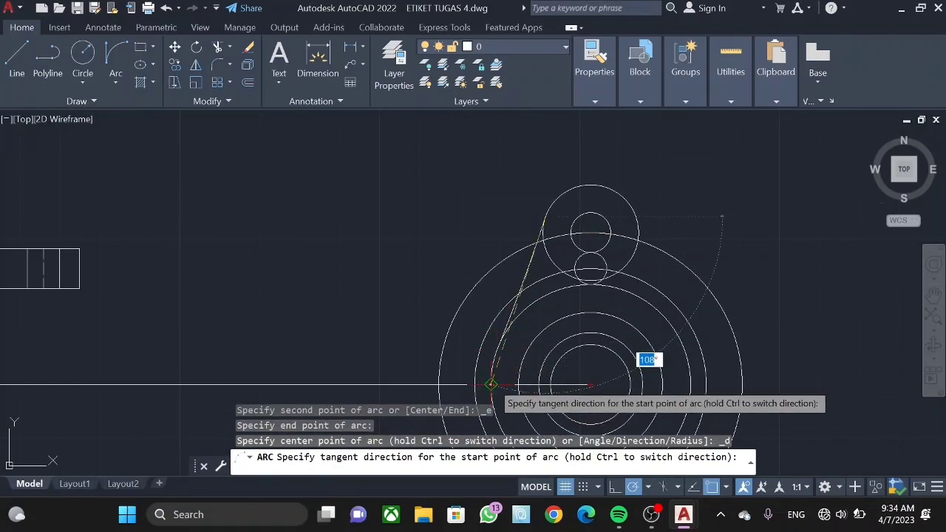
click(490, 384)
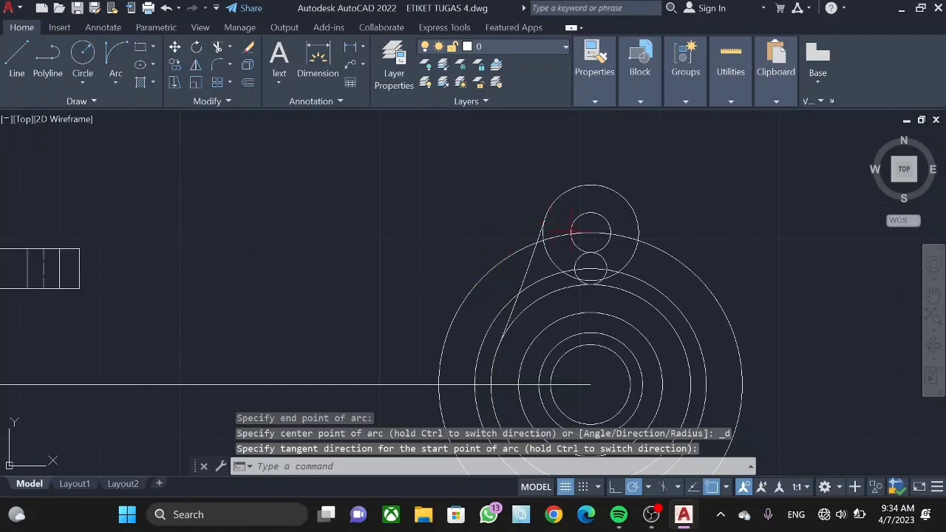
key(Escape)
key(Escape)
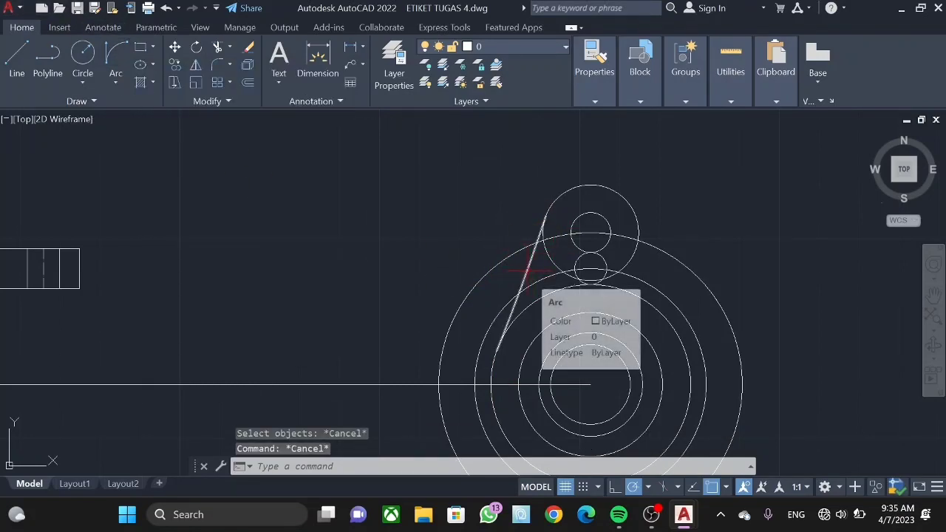
- Mirror the slanted arc about the vertical centre line, keeping the original, then trim an overlapping segment
click(526, 271)
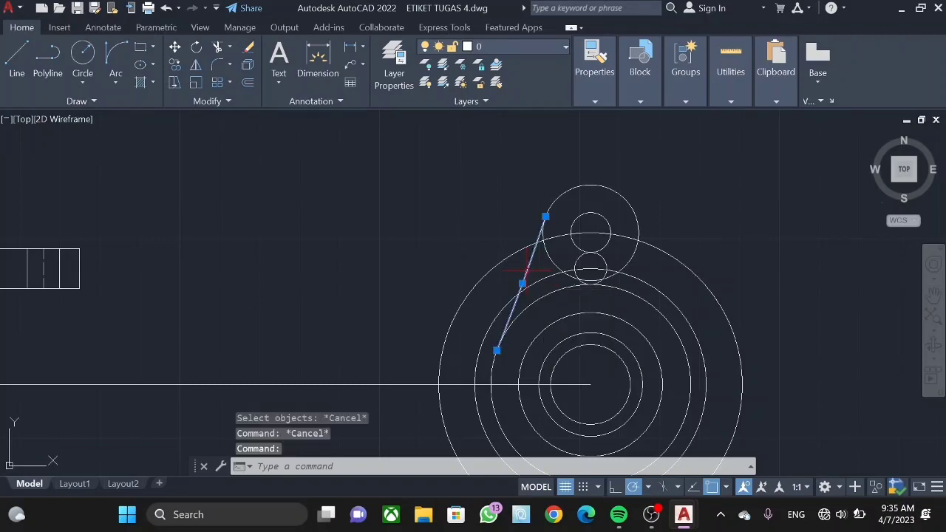
click(197, 66)
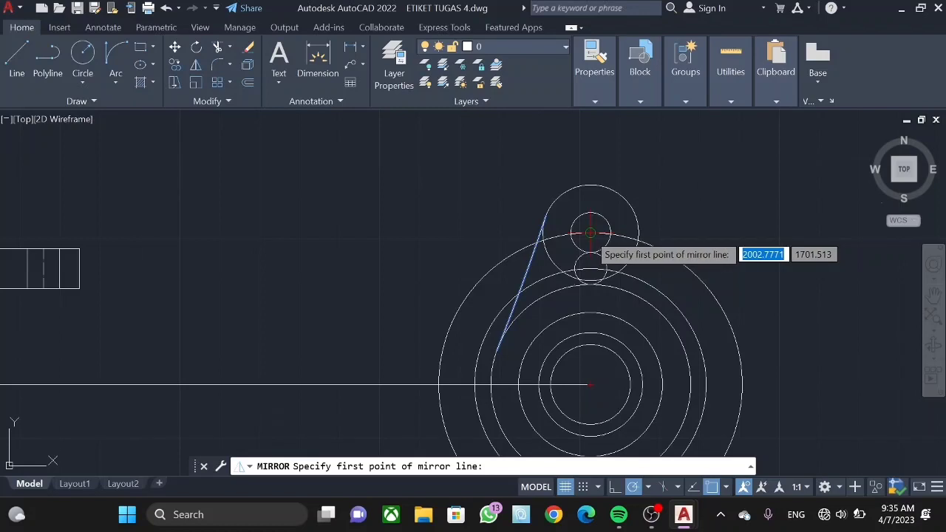
click(589, 384)
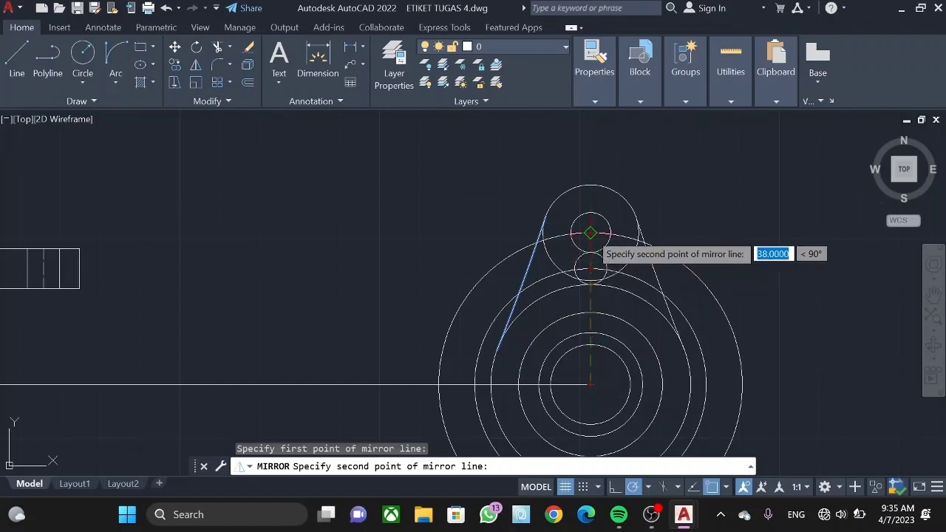
click(589, 234)
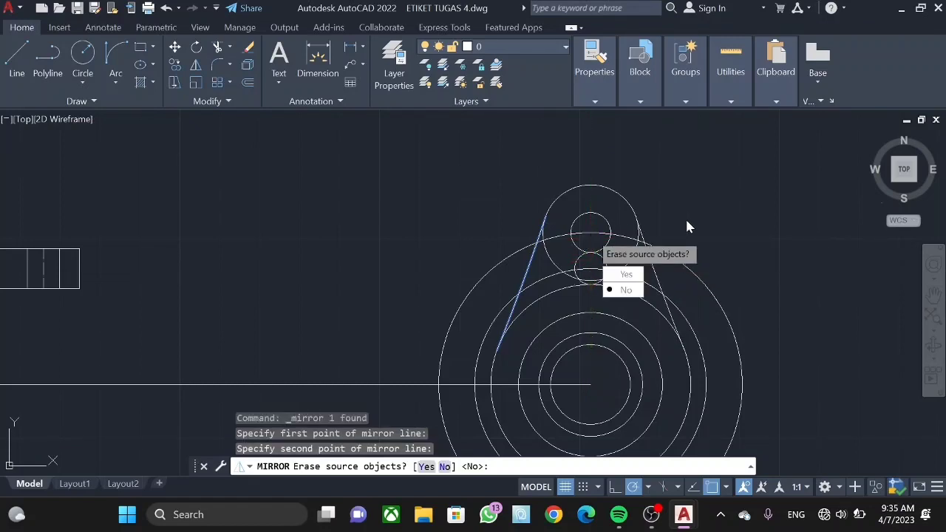
click(625, 290)
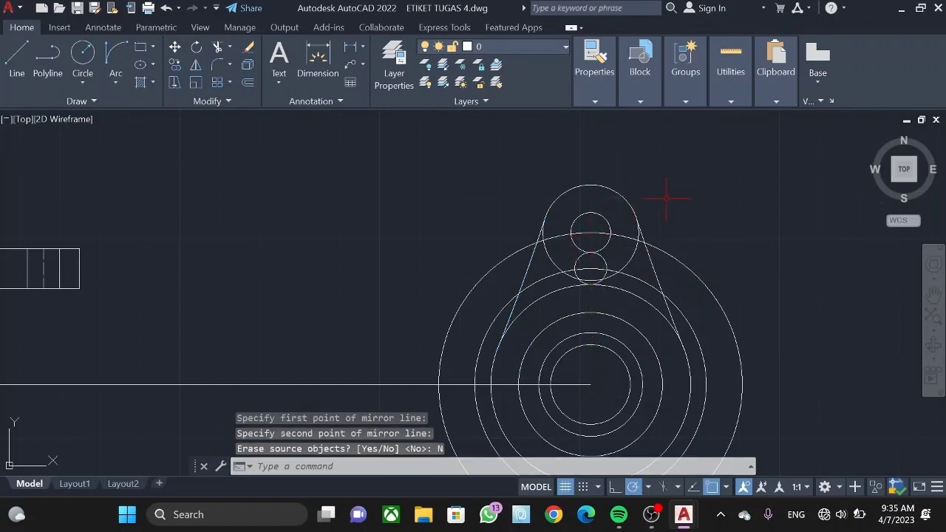
click(216, 47)
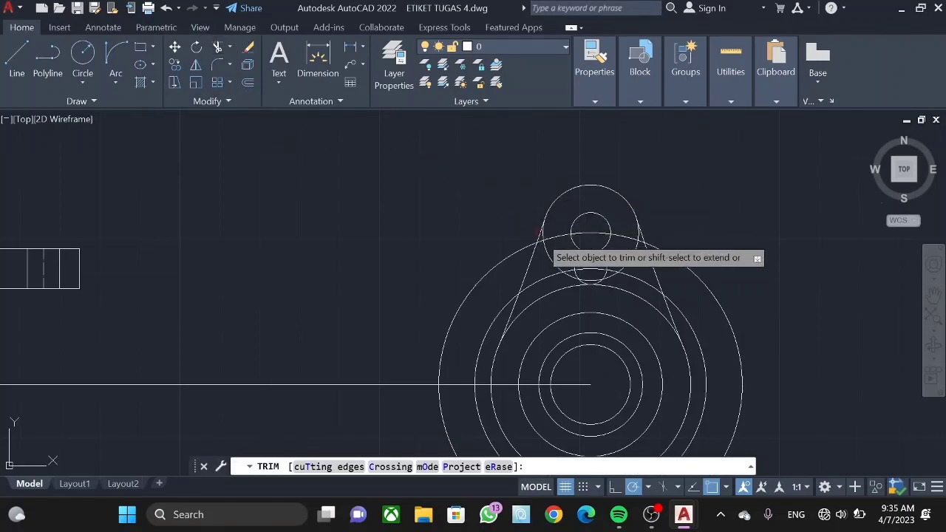
click(553, 249)
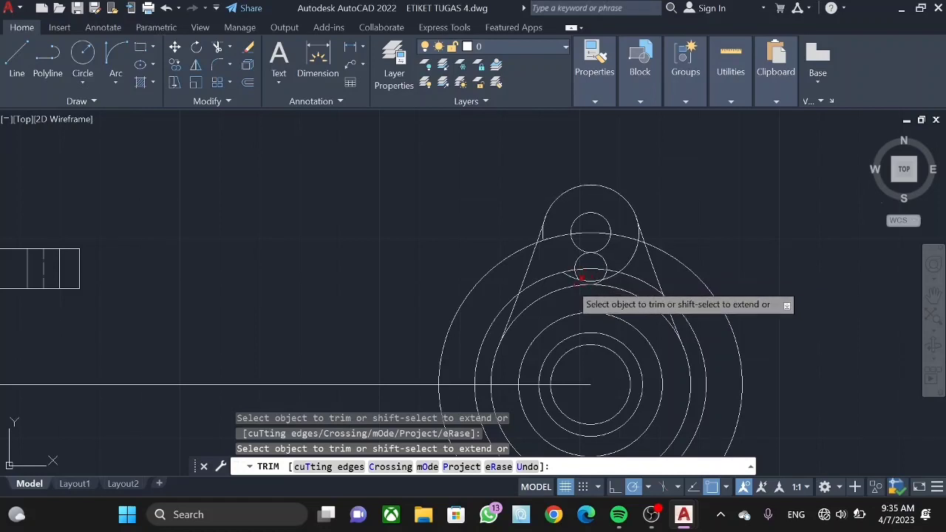
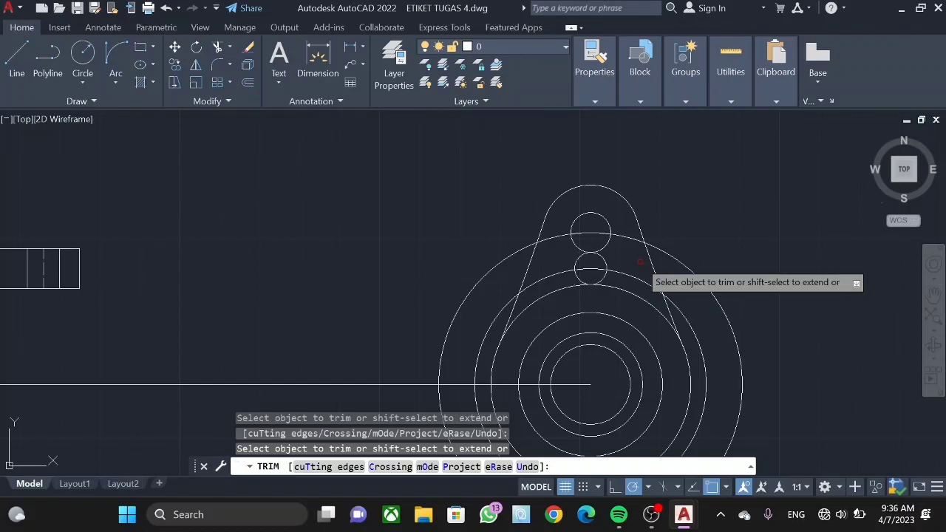
- Mirror the top lug's arc, hole circle and tangent line about the horizontal centre, keeping the original
key(Escape)
scroll(294, 205, down, 2)
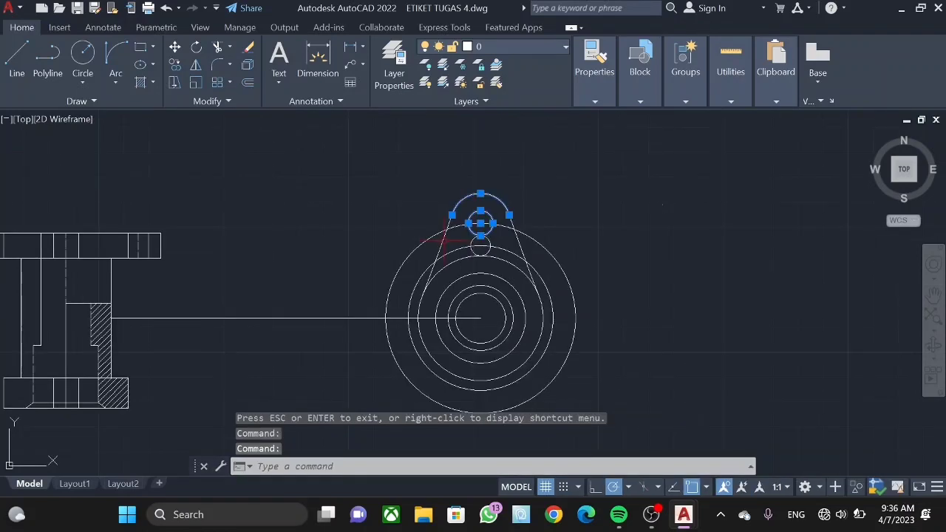
click(445, 241)
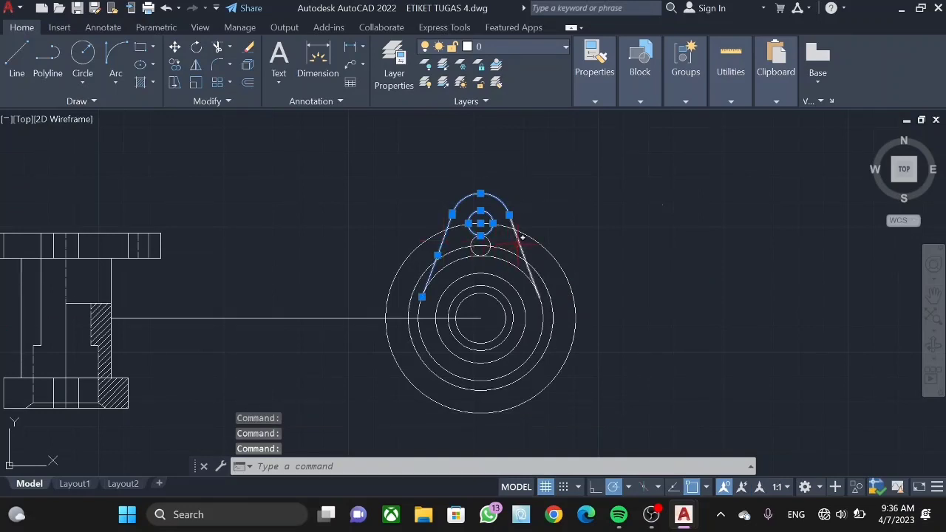
click(194, 68)
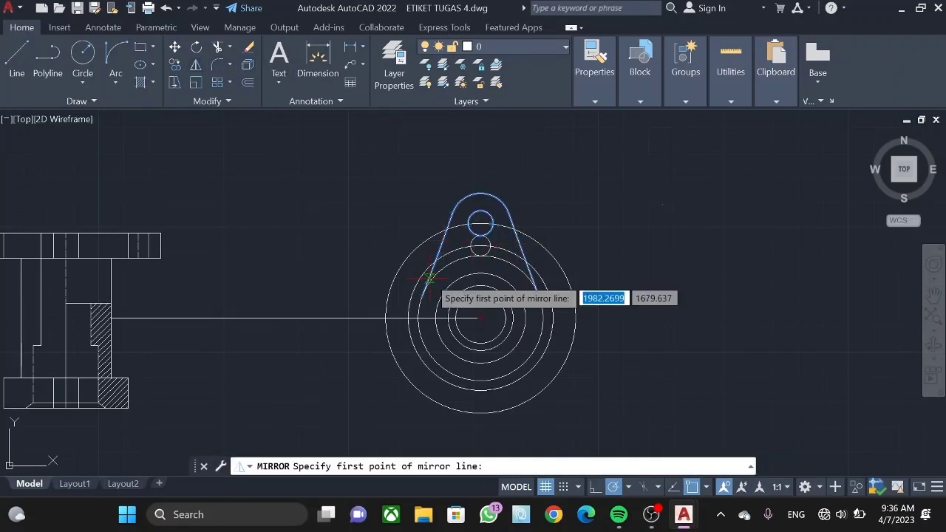
click(480, 318)
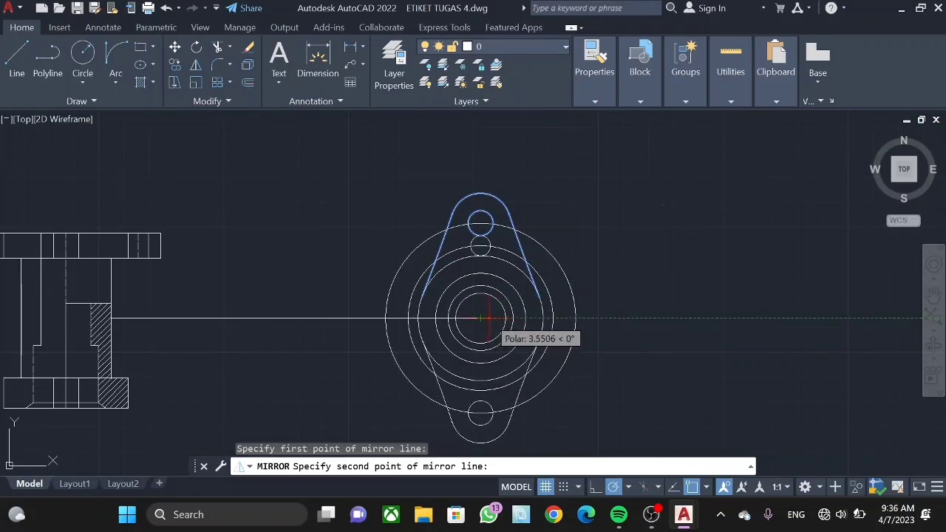
click(484, 319)
key(Return)
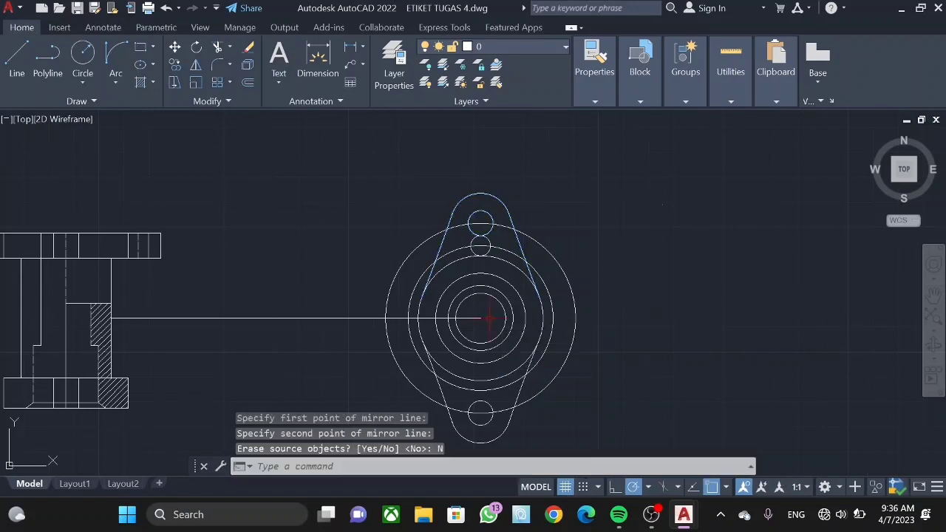
key(Escape)
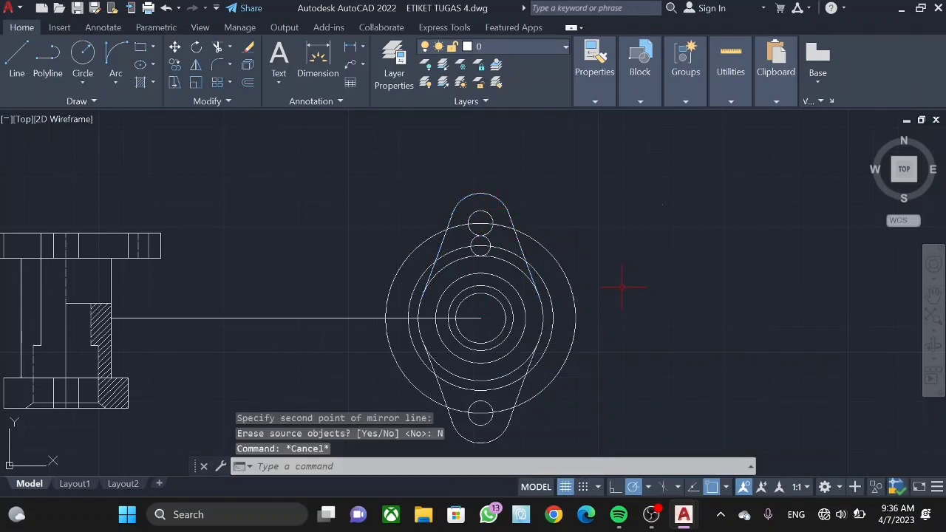
text(l)
key(Return)
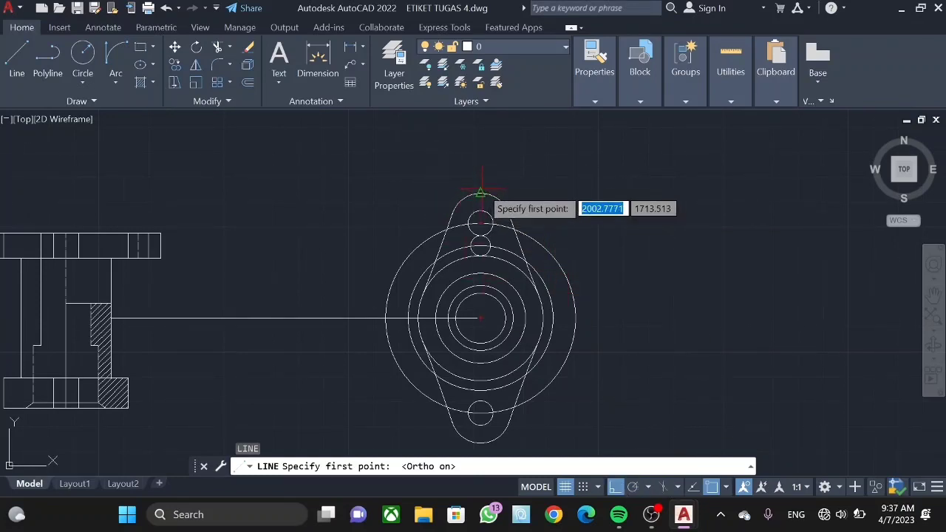
- Draw centre lines from the lug top to the centre and rightward, then delete the long projection line
click(480, 192)
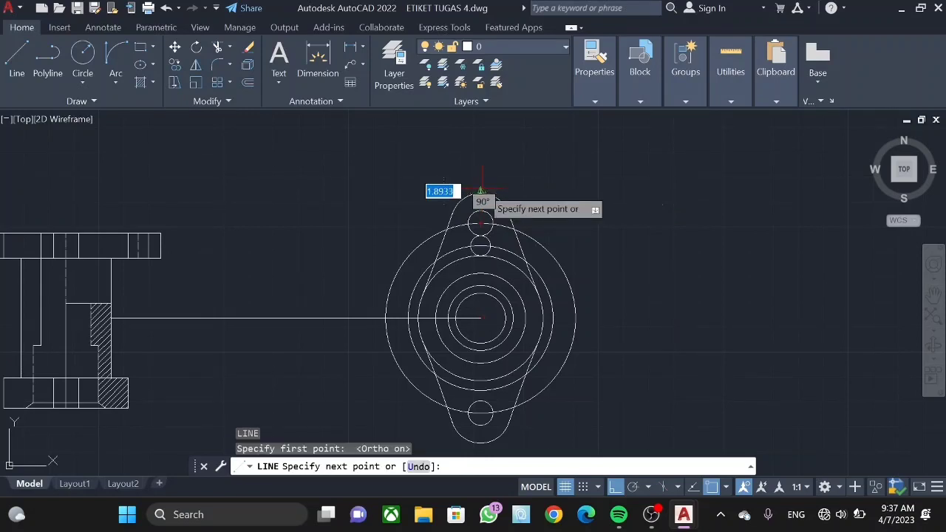
click(481, 318)
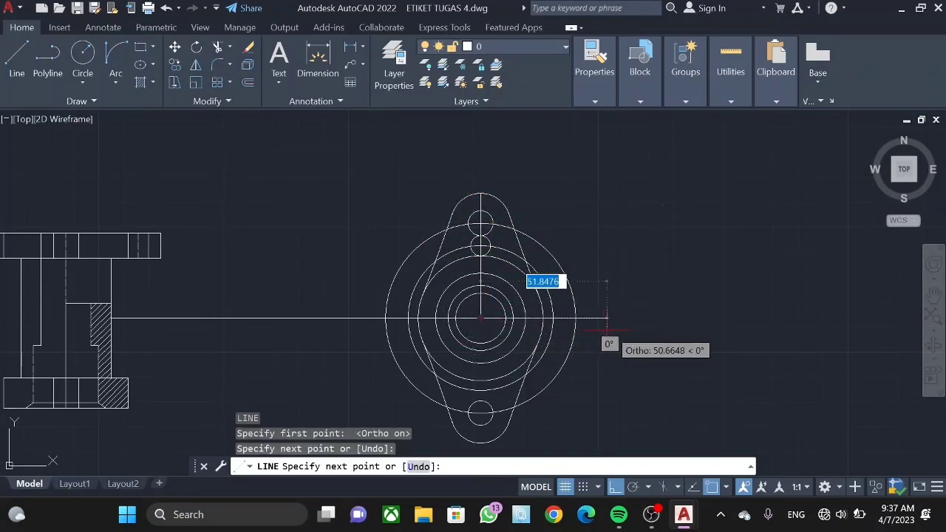
click(625, 334)
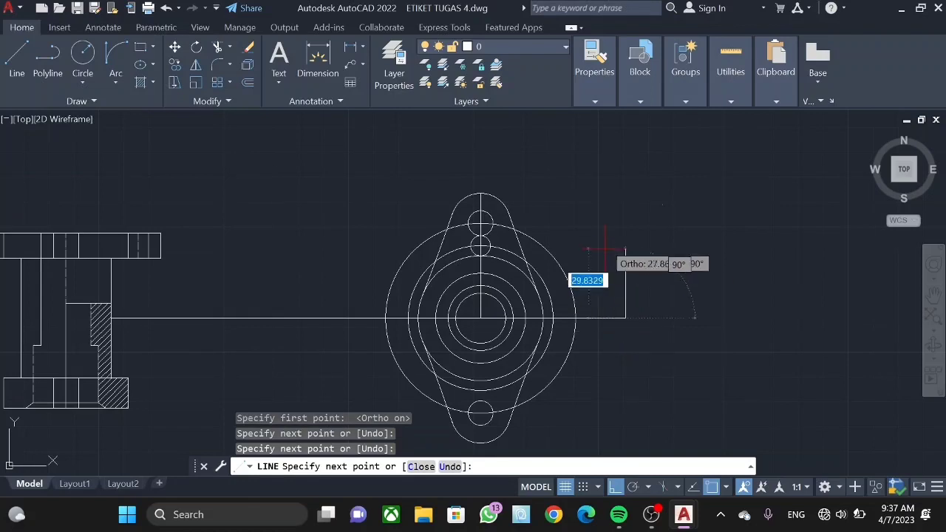
key(Escape)
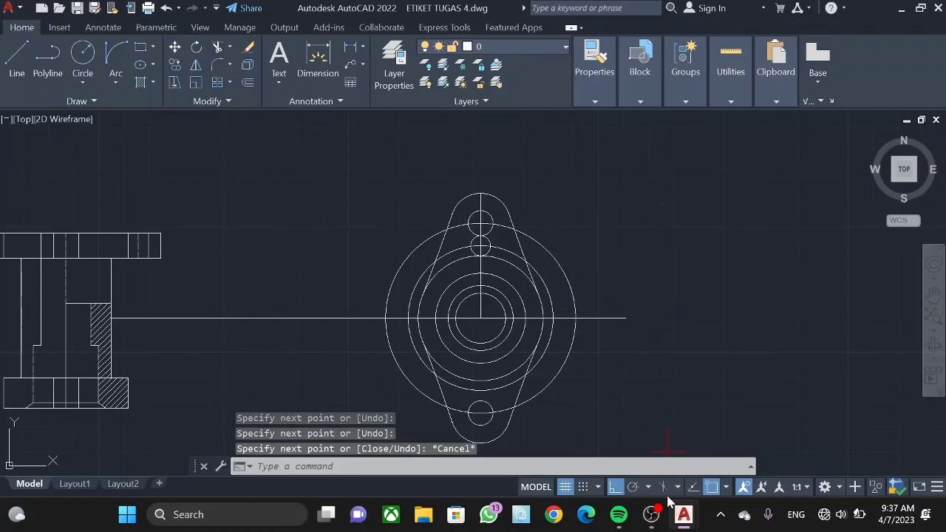
mouse_move(650, 514)
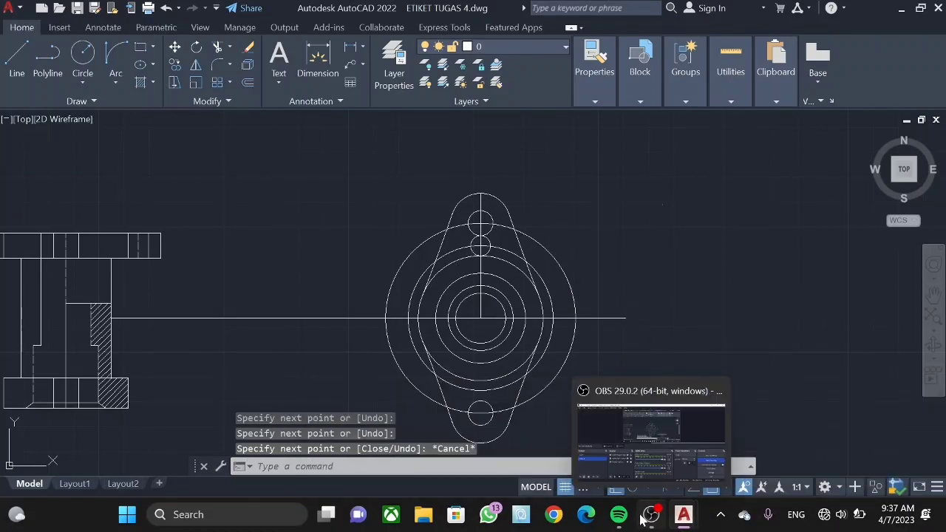
click(359, 318)
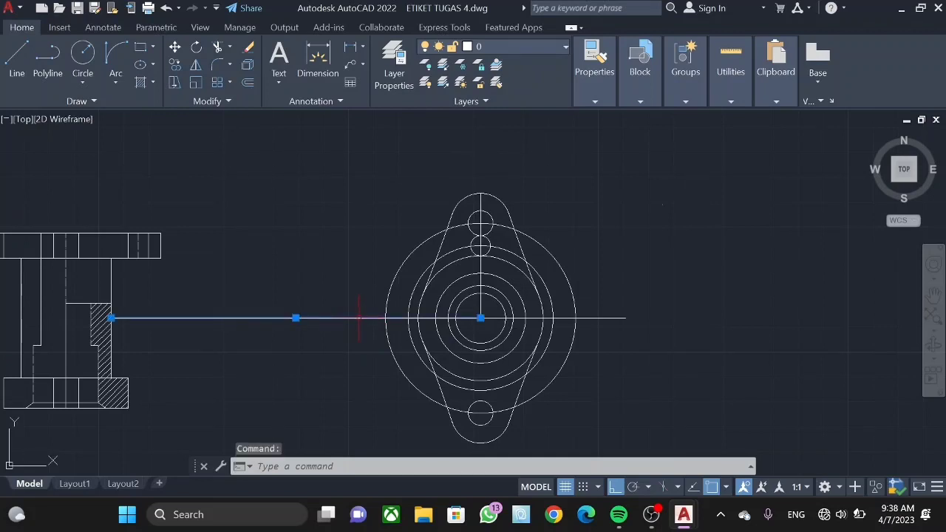
key(Delete)
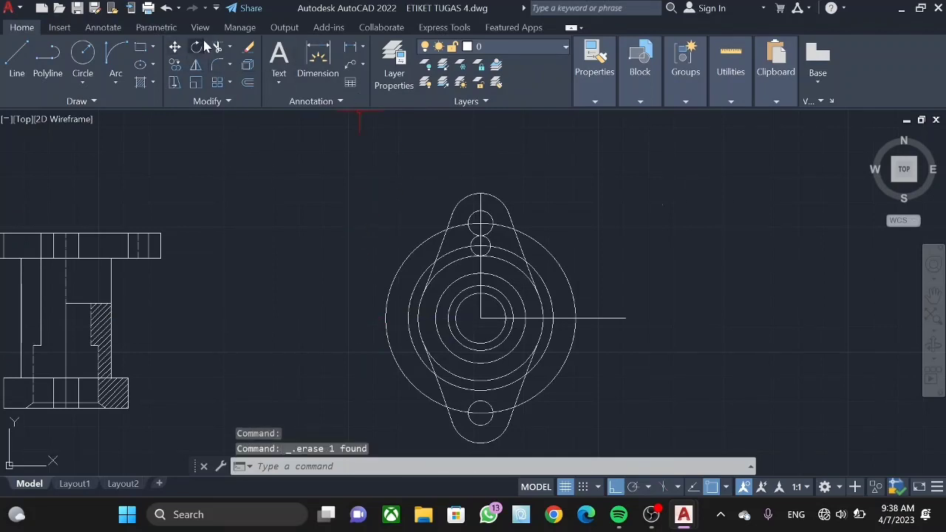
- Trim away the right part of the top lug outline
click(218, 47)
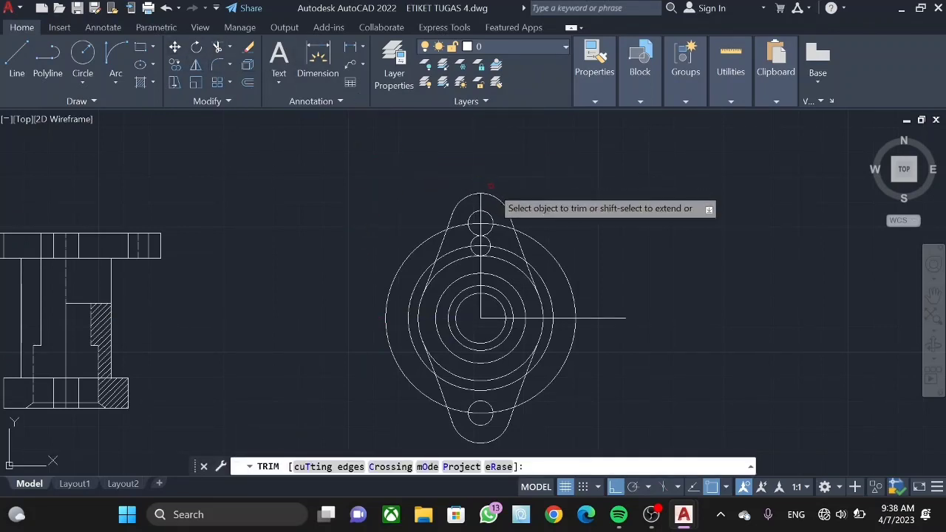
click(494, 196)
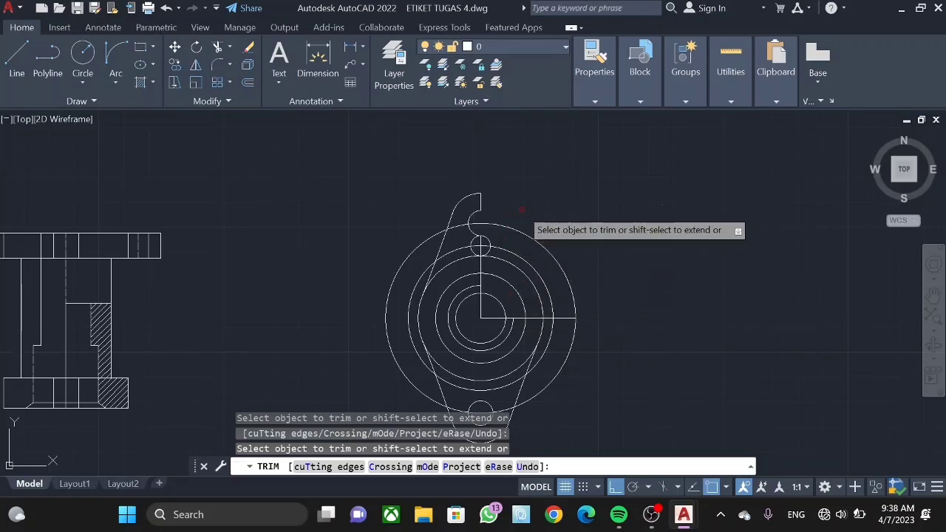
key(Escape)
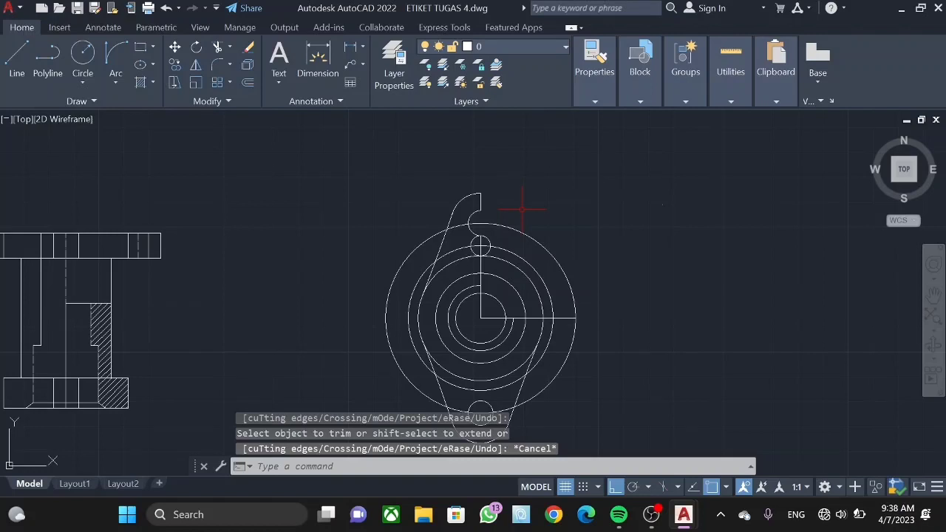
click(933, 296)
- Copy the whole front section view to the right of the circular top view
drag(754, 313, 633, 249)
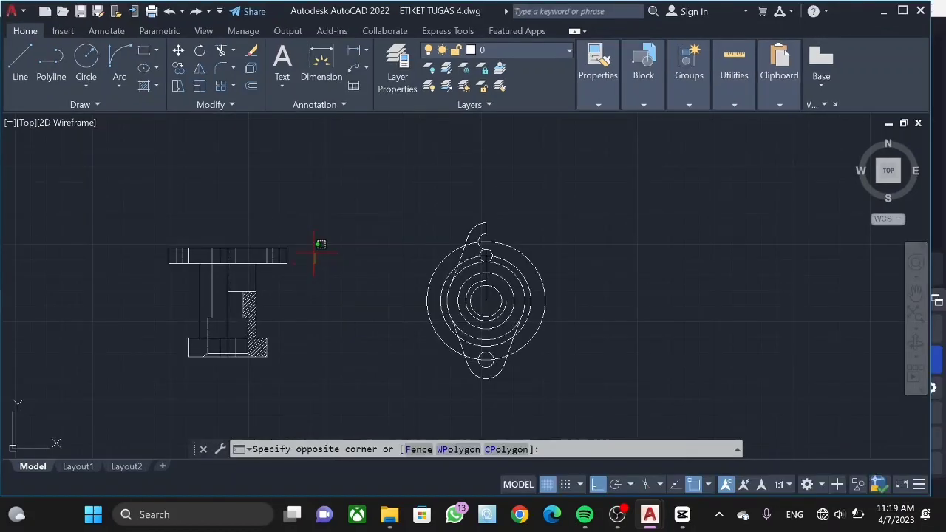
drag(314, 251, 291, 356)
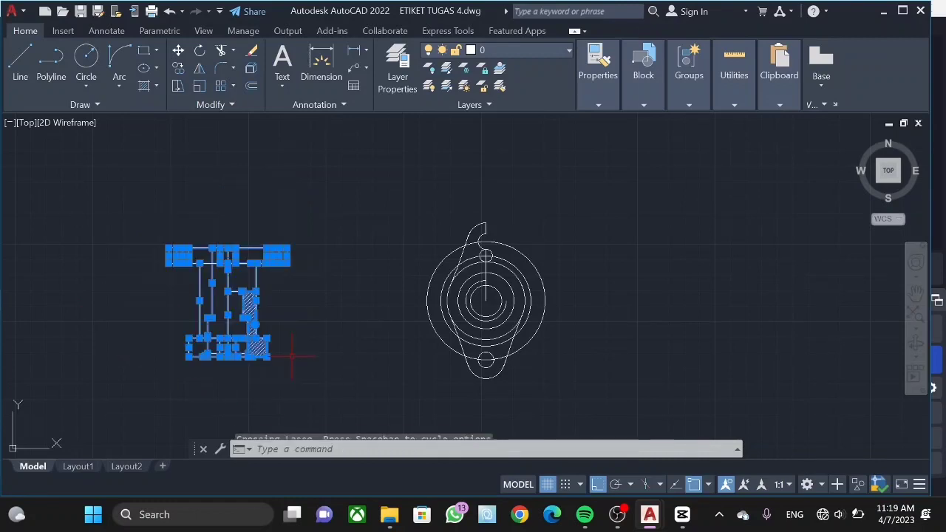
right_click(235, 271)
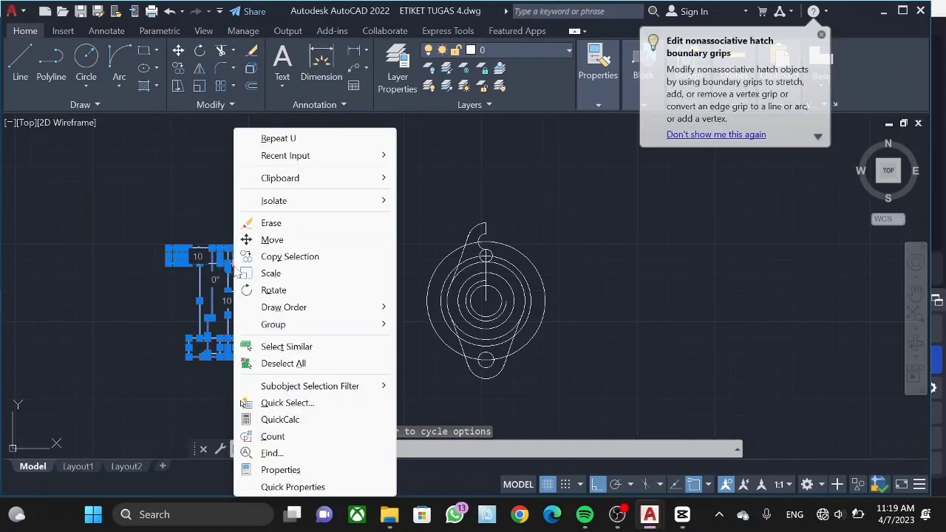
click(278, 258)
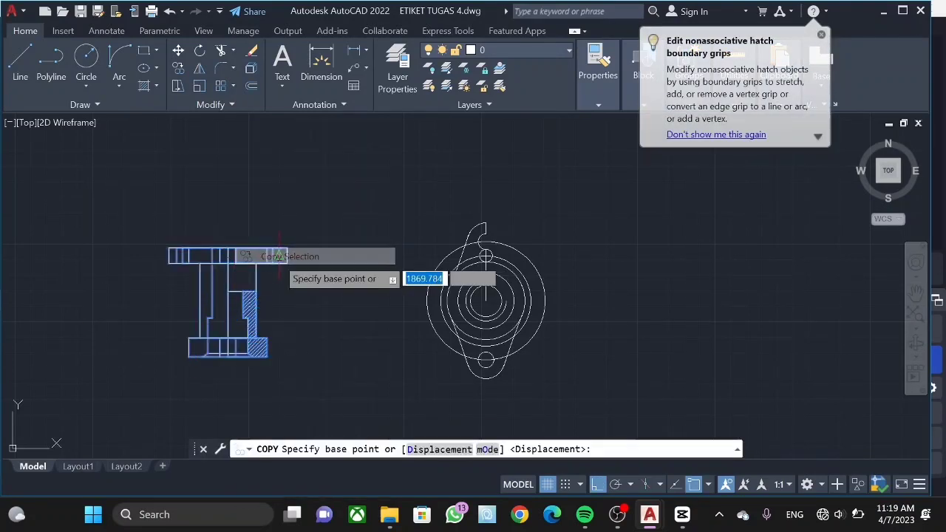
click(227, 250)
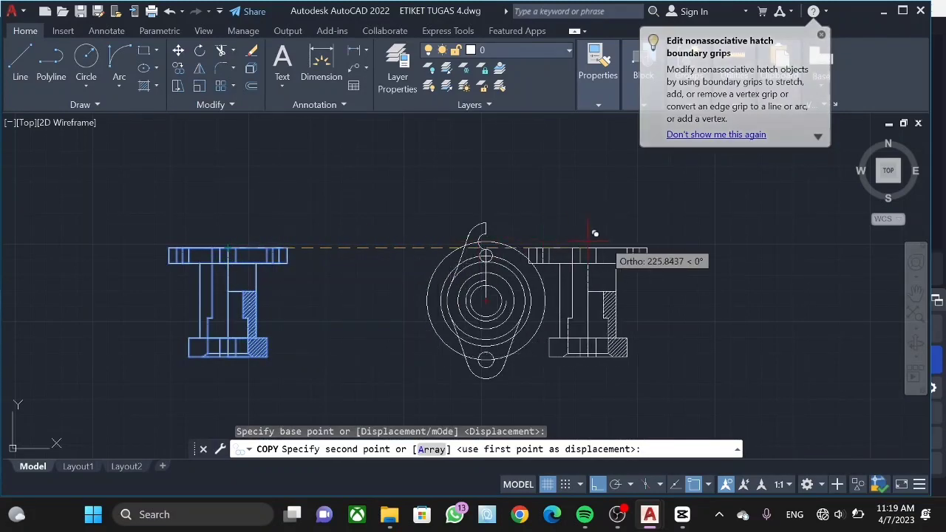
click(731, 250)
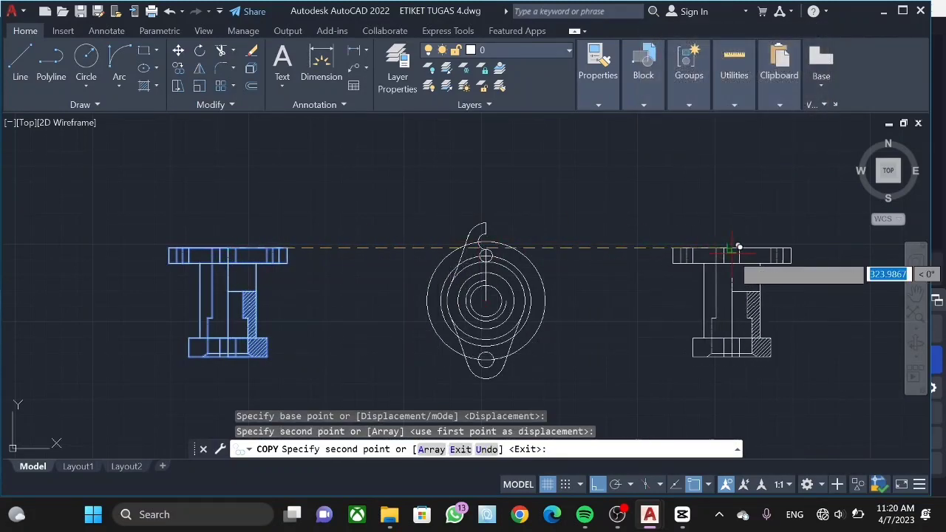
key(Escape)
- Rotate the copied view 90° and align it with the circular view's horizontal centre line
drag(809, 234, 818, 292)
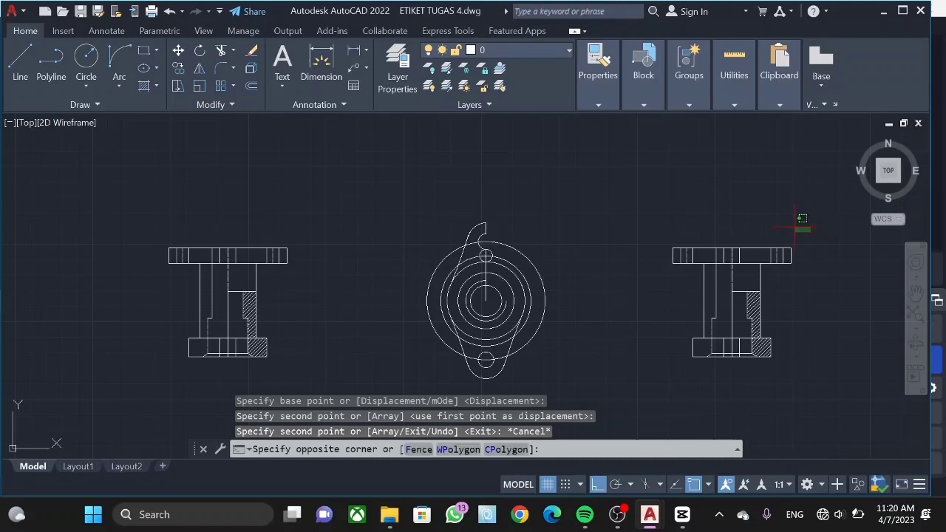
right_click(676, 229)
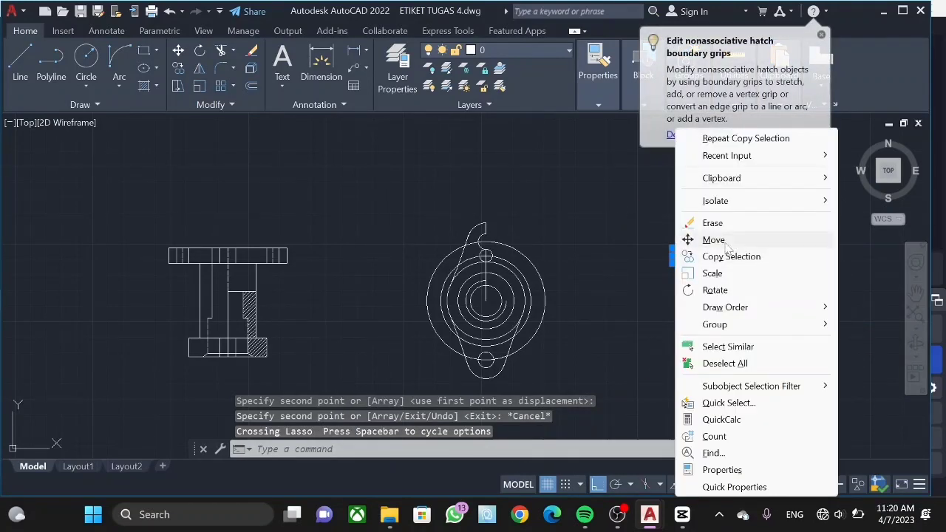
click(720, 290)
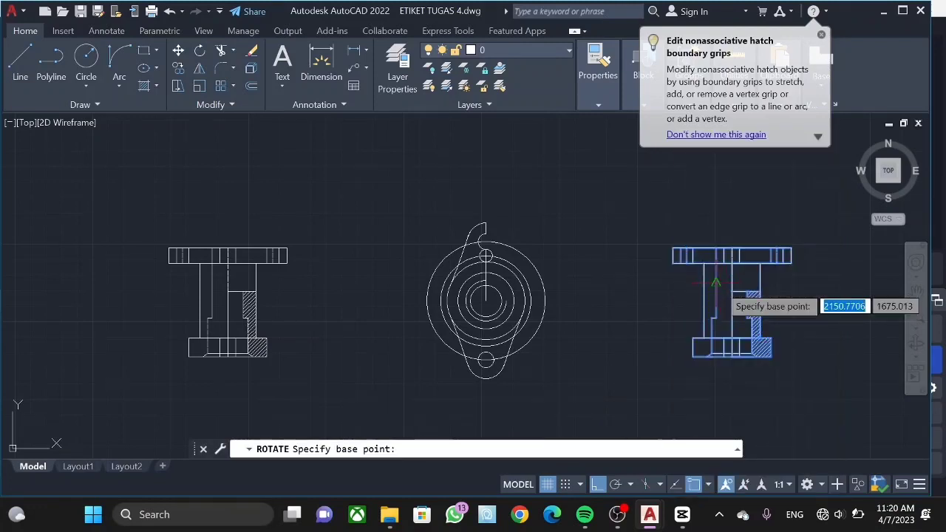
click(733, 249)
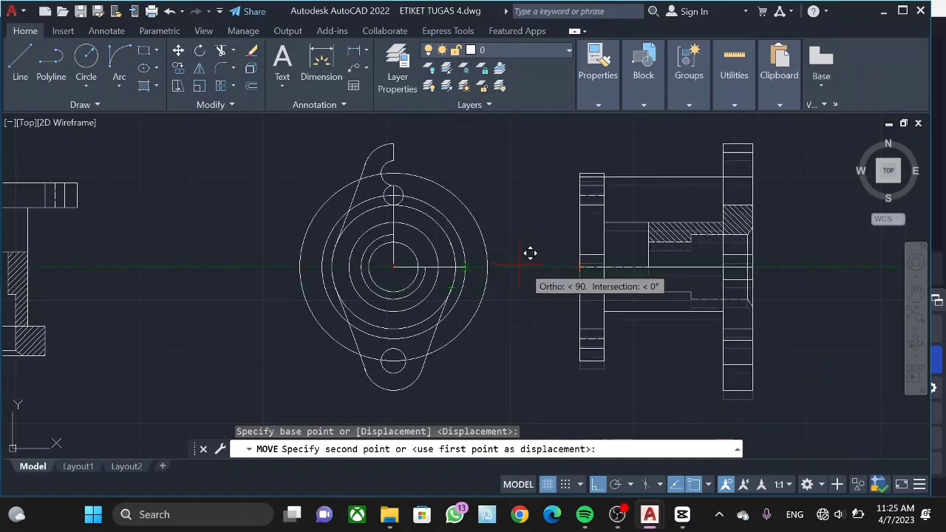
click(584, 254)
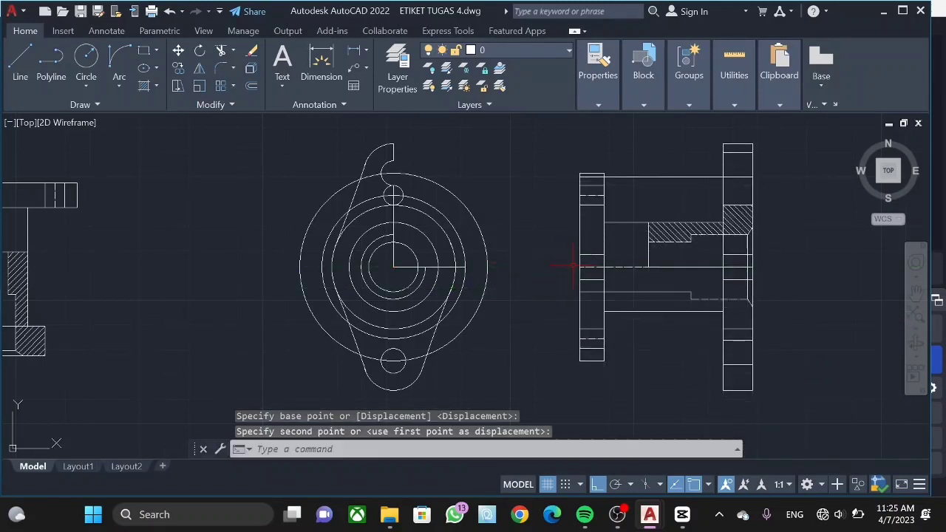
key(Escape)
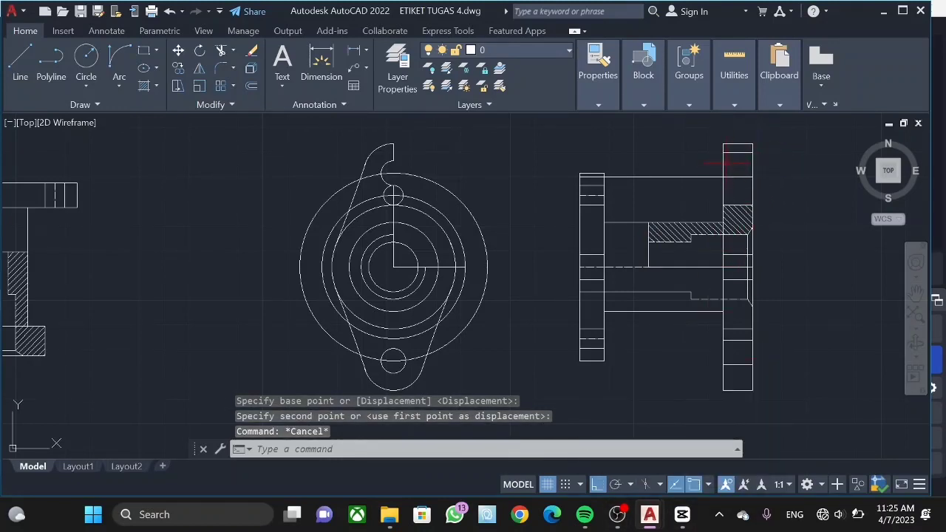
- Start the flange outline at the side view corner with a 50 upward edge and a 12 segment
click(722, 192)
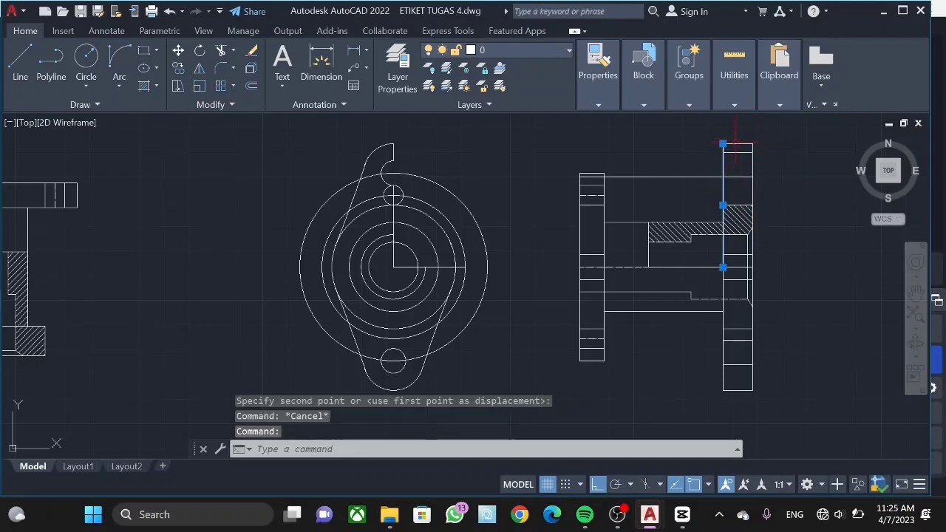
text(l)
key(Return)
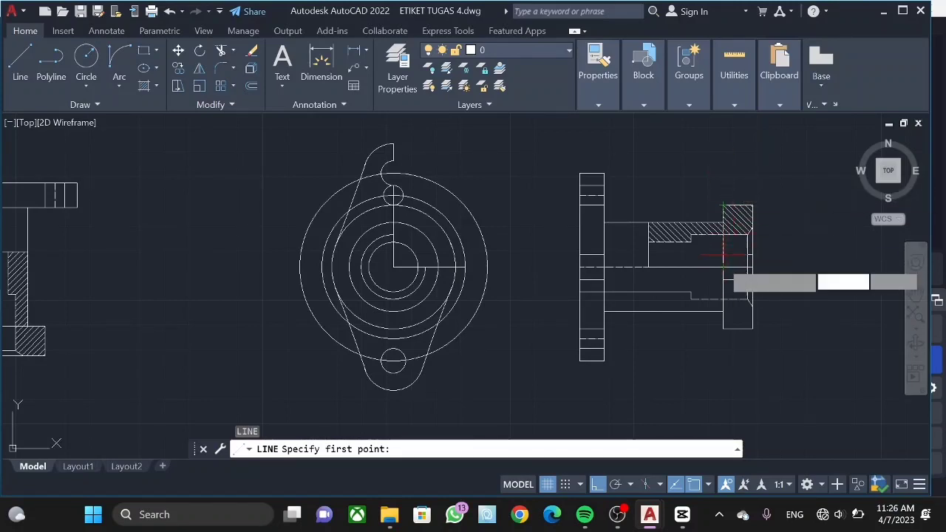
click(722, 266)
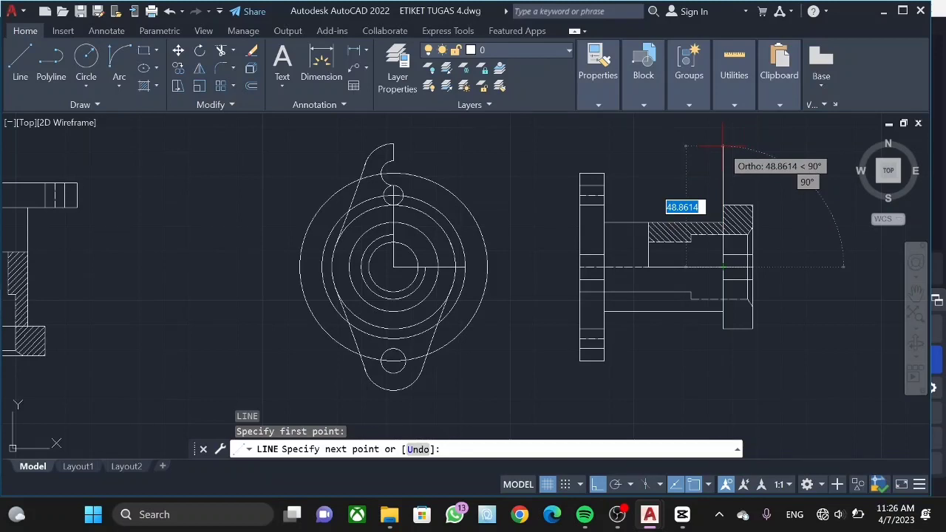
text(50)
key(Return)
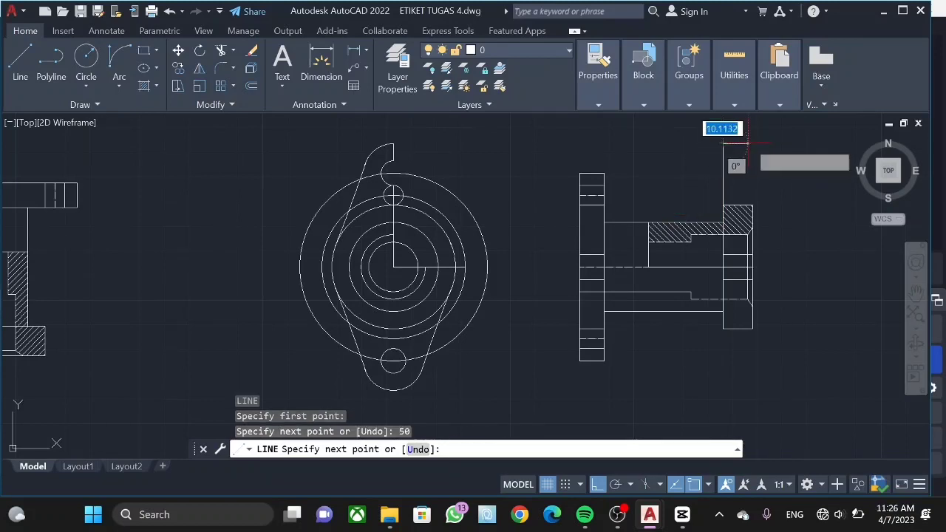
text(12)
key(Return)
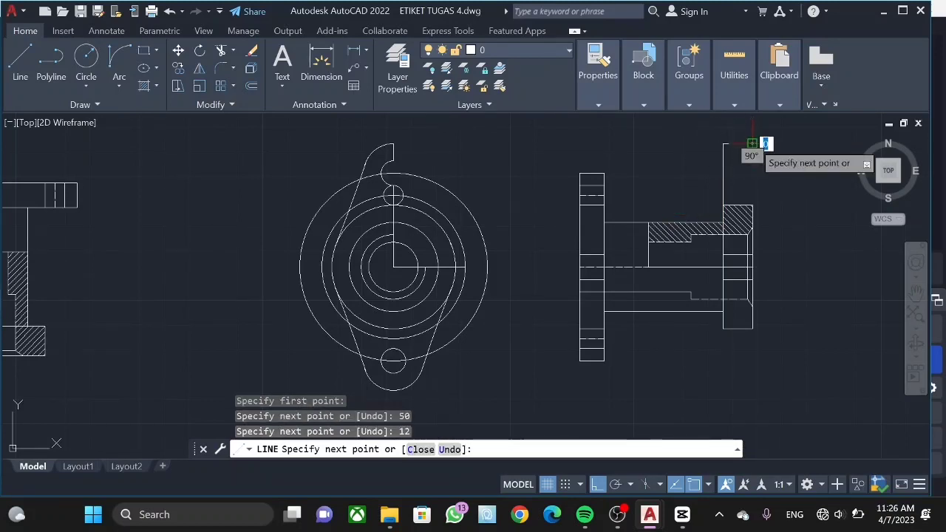
- Continue the flange outline with a 100 vertical edge and two 12 segments
text(100)
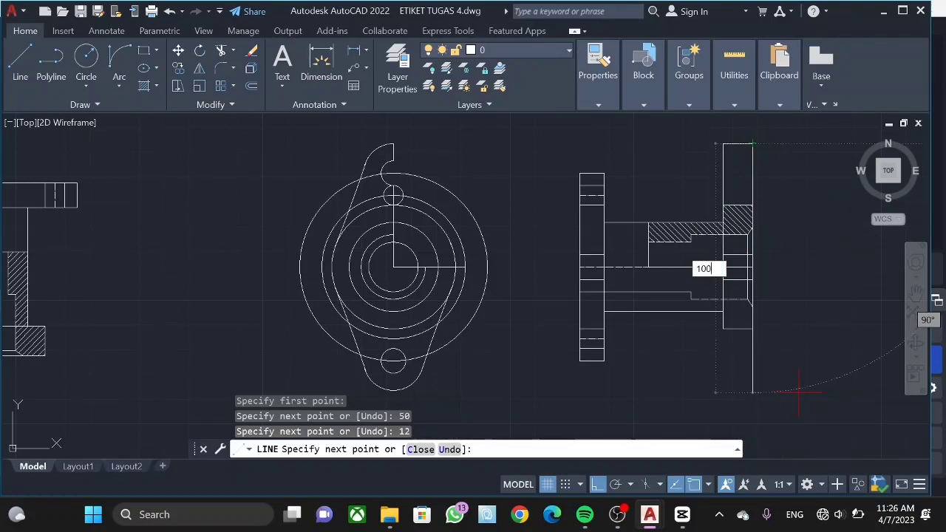
key(Return)
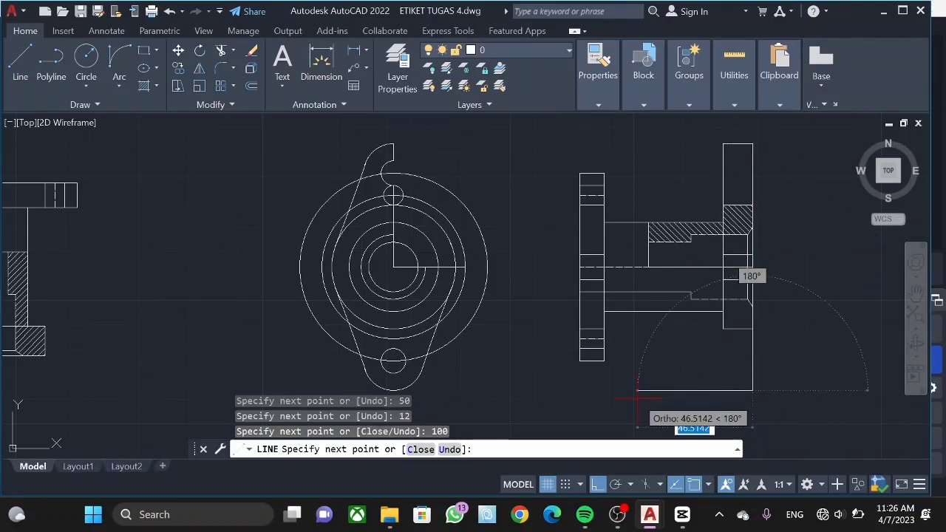
text(12)
key(Return)
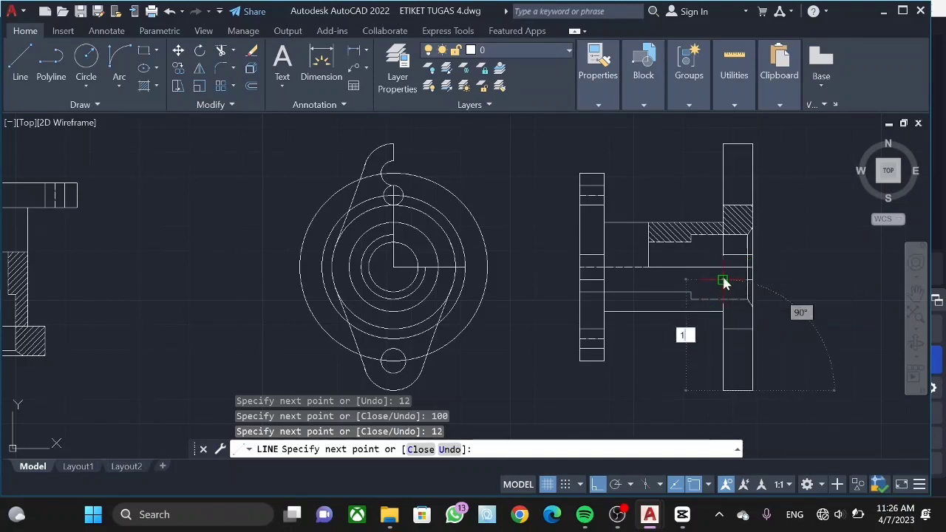
text(2)
key(Return)
key(Escape)
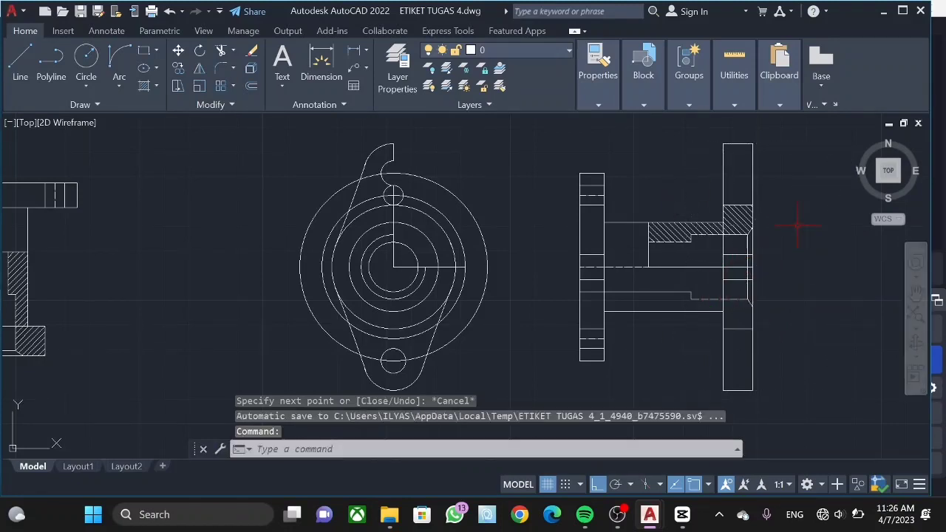
- Draw a short horizontal line across the flange top
key(Return)
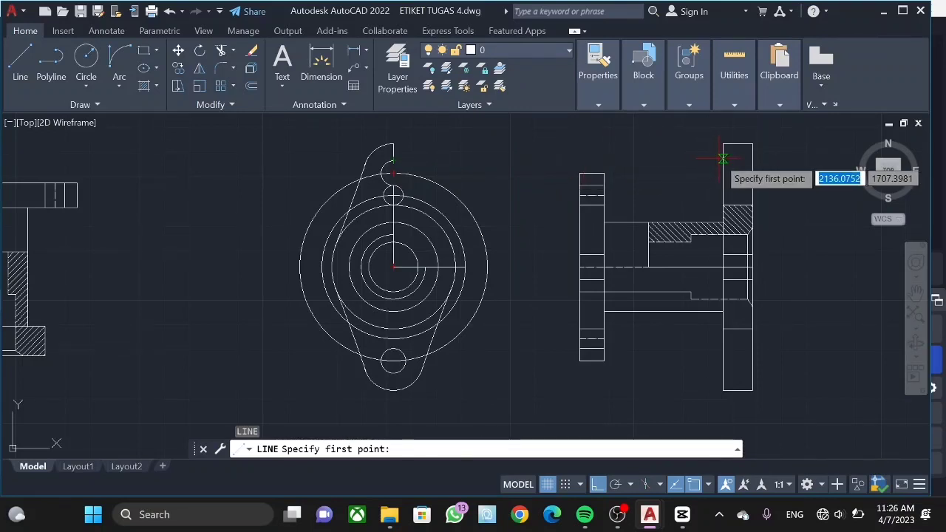
click(713, 160)
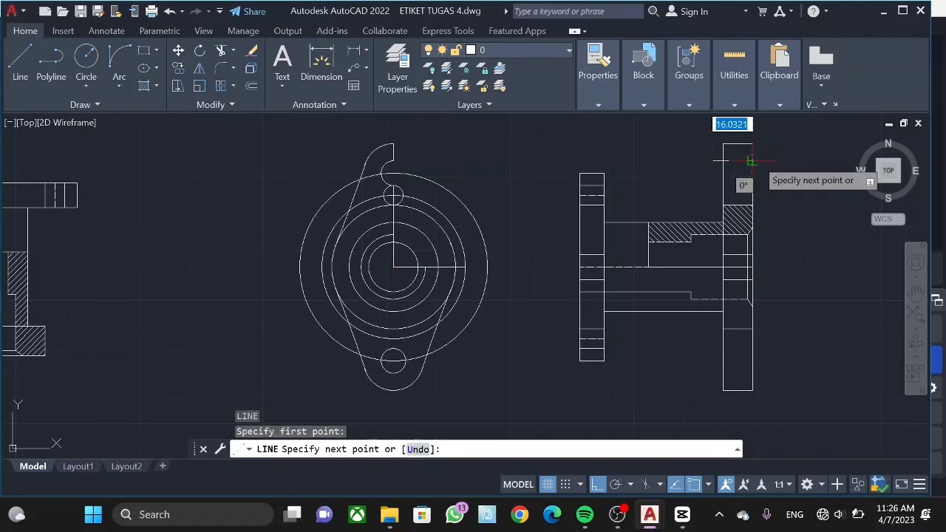
click(752, 159)
key(Escape)
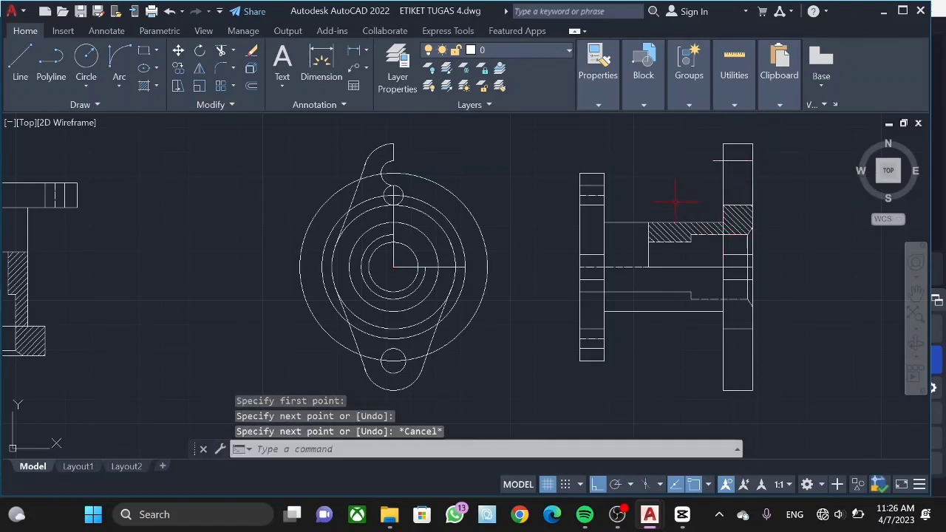
text(l)
key(Return)
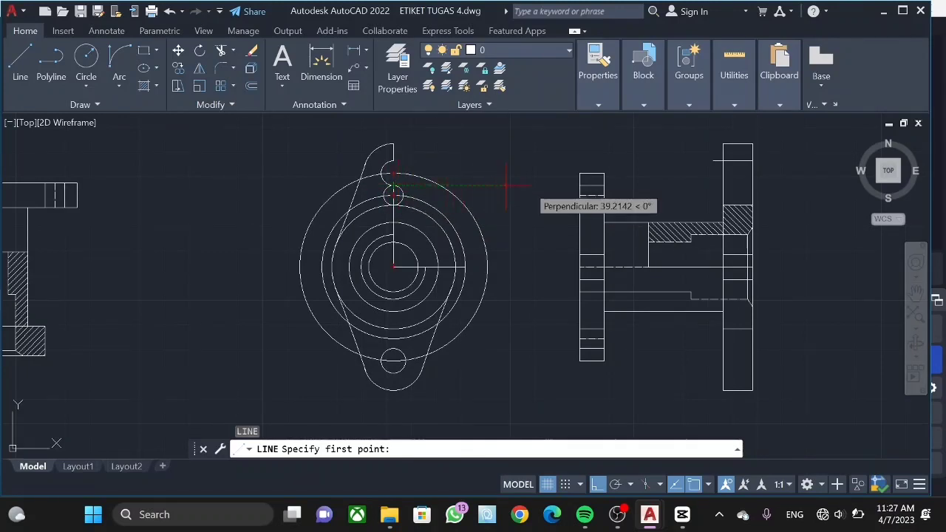
click(715, 184)
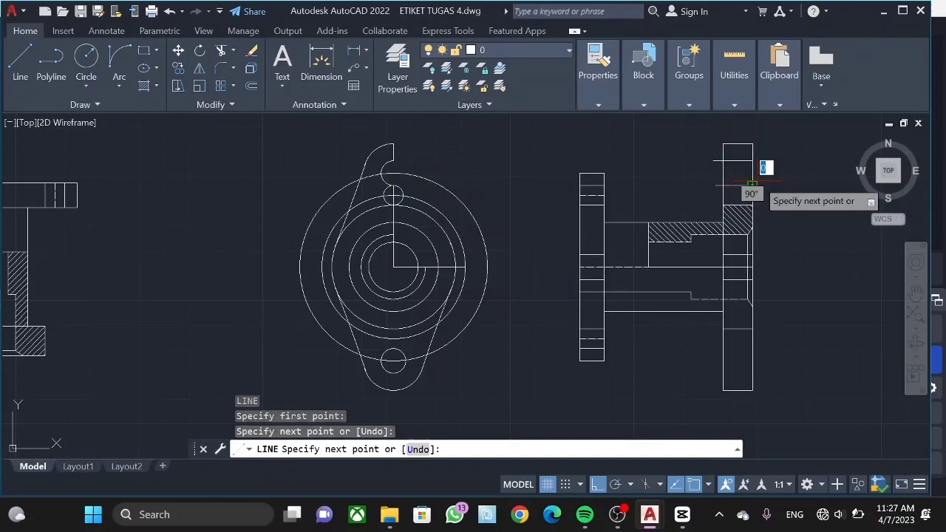
key(Escape)
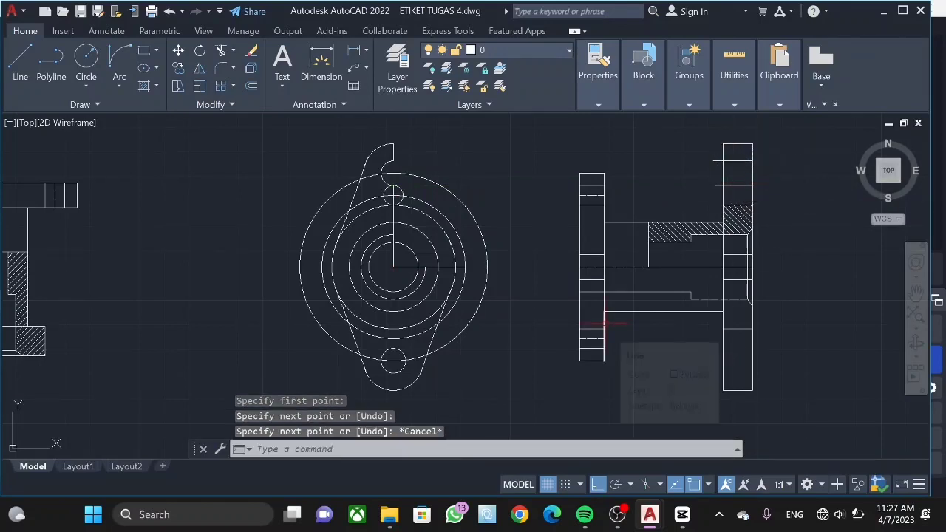
- Draw a projection line from the lower lug hole across to the side view's right edge
text(l)
key(Return)
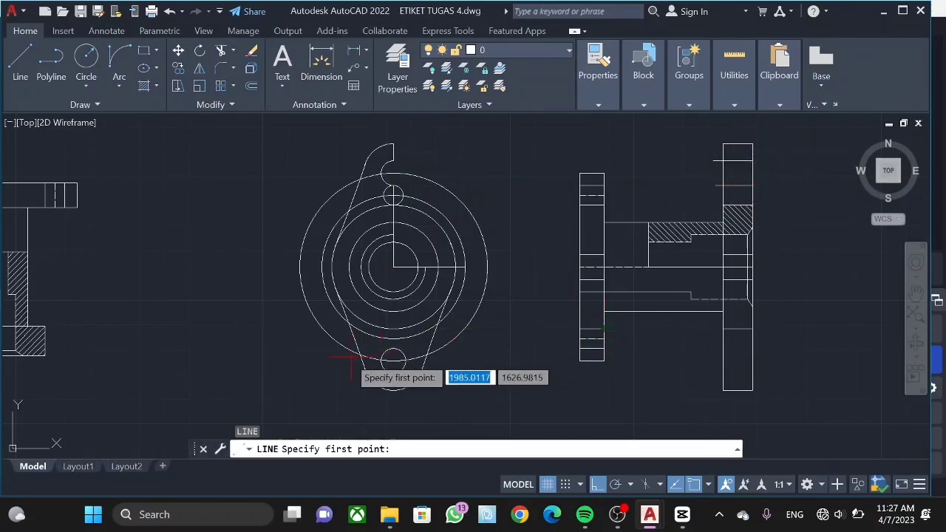
click(393, 352)
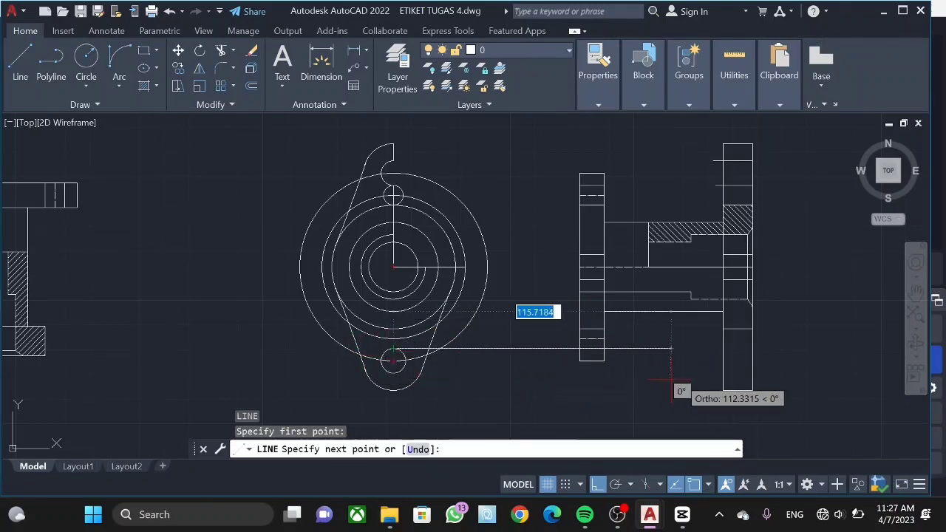
click(751, 348)
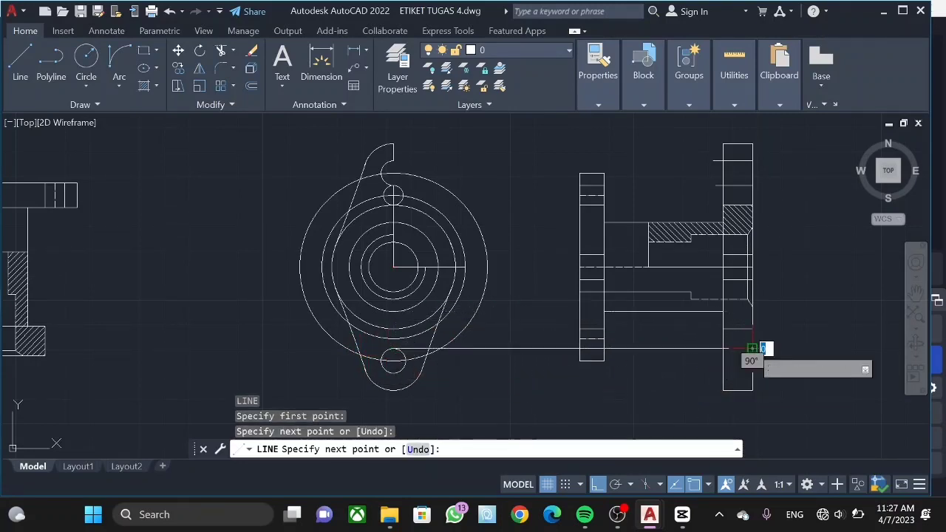
key(Escape)
key(Return)
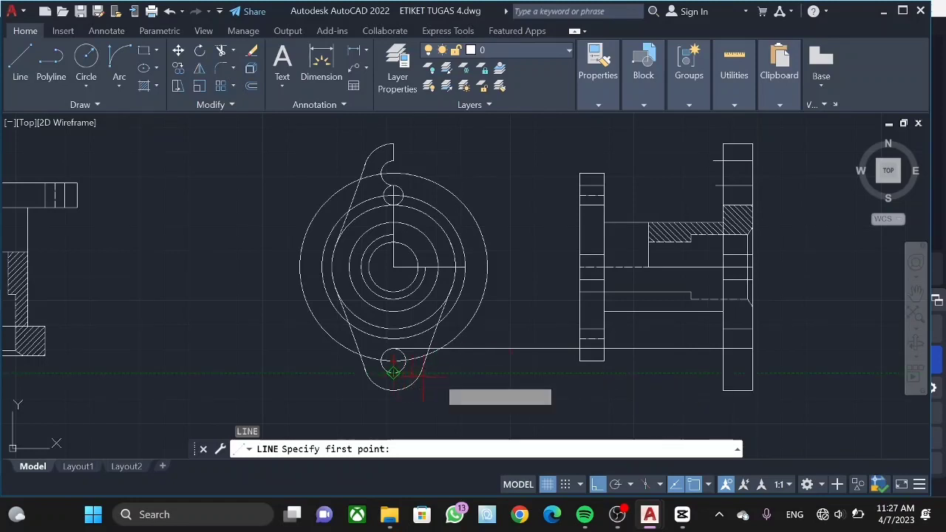
click(708, 371)
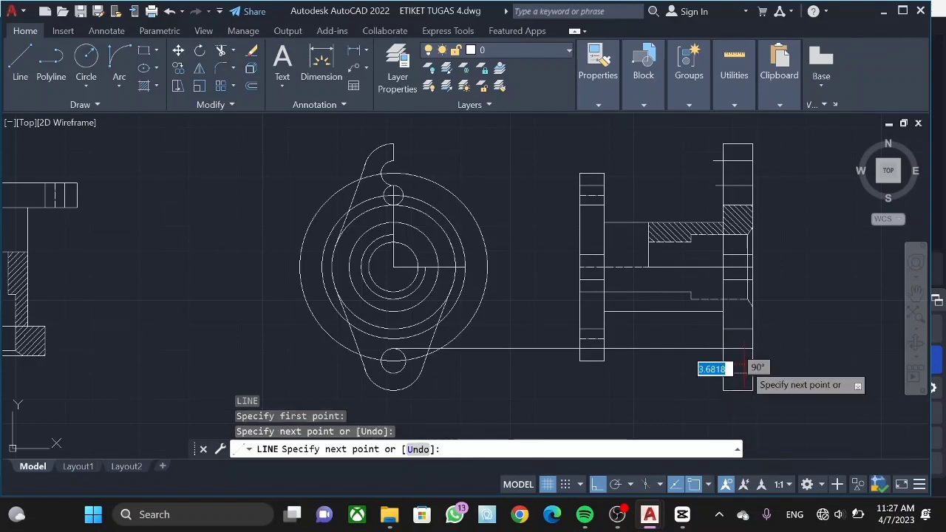
key(Escape)
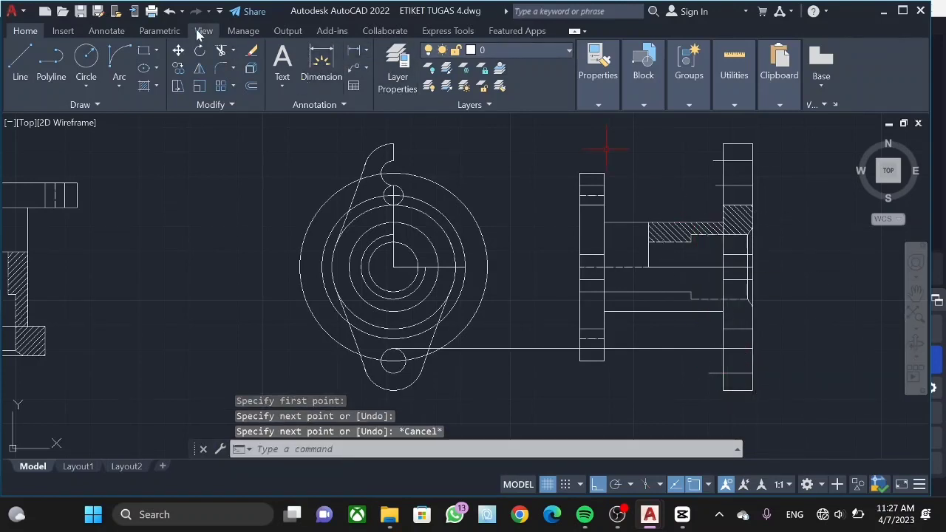
- Trim excess line segments at the top and bottom of the side view flange
click(219, 50)
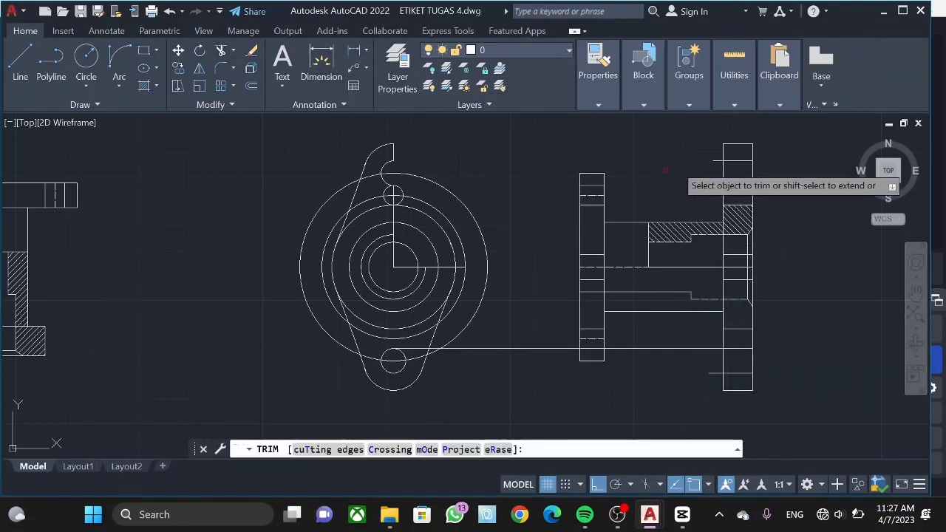
click(706, 149)
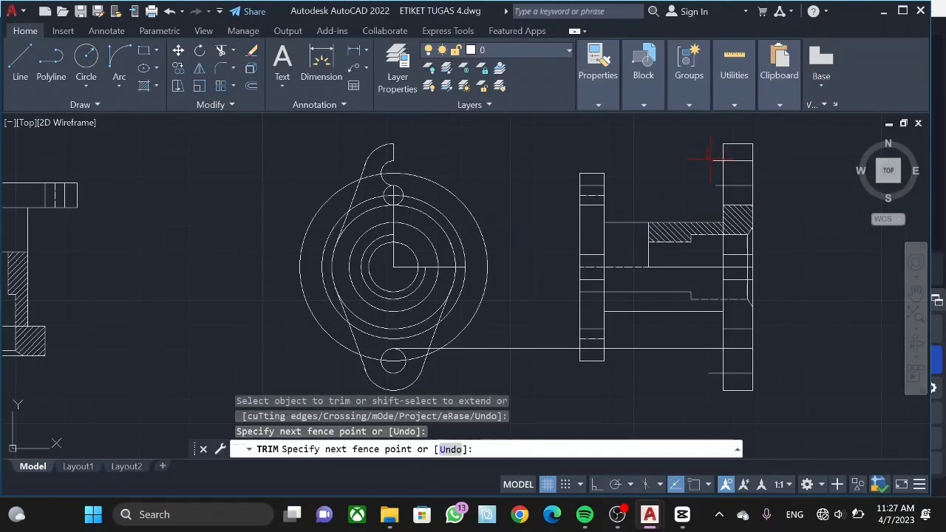
key(Return)
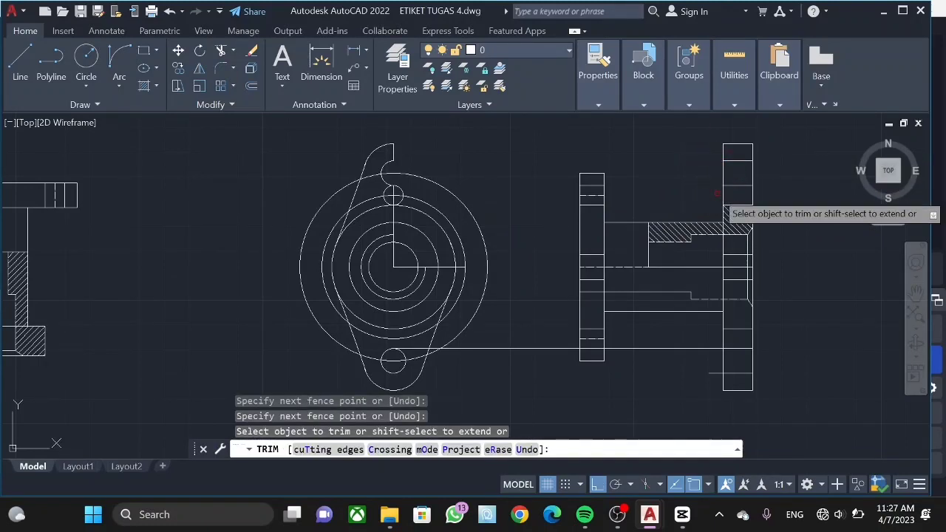
click(721, 226)
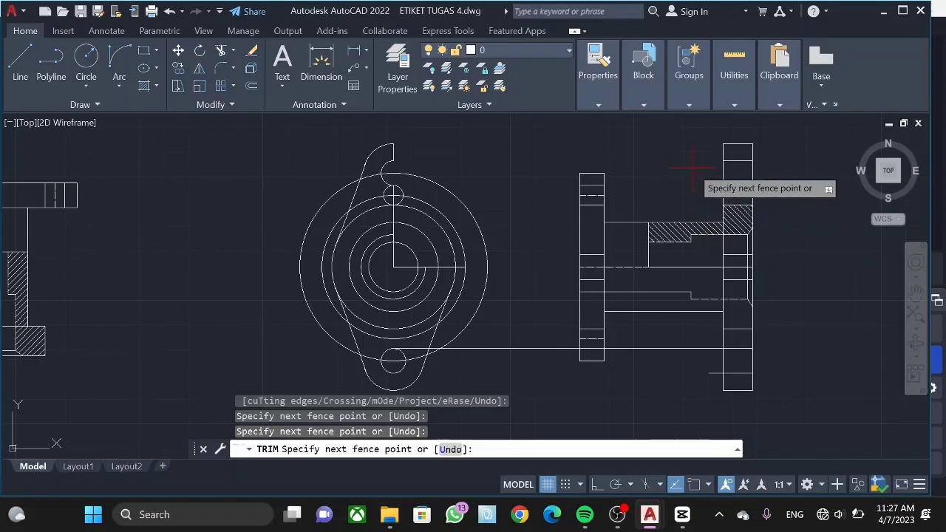
key(Escape)
key(Return)
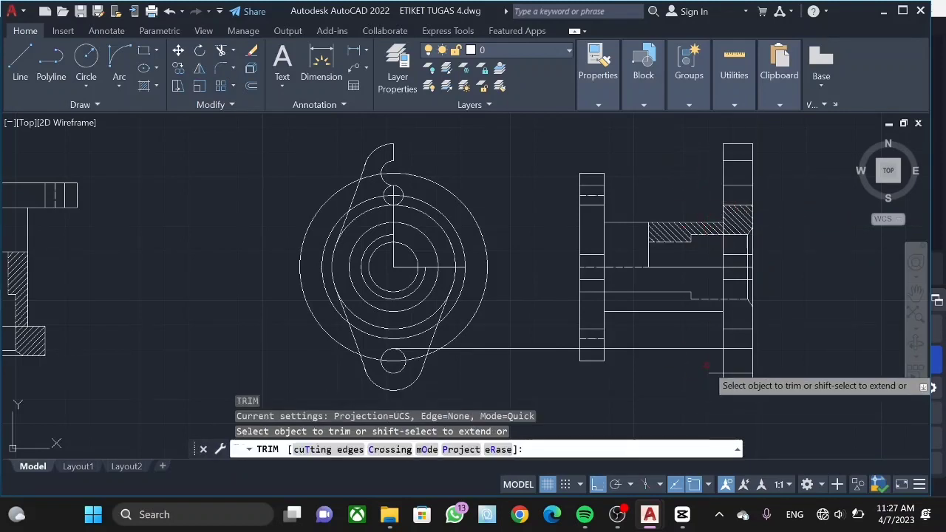
click(715, 382)
click(713, 390)
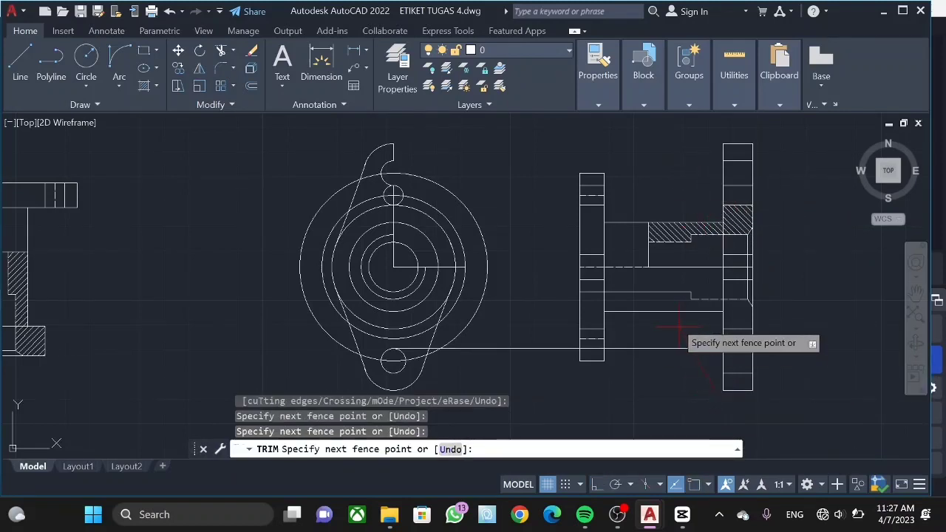
key(Return)
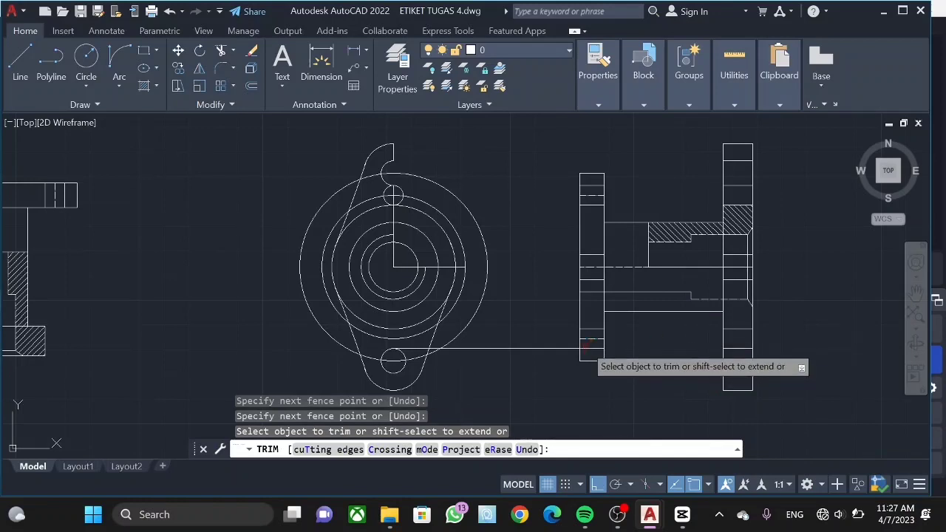
- Trim away the projection line and the leftover curve near the lower lug
click(587, 344)
key(Return)
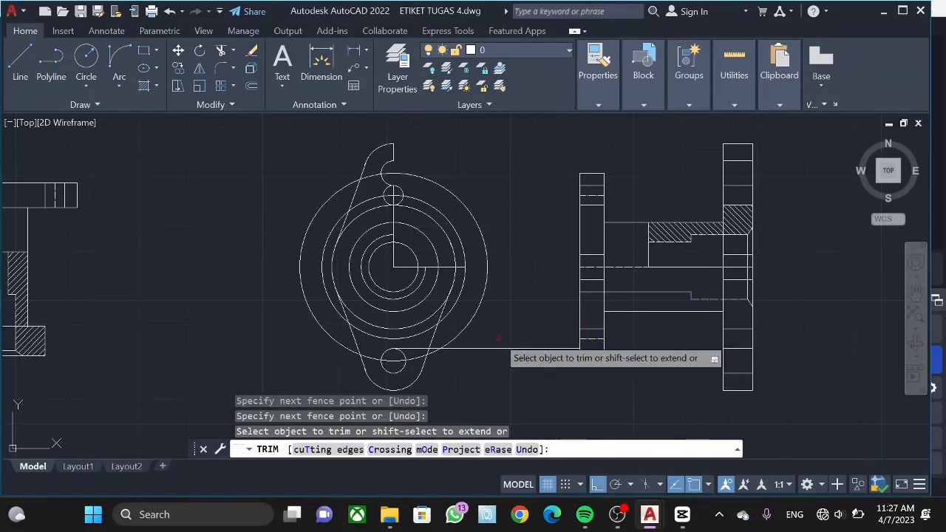
click(503, 352)
key(Return)
click(439, 350)
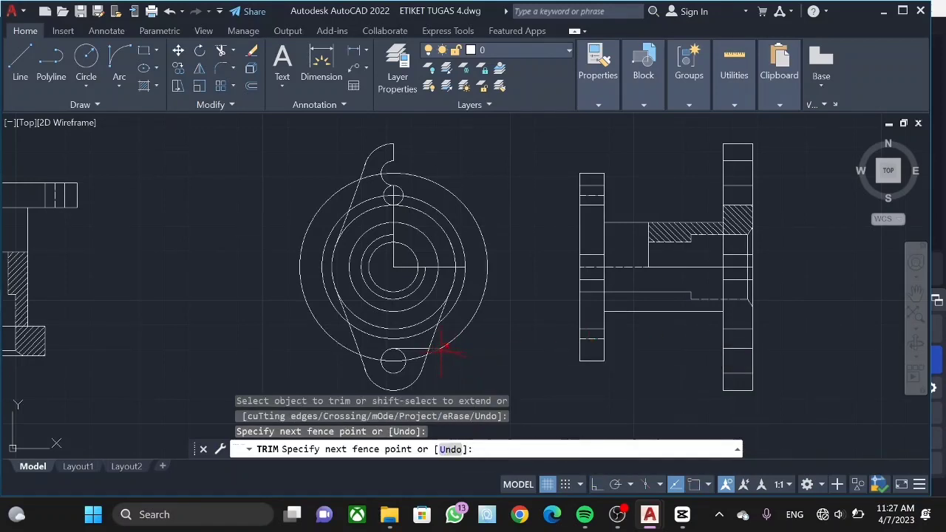
key(Escape)
key(Return)
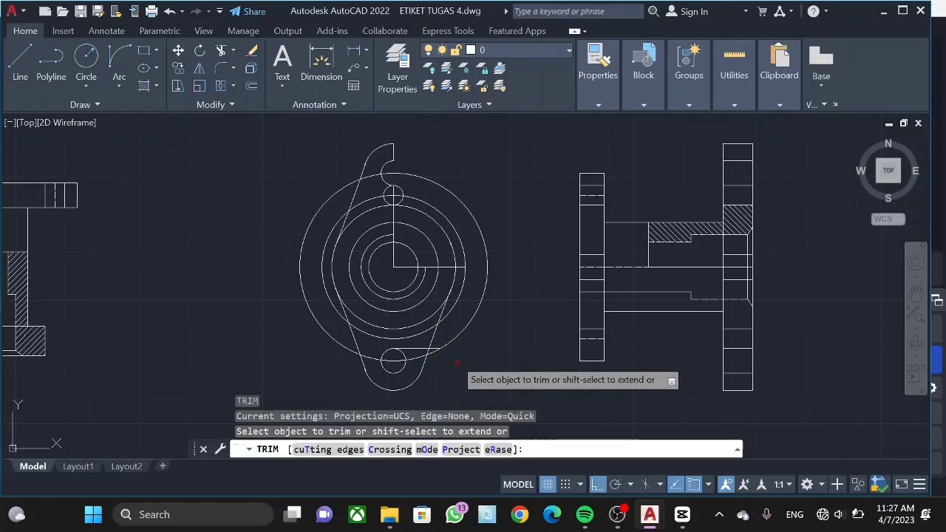
click(441, 342)
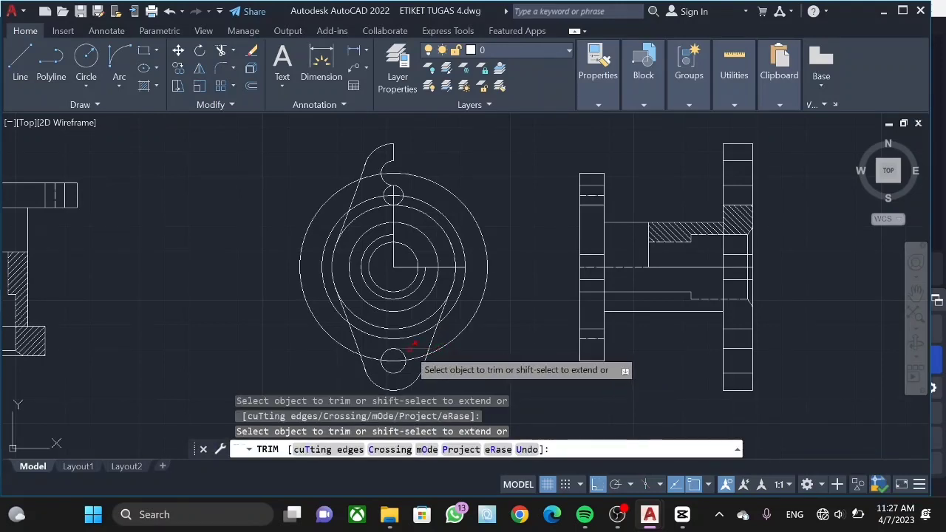
key(Escape)
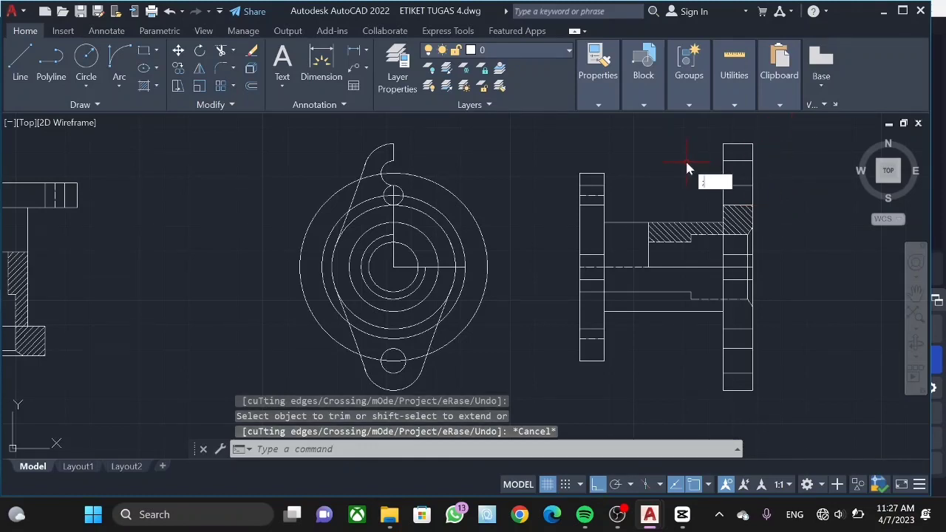
- Draw a horizontal line across the upper part of the right flange, offset from its edge
key(Escape)
key(Escape)
text(l)
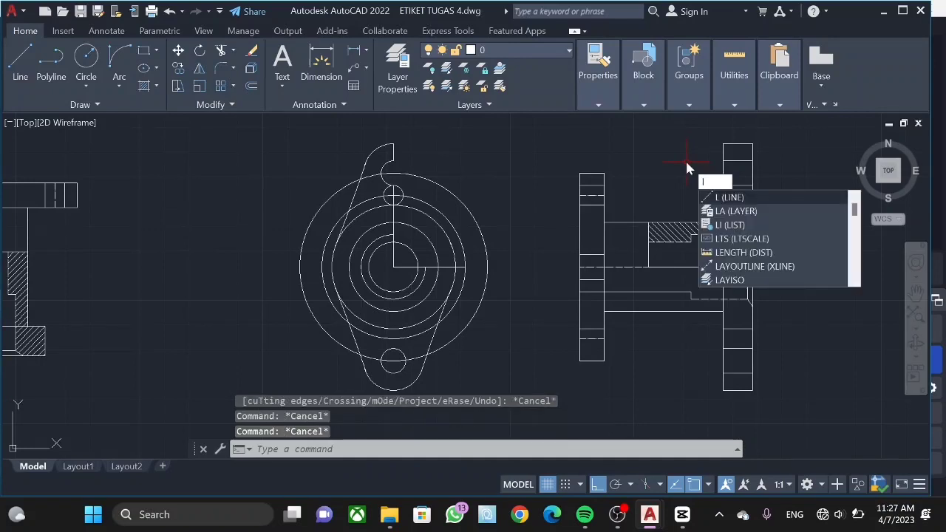
key(Return)
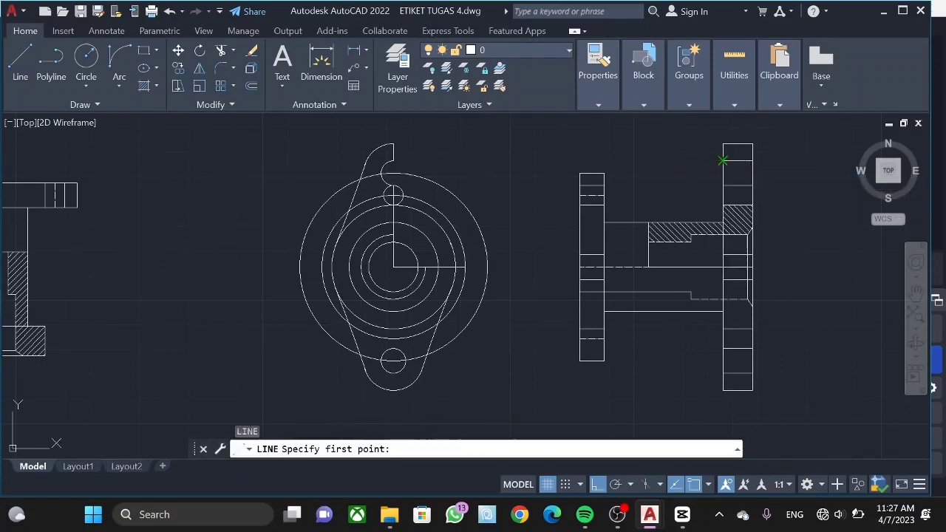
click(723, 156)
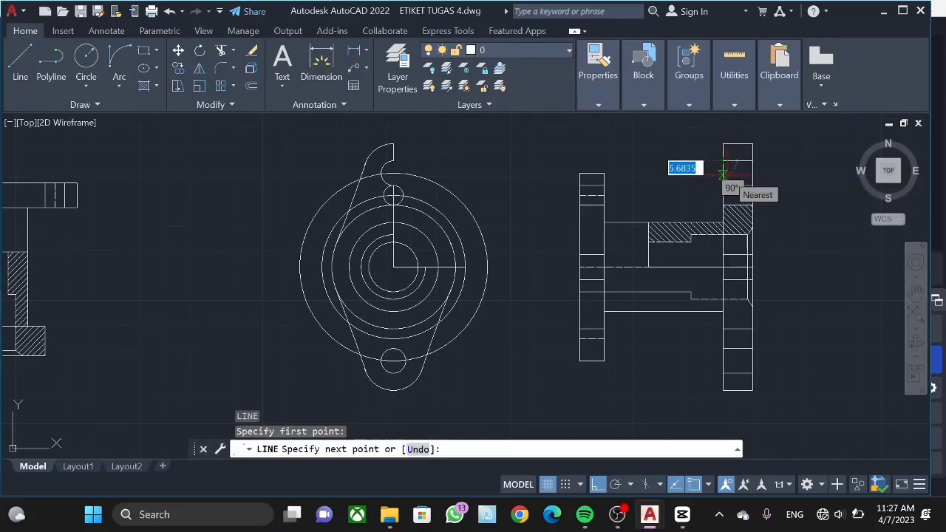
text(4)
key(Return)
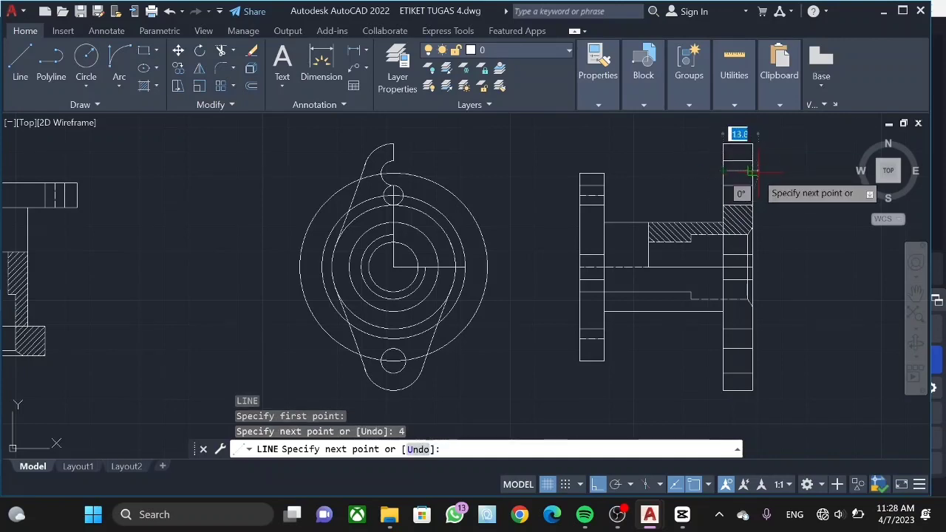
key(Escape)
key(Return)
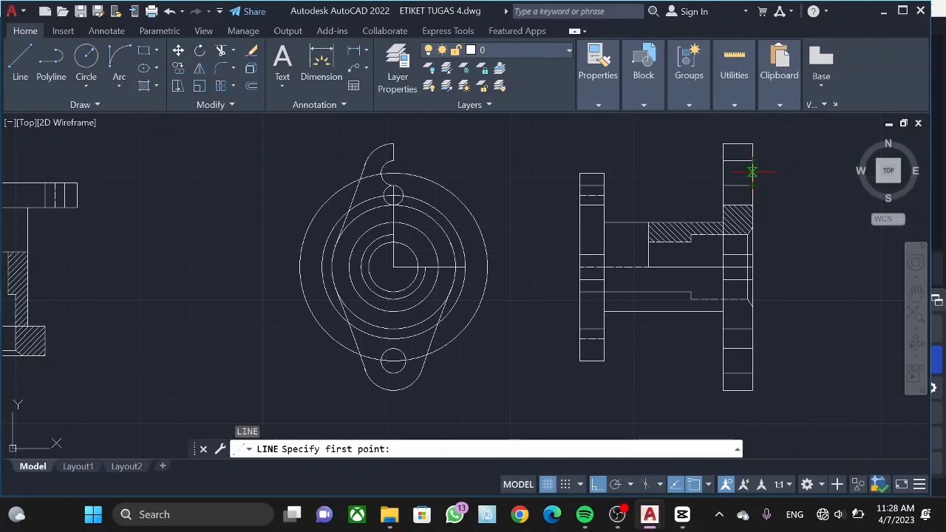
text(4)
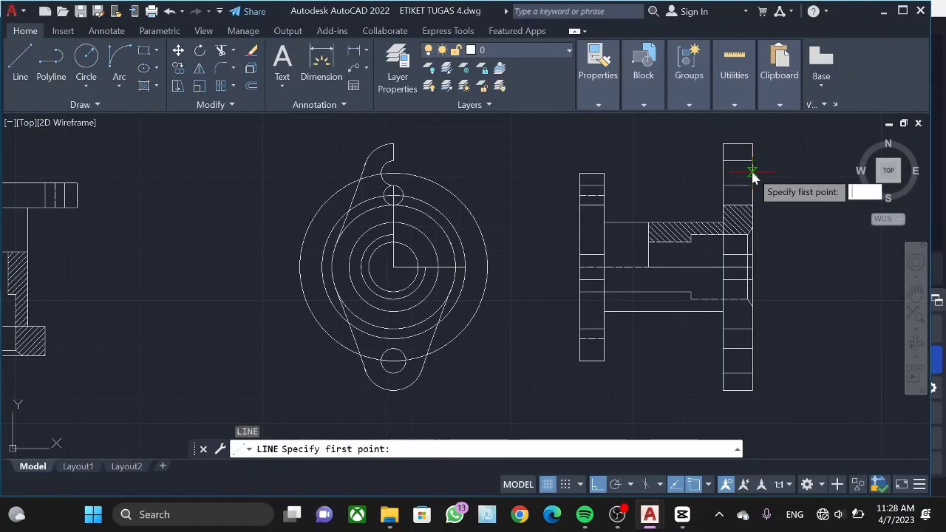
text(5)
key(Return)
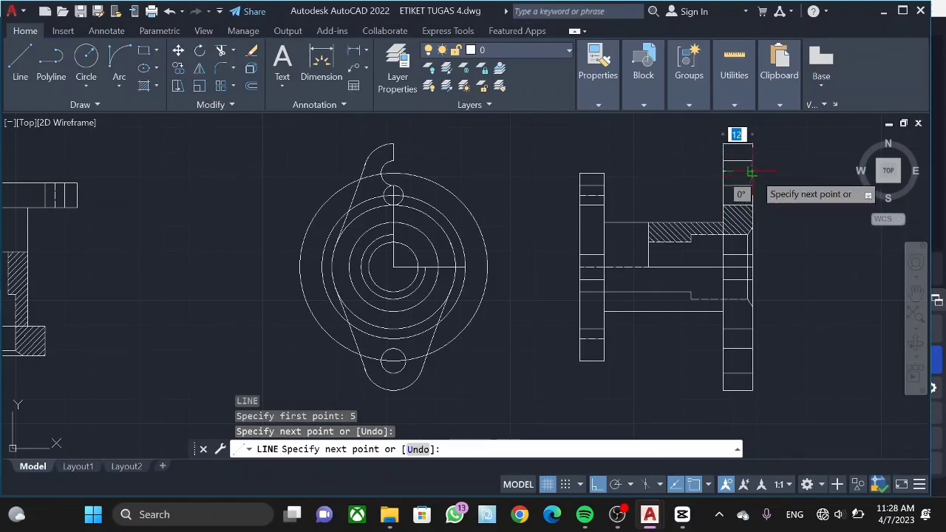
click(752, 172)
key(Escape)
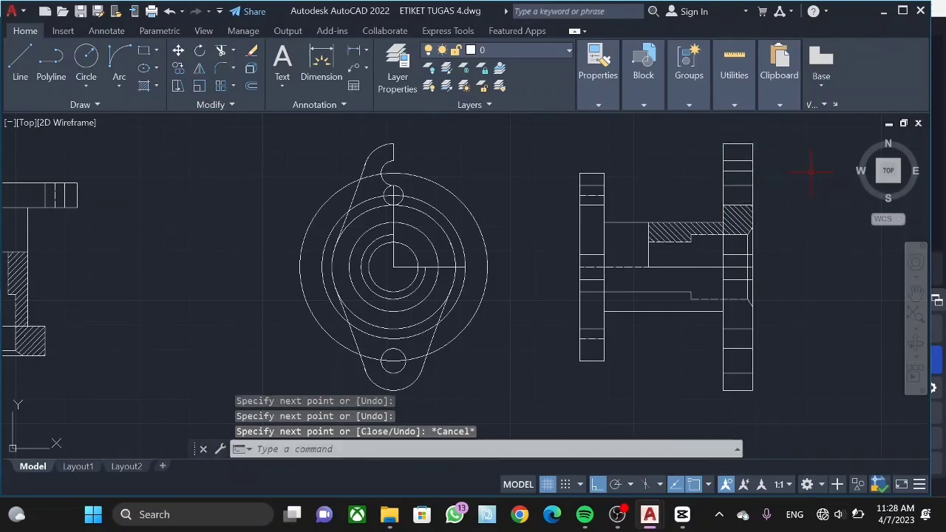
- Draw a matching 5-unit-offset horizontal line across the flange's lower part
key(space)
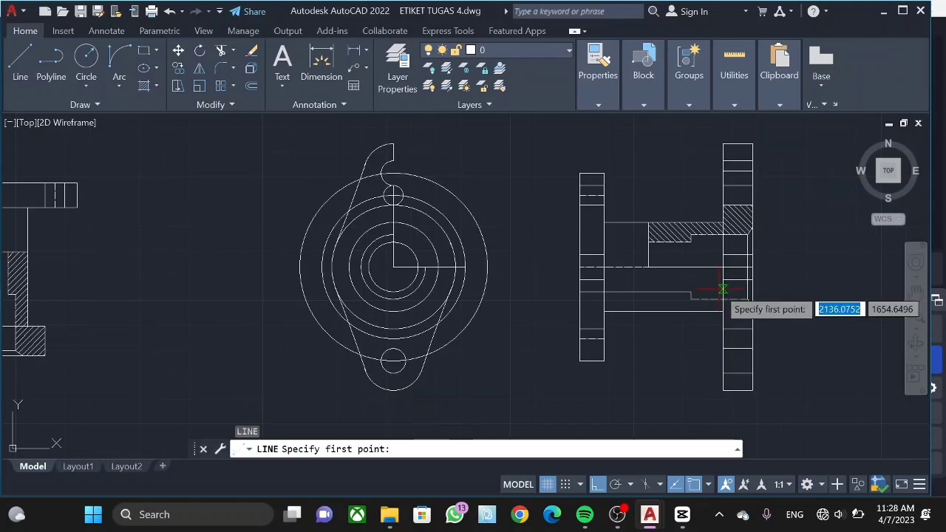
click(723, 349)
text(5)
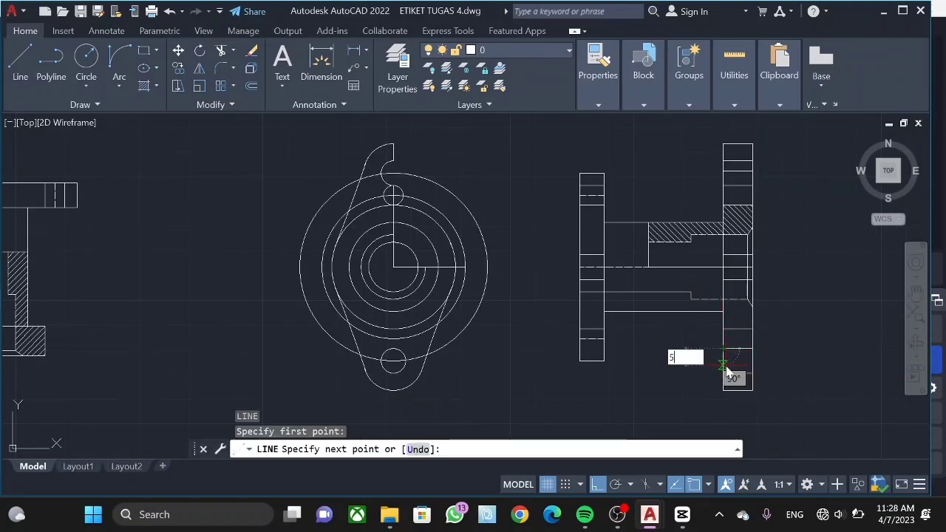
key(Return)
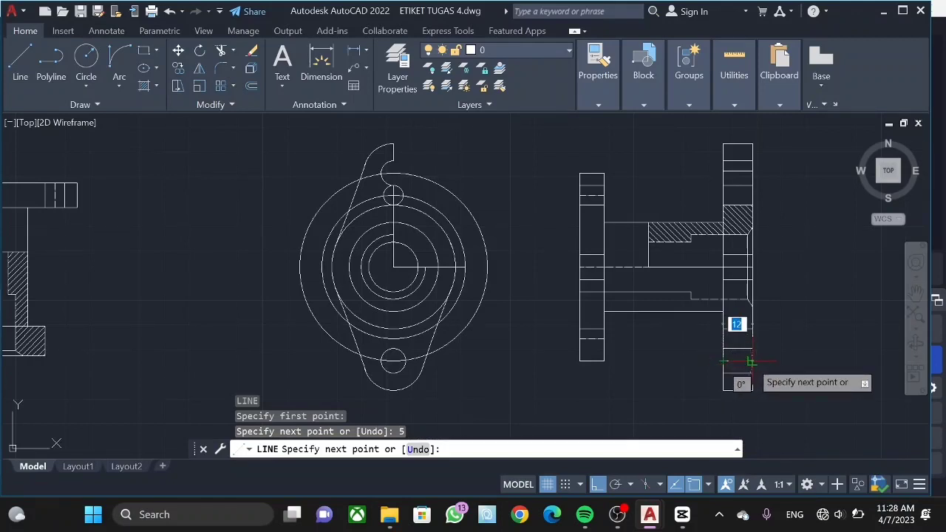
click(751, 362)
key(Escape)
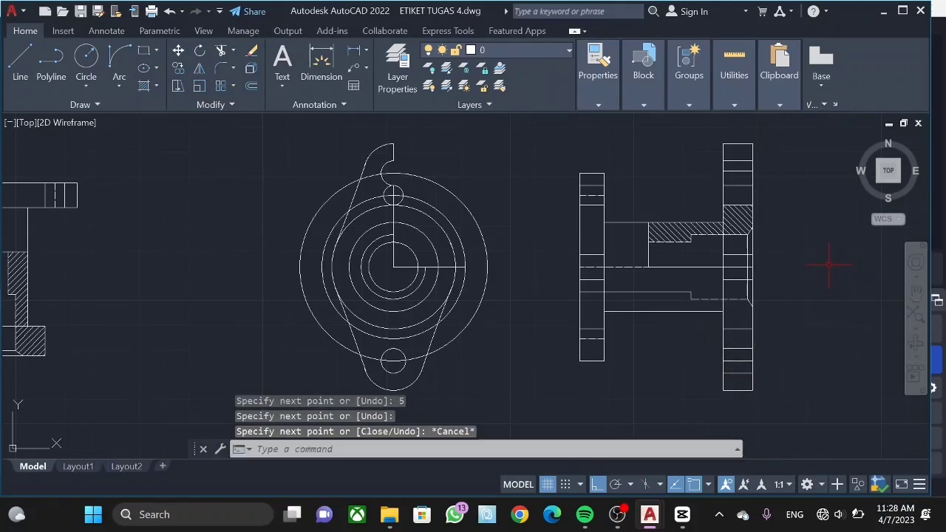
- Delete the stray lines near the flange top, including a failed 5-unit line attempt
click(740, 171)
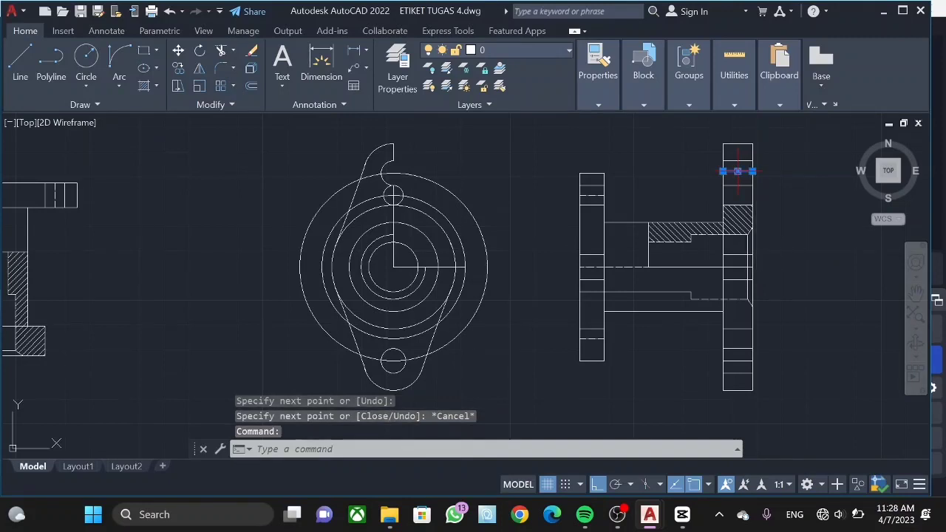
key(Delete)
key(Escape)
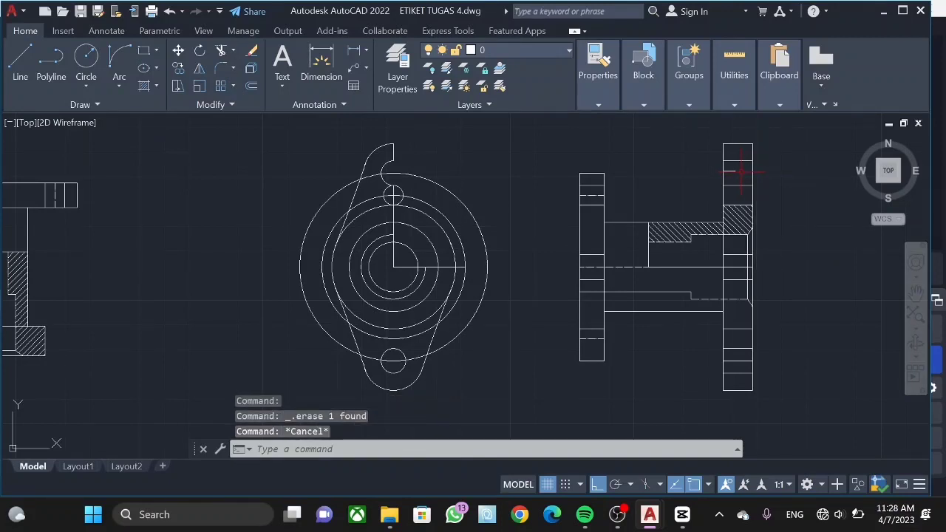
text(l)
key(Return)
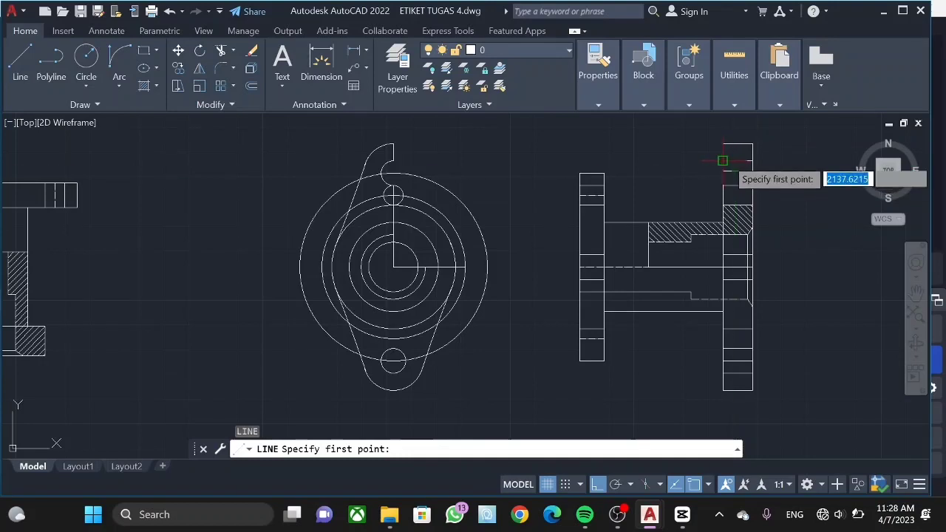
click(728, 157)
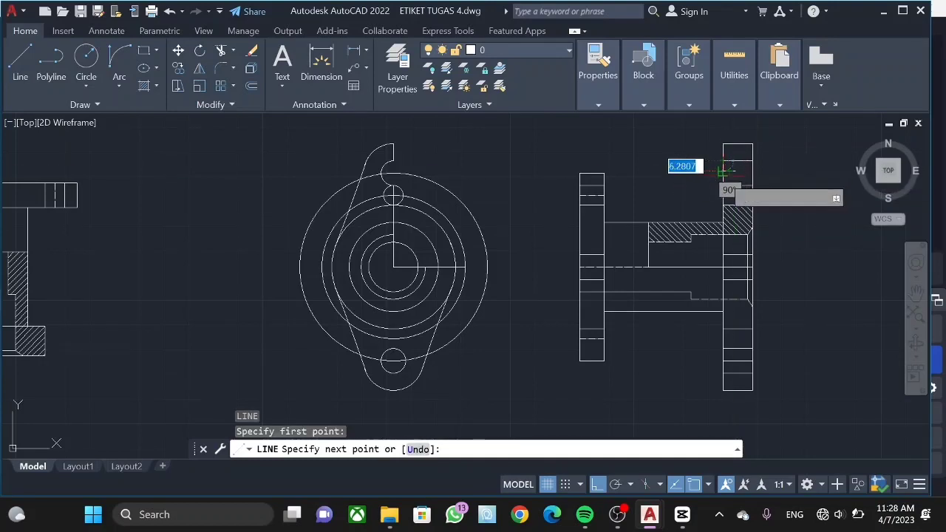
text(5)
key(Return)
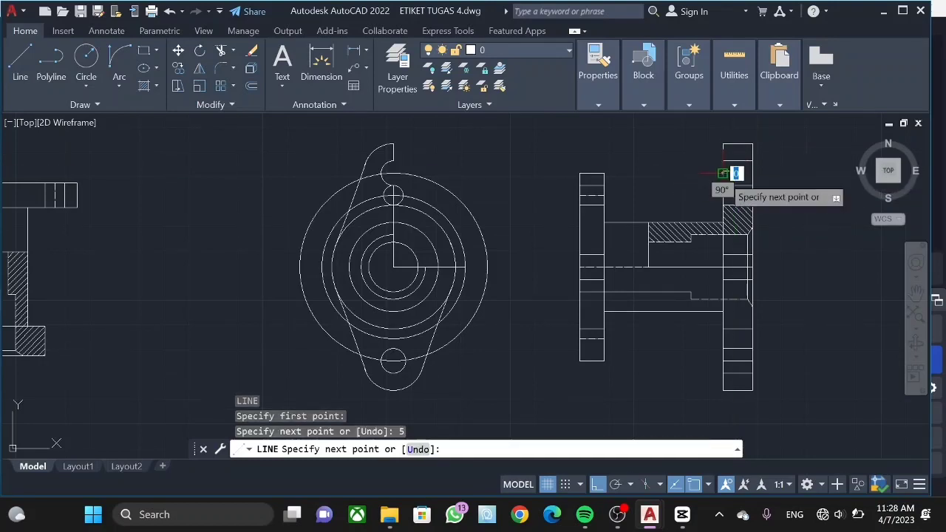
key(Escape)
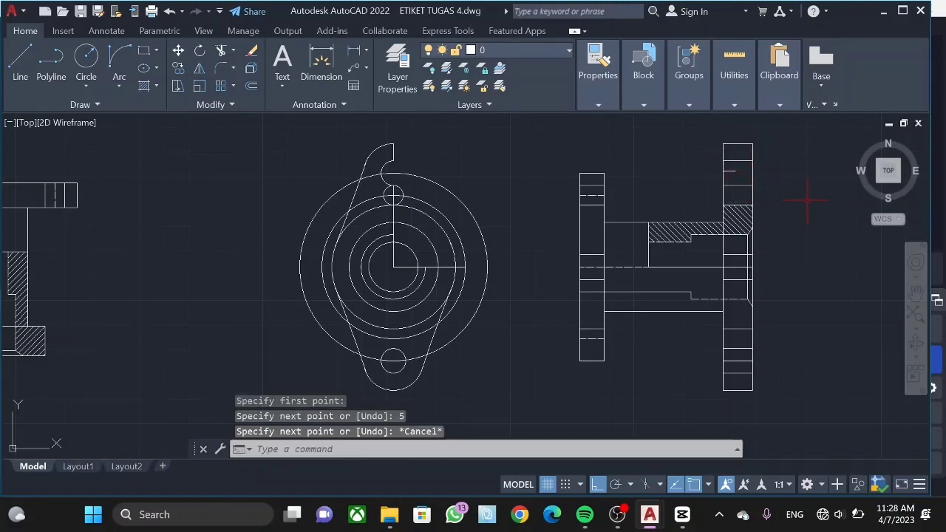
click(735, 171)
mouse_move(722, 171)
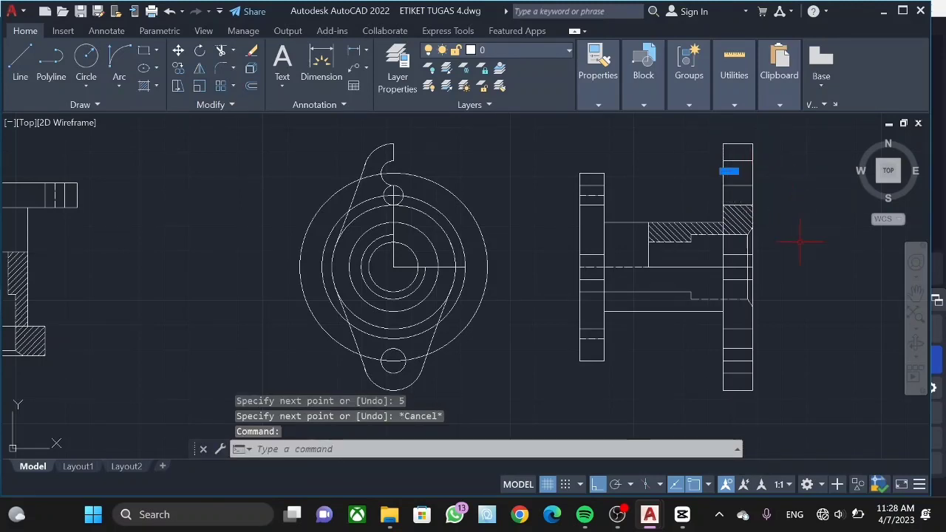
key(Delete)
- Draw a 5-unit line from the flange's top-right corner
text(l)
key(Return)
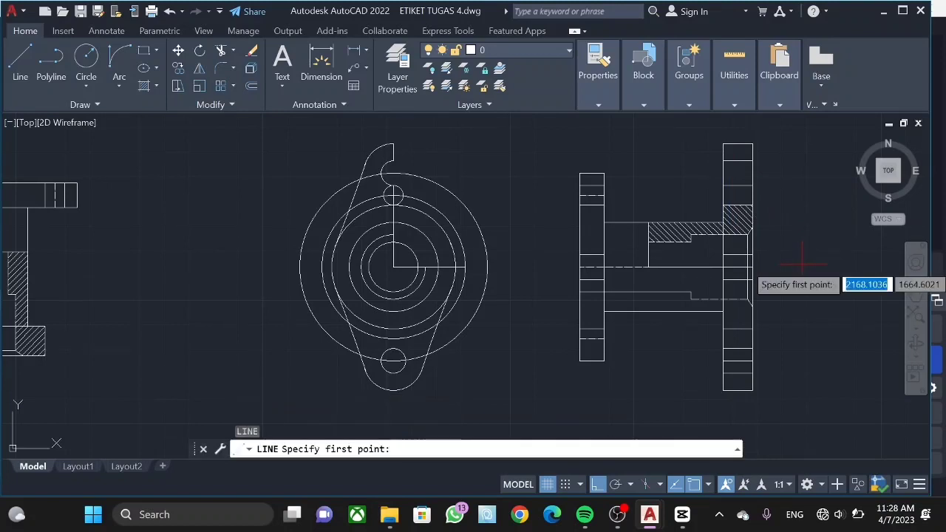
click(751, 160)
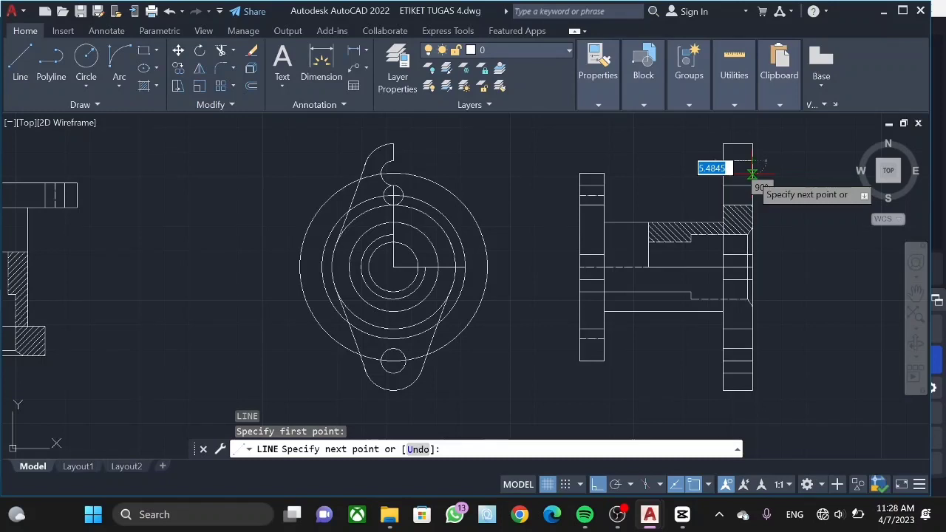
text(5)
key(Return)
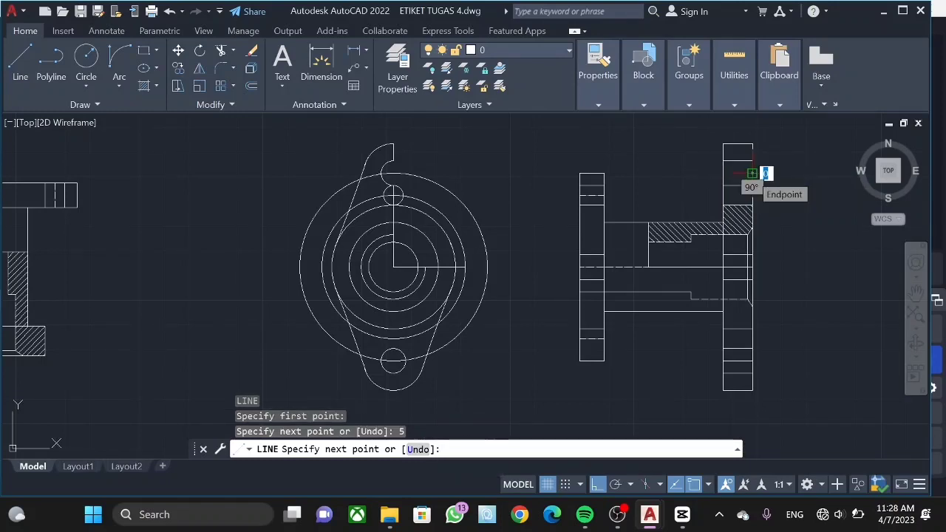
key(Escape)
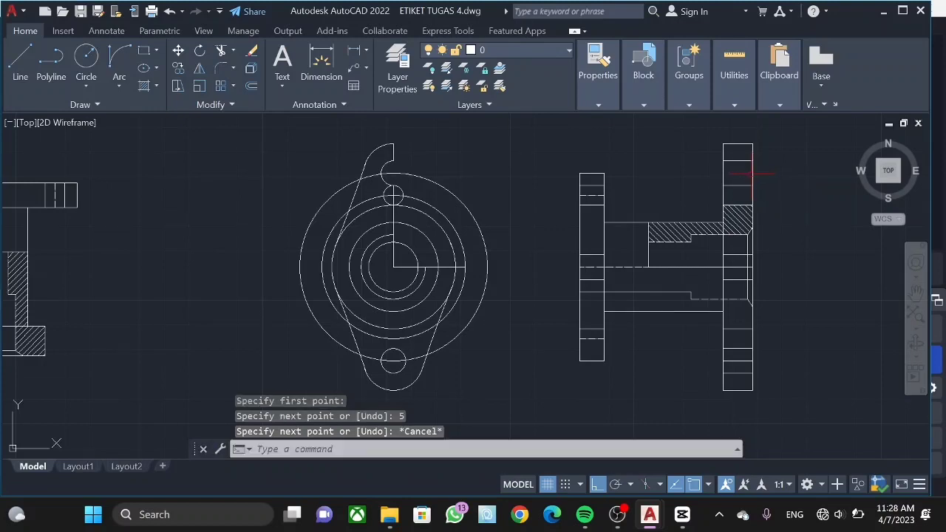
key(Escape)
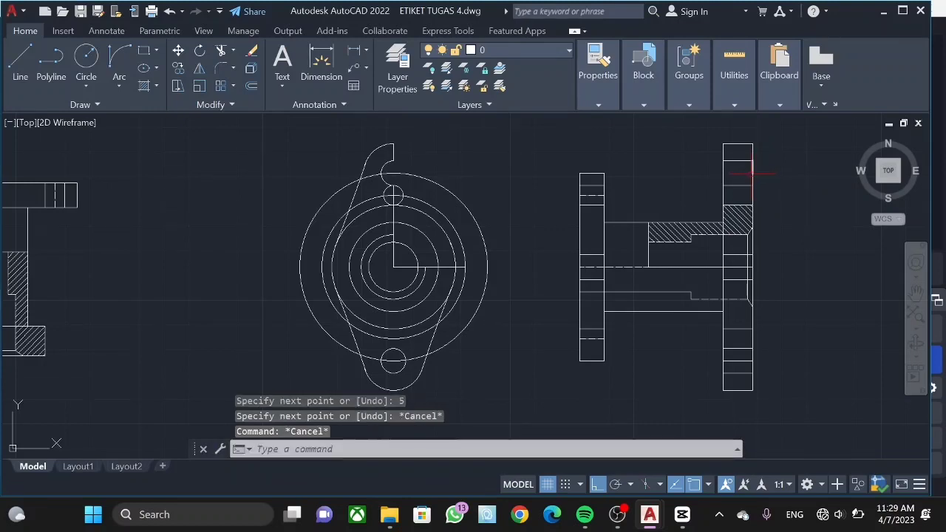
key(Escape)
key(Escape)
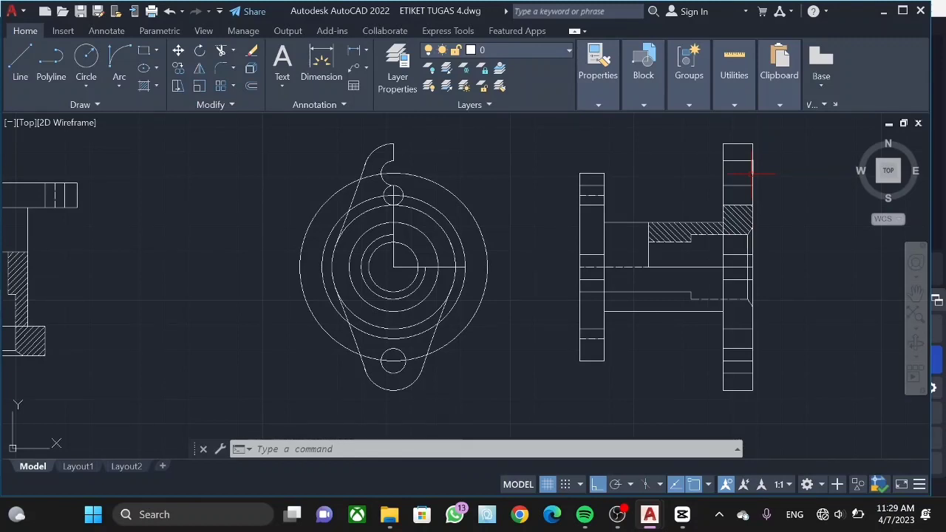
text(NCOPY)
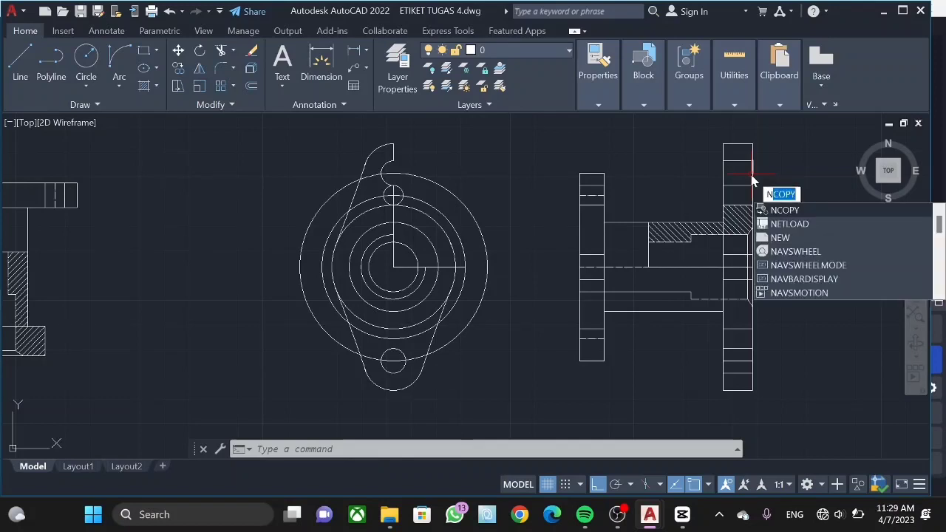